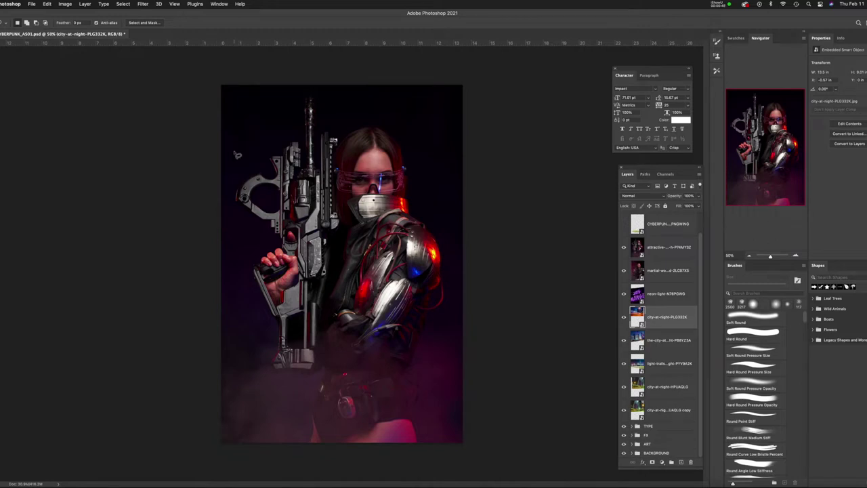
Check the document's dimensions and resolution in Image Size, leaving the settings as they are.
{"action": "left_click", "coordinate": [68, 4]}
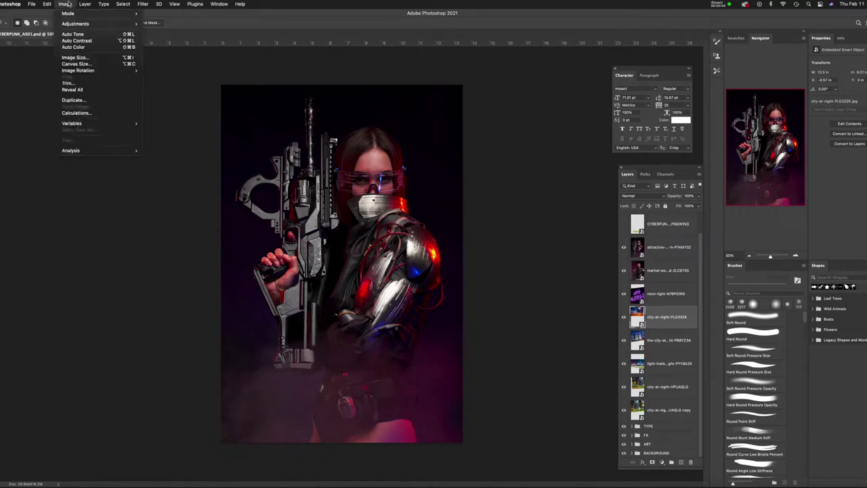
{"action": "left_click", "coordinate": [76, 57]}
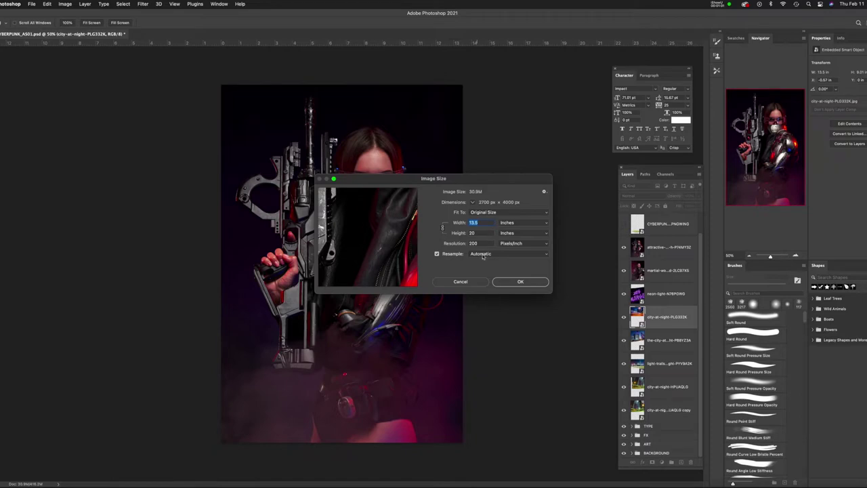
{"action": "left_click", "coordinate": [517, 282]}
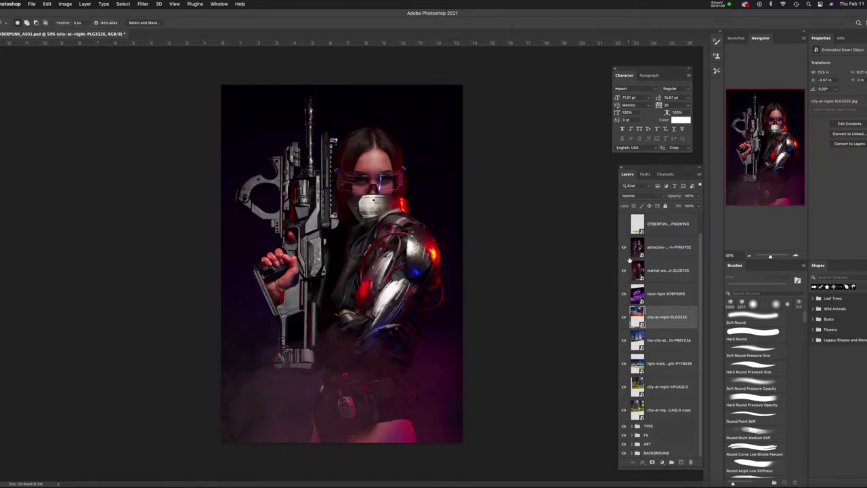
Compare the two woman photos by switching the visibility of the attractive-woman layer off and on.
{"action": "left_click", "coordinate": [669, 248]}
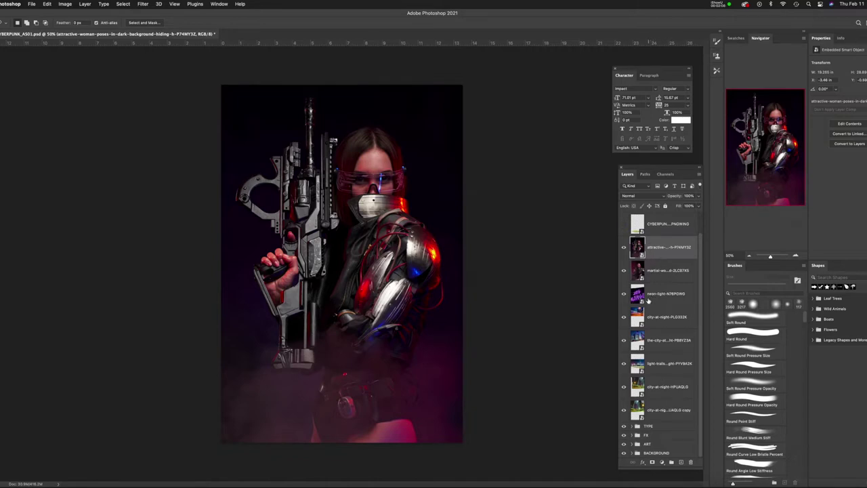
{"action": "left_click", "coordinate": [624, 248]}
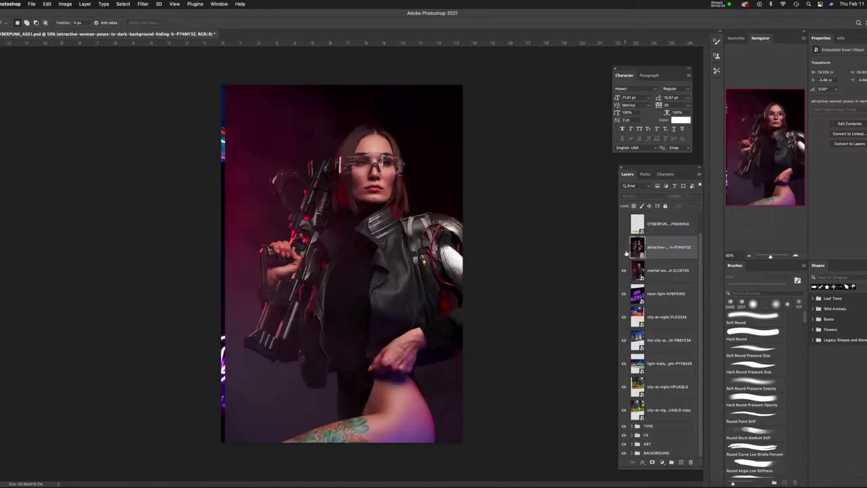
{"action": "left_click", "coordinate": [624, 248]}
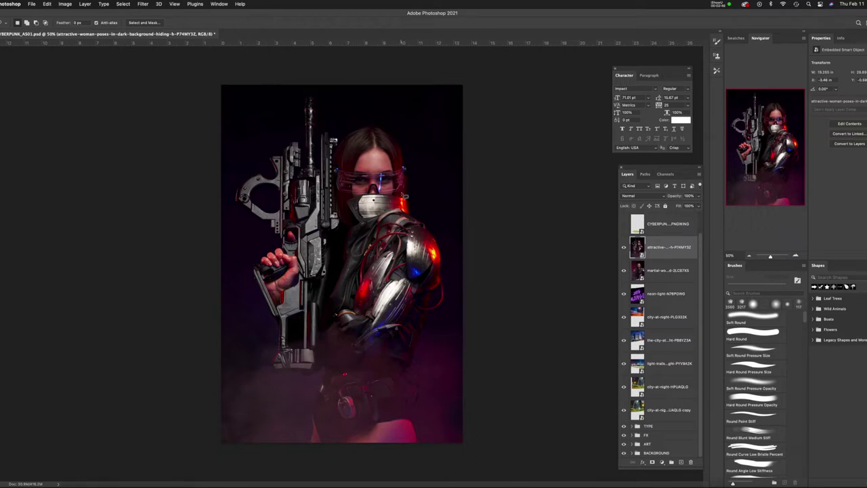
{"action": "left_click", "coordinate": [624, 247]}
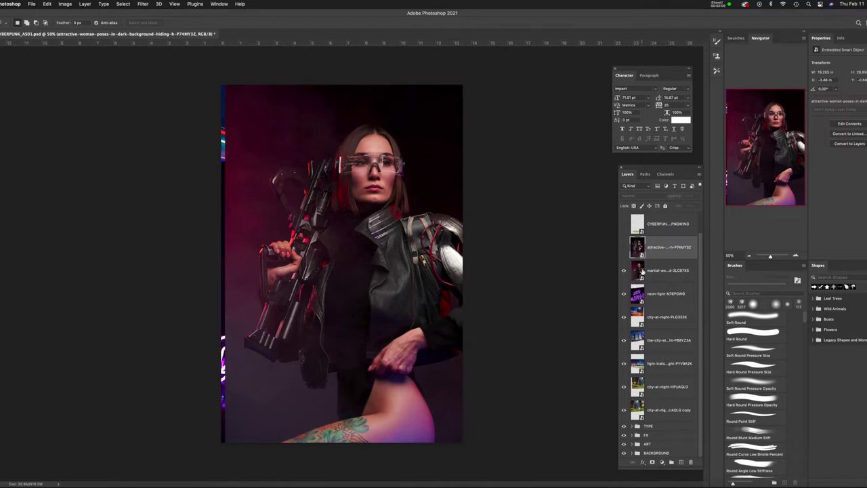
{"action": "left_click", "coordinate": [624, 248]}
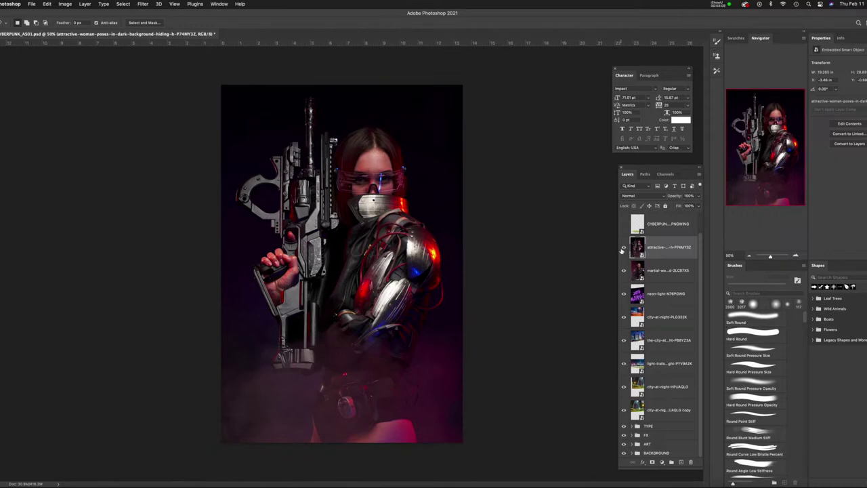
Hide both woman layers and use Free Transform to rotate the neon-light image to about -15.7° and reposition it.
{"action": "left_click_drag", "start_coordinate": [623, 248], "coordinate": [631, 291]}
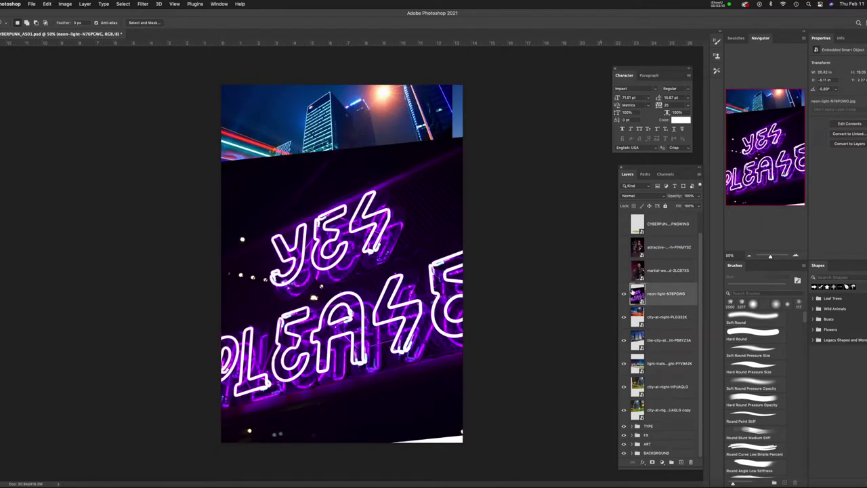
{"action": "key", "text": "ctrl+t"}
{"action": "left_click_drag", "start_coordinate": [579, 123], "coordinate": [508, 77]}
{"action": "left_click_drag", "start_coordinate": [449, 158], "coordinate": [450, 210]}
{"action": "left_click_drag", "start_coordinate": [485, 133], "coordinate": [532, 99]}
{"action": "key", "text": "Return"}
Hide the neon-light layer, move the city-at-night-PLG332K image down on the canvas and hide it too.
{"action": "left_click", "coordinate": [624, 294]}
{"action": "left_click", "coordinate": [637, 318]}
{"action": "key", "text": "v"}
{"action": "left_click_drag", "start_coordinate": [339, 163], "coordinate": [339, 254]}
{"action": "left_click", "coordinate": [624, 316]}
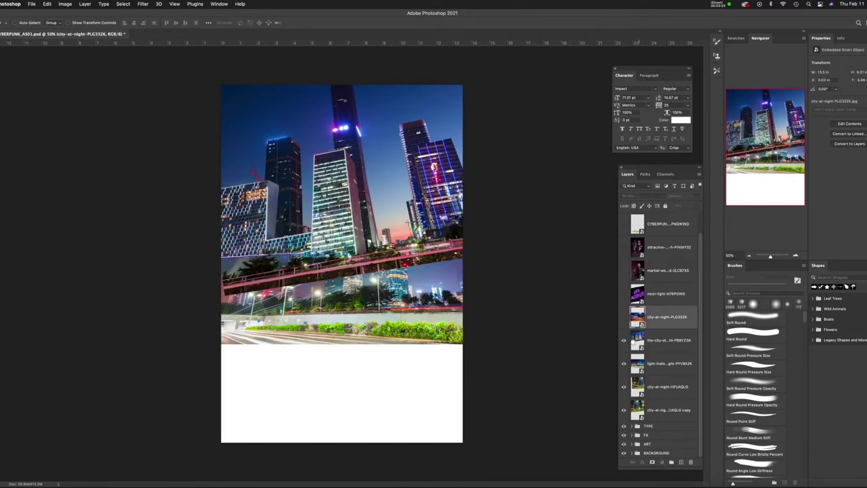
Hide the the-city-at-night, light-trails and city-at-night-HPUAQLG layers, moving the light-trails image up on the canvas before hiding it.
{"action": "left_click", "coordinate": [660, 339]}
{"action": "left_click", "coordinate": [623, 340]}
{"action": "left_click", "coordinate": [663, 363]}
{"action": "left_click_drag", "start_coordinate": [499, 304], "coordinate": [482, 196]}
{"action": "left_click", "coordinate": [624, 363]}
{"action": "left_click", "coordinate": [650, 386]}
{"action": "left_click", "coordinate": [624, 386]}
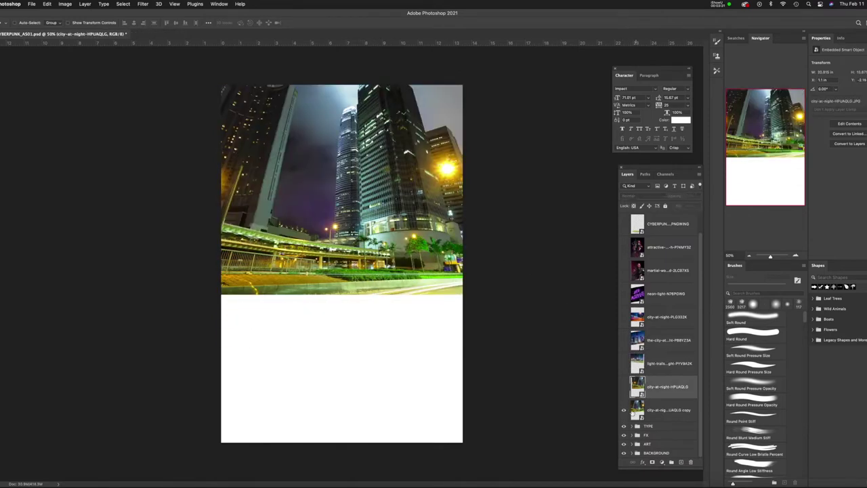
Preview the city-at-night copy and Cyberpunk logo layers, leaving the logo hidden and both woman layers shown again.
{"action": "left_click", "coordinate": [640, 410]}
{"action": "left_click", "coordinate": [623, 410]}
{"action": "left_click", "coordinate": [624, 410]}
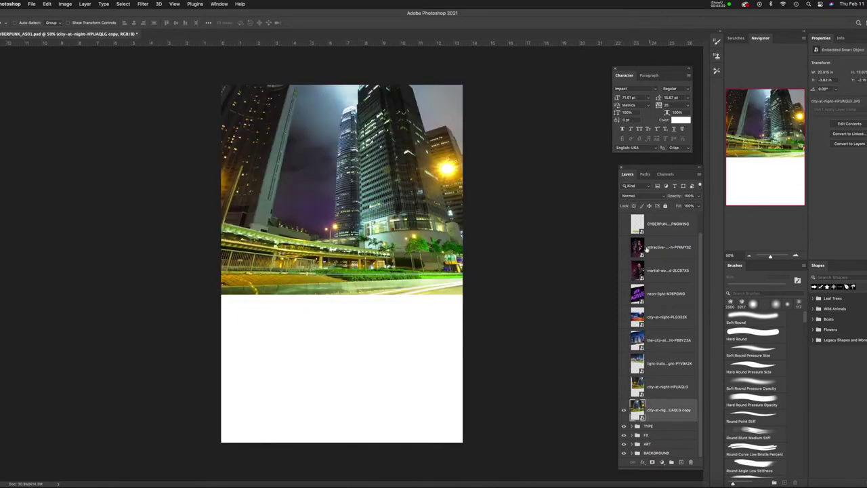
{"action": "left_click", "coordinate": [640, 225]}
{"action": "left_click", "coordinate": [624, 224]}
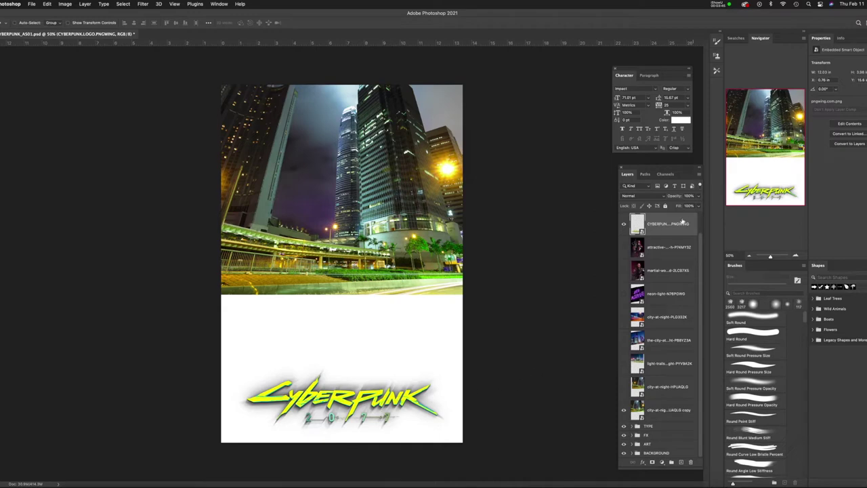
{"action": "left_click", "coordinate": [624, 224]}
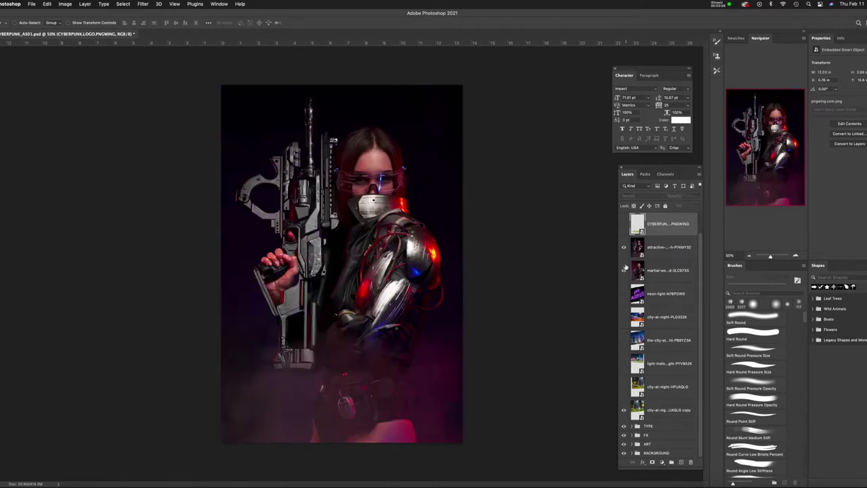
Move both woman photo layers together into the ART group.
{"action": "scroll", "coordinate": [647, 264], "scroll_direction": "up", "scroll_amount": 1}
{"action": "left_click", "coordinate": [655, 292]}
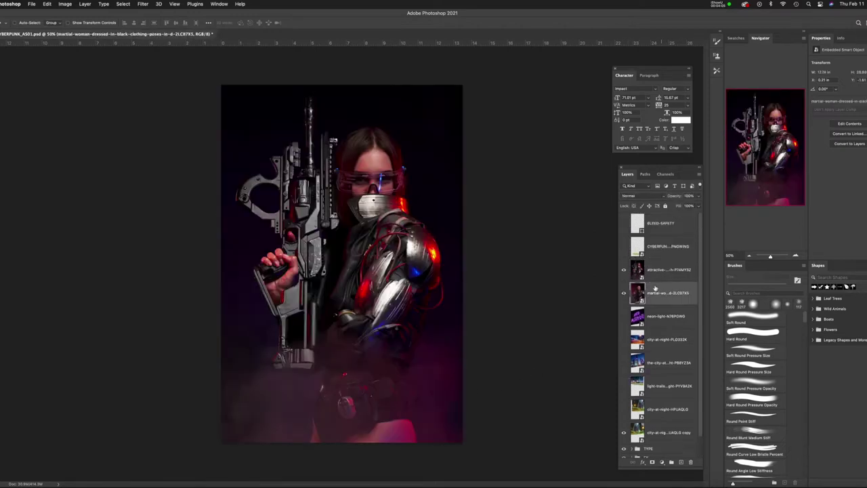
{"action": "left_click", "coordinate": [666, 271], "text": "shift"}
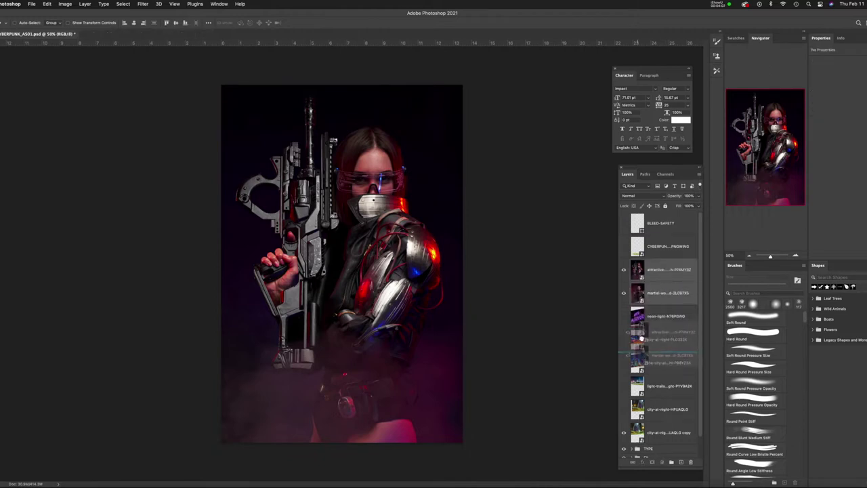
{"action": "scroll", "coordinate": [701, 310], "scroll_direction": "down", "scroll_amount": 1}
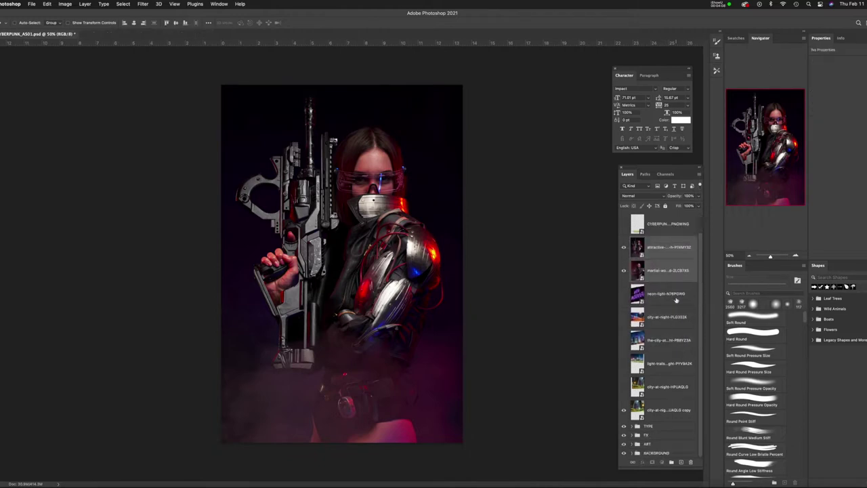
{"action": "left_click_drag", "start_coordinate": [637, 271], "coordinate": [657, 444]}
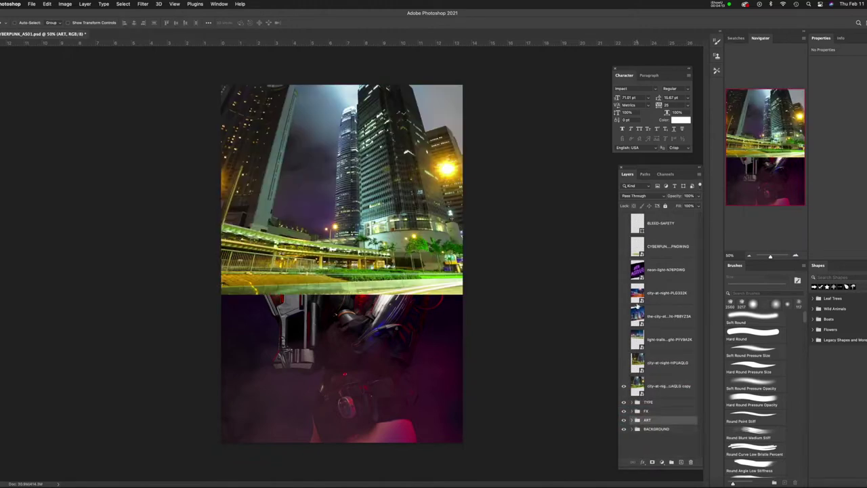
Move all the city layers, from city-at-night-PLG332K through the city-at-night copy, into the BACKGROUND group.
{"action": "left_click", "coordinate": [638, 301]}
{"action": "left_click", "coordinate": [645, 388], "text": "shift"}
{"action": "left_click_drag", "start_coordinate": [644, 387], "coordinate": [647, 433]}
Move the neon-light layer into the ART group and place it below the two woman layers.
{"action": "left_click", "coordinate": [635, 274]}
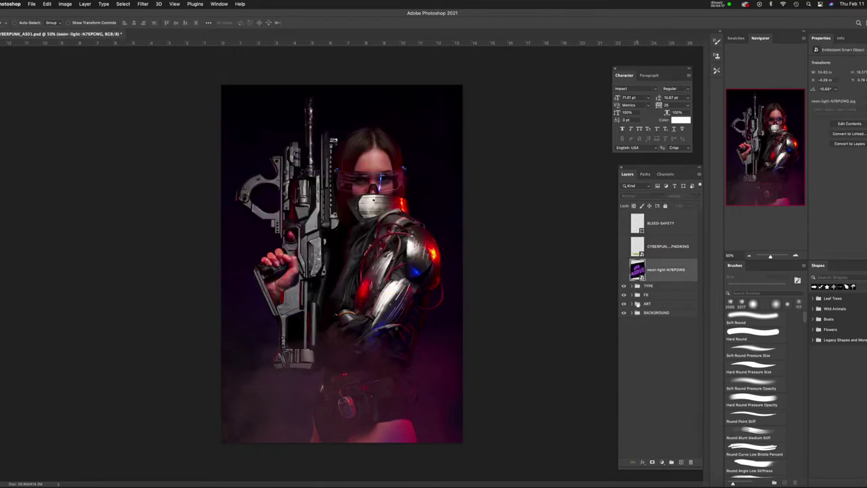
{"action": "left_click_drag", "start_coordinate": [636, 272], "coordinate": [643, 305]}
{"action": "left_click", "coordinate": [633, 280]}
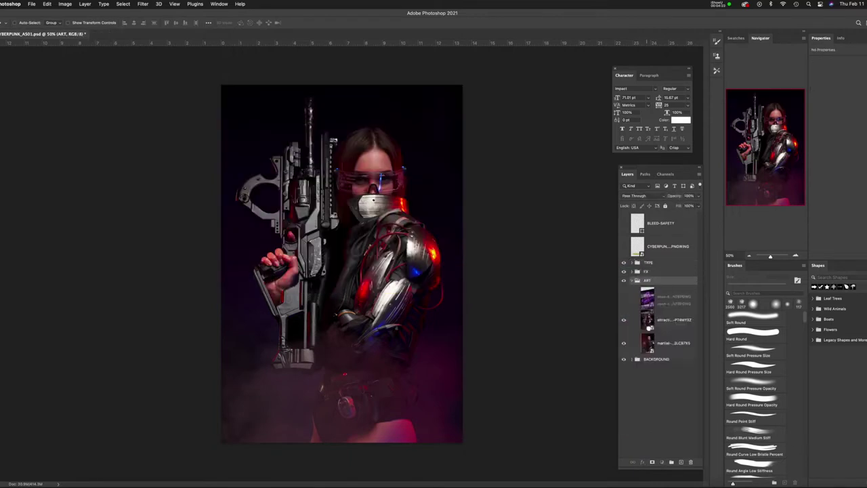
{"action": "left_click", "coordinate": [648, 346]}
Move the Cyberpunk logo into the TYPE group, wrap it in its own group named TT and hide that group.
{"action": "left_click_drag", "start_coordinate": [639, 246], "coordinate": [645, 264]}
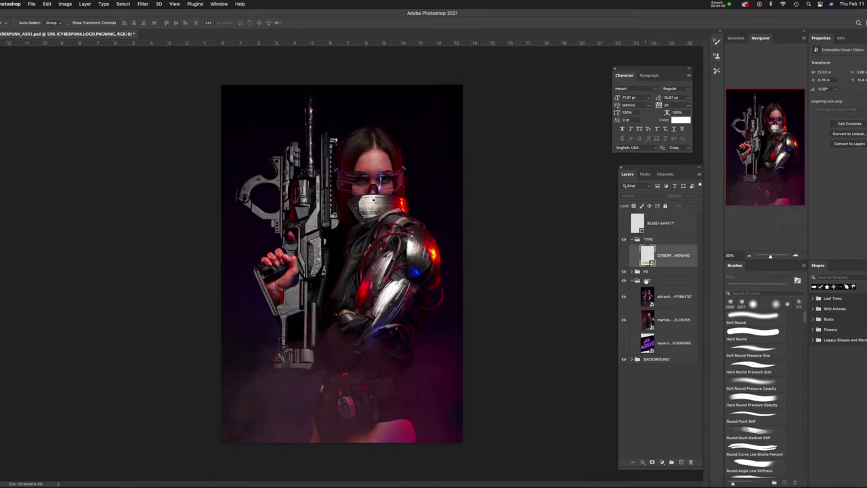
{"action": "key", "text": "super+g"}
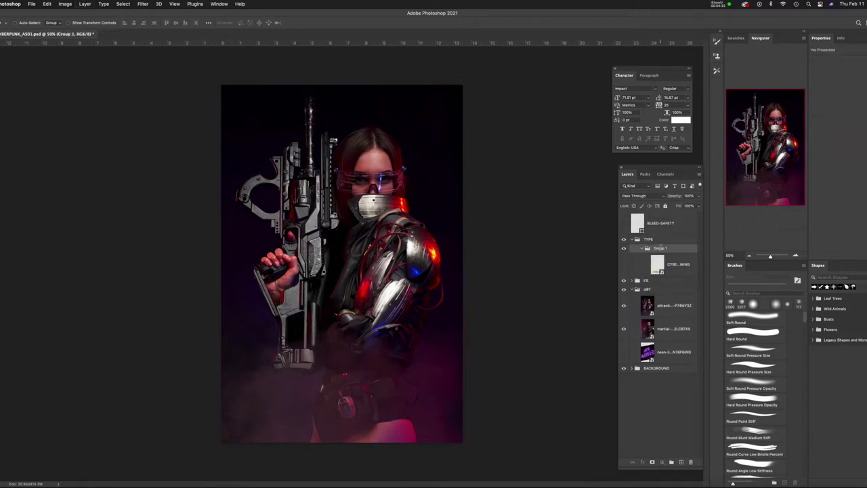
{"action": "type", "text": "TT"}
{"action": "key", "text": "Return"}
{"action": "left_click", "coordinate": [642, 248]}
{"action": "left_click", "coordinate": [624, 248]}
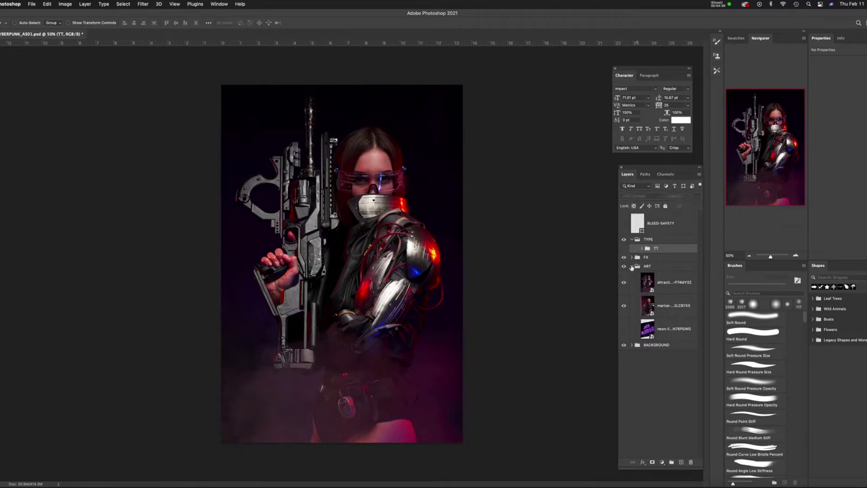
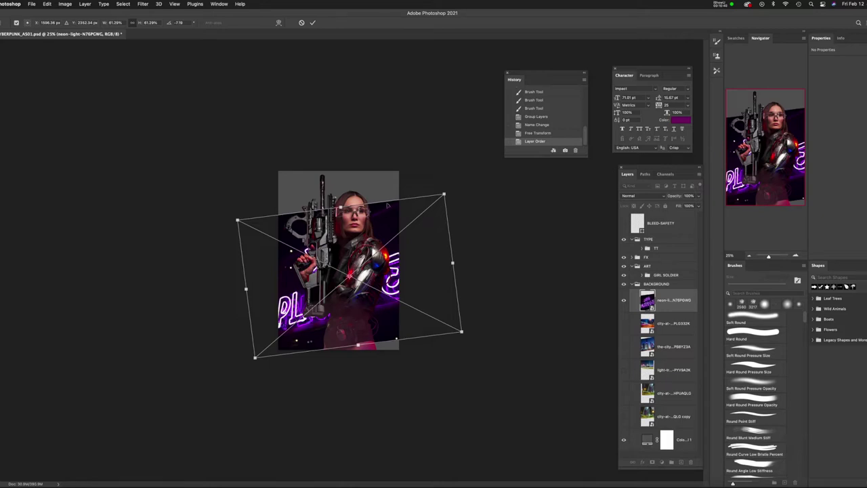
Apply the neon-light transform at about -7.2°, duplicate the layer and shift the original down to fill the background's lower edge.
{"action": "key", "text": "Return"}
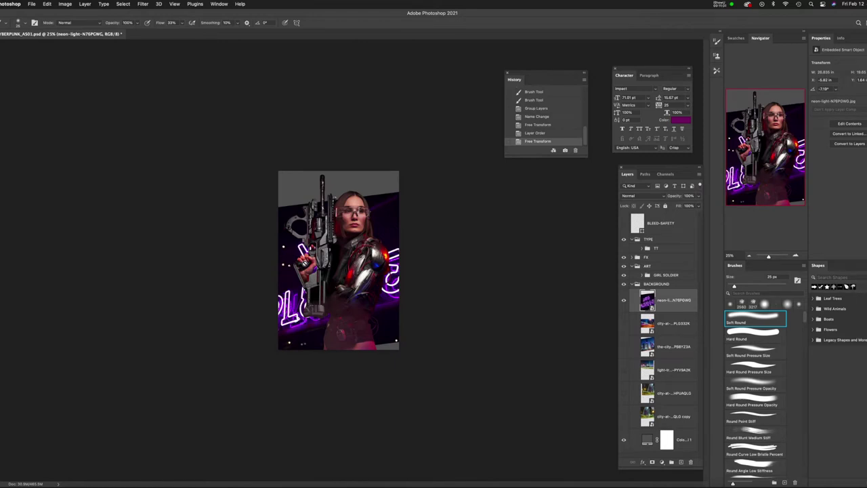
{"action": "key", "text": "ctrl+j"}
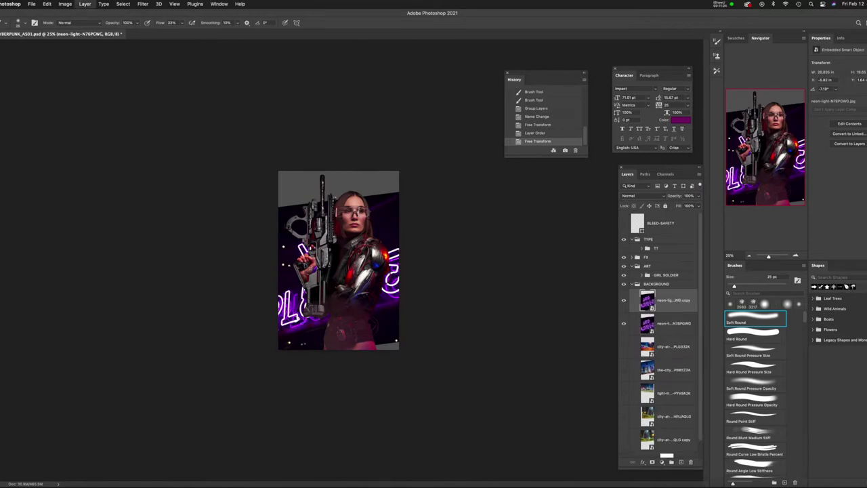
{"action": "key", "text": "v"}
{"action": "left_click_drag", "start_coordinate": [445, 291], "coordinate": [444, 307]}
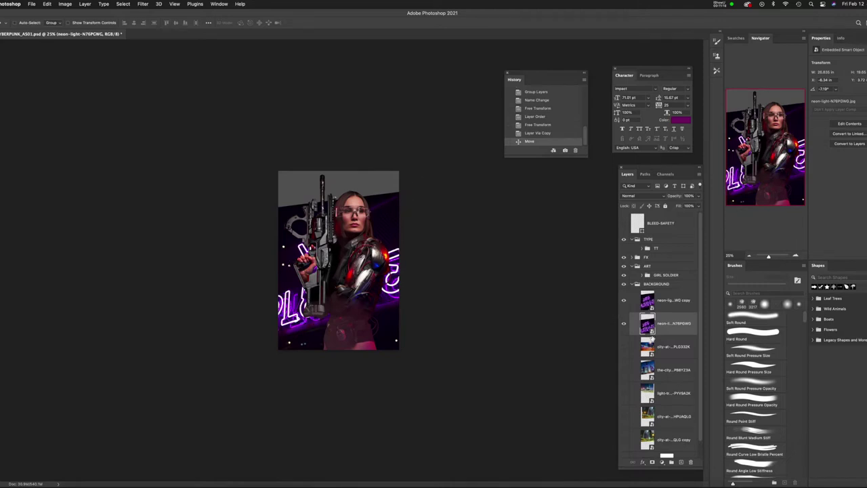
Group the two neon-light layers as NEON LIGHTS and add a layer mask to the group.
{"action": "left_click", "coordinate": [674, 309], "text": "shift"}
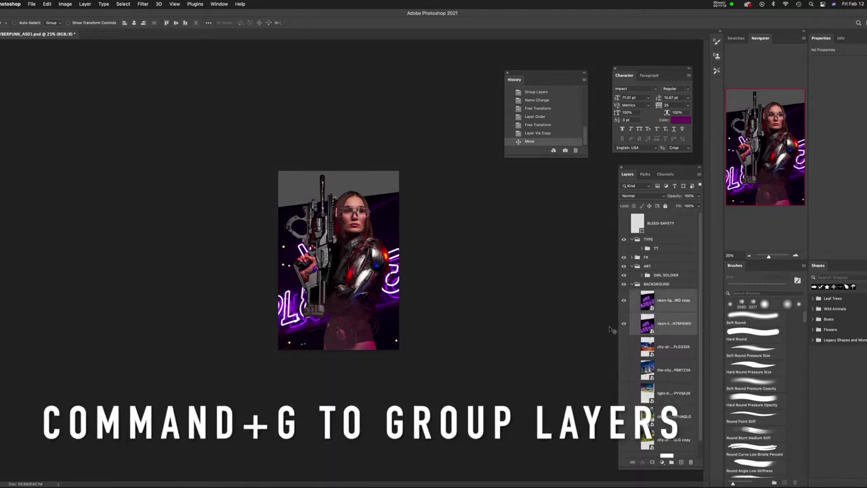
{"action": "key", "text": "super+g"}
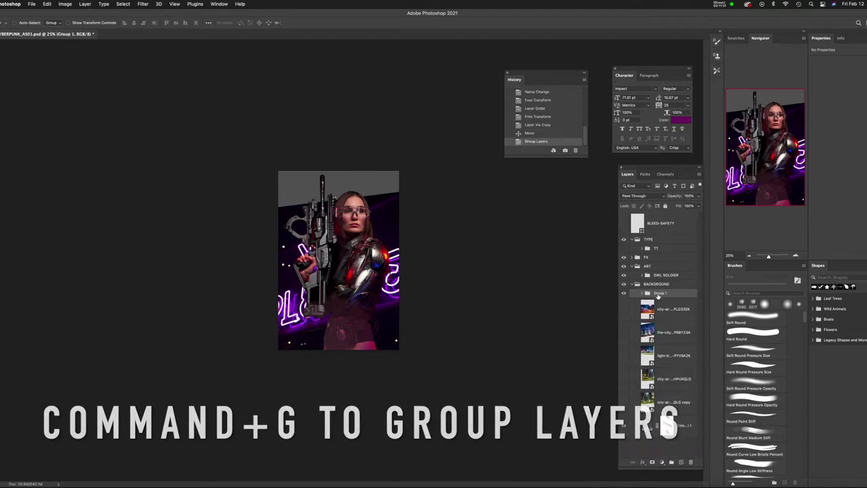
{"action": "type", "text": "NEON LIGHTS"}
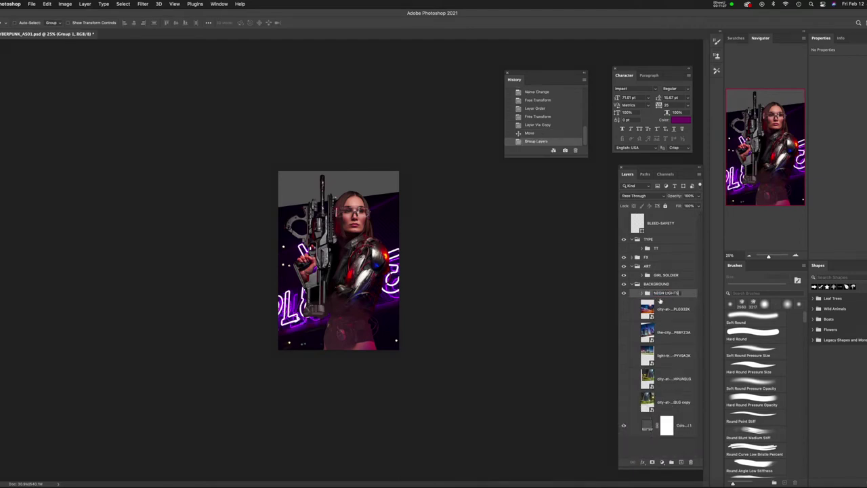
{"action": "left_click", "coordinate": [652, 462]}
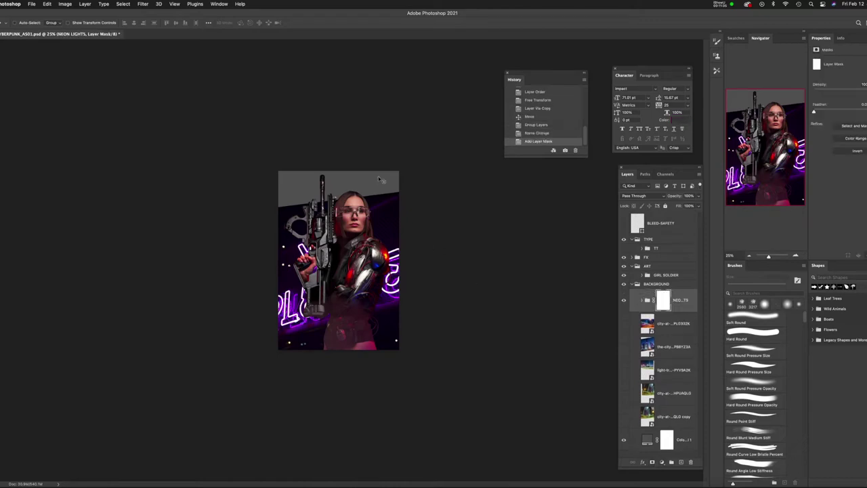
Outline the area above a diagonal edge with the Pen tool and fill it black on the NEON LIGHTS mask.
{"action": "scroll", "coordinate": [381, 180], "scroll_direction": "up", "scroll_amount": 3}
{"action": "key", "text": "p"}
{"action": "left_click", "coordinate": [467, 135]}
{"action": "left_click", "coordinate": [444, 157]}
{"action": "left_click", "coordinate": [411, 174]}
{"action": "left_click", "coordinate": [397, 178]}
{"action": "left_click", "coordinate": [127, 310]}
{"action": "left_click", "coordinate": [61, 221]}
{"action": "left_click", "coordinate": [60, 90]}
{"action": "key", "text": "ctrl+Return"}
{"action": "key", "text": "alt+BackSpace"}
{"action": "key", "text": "ctrl+d"}
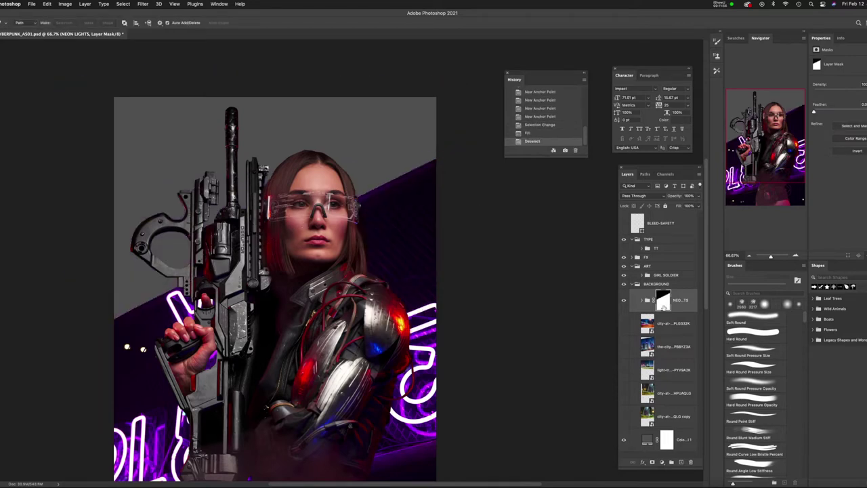
Try the city images behind the soldier and position city-at-night-HPUAQLG in the area above the neon wall.
{"action": "left_click", "coordinate": [652, 322]}
{"action": "left_click", "coordinate": [624, 323]}
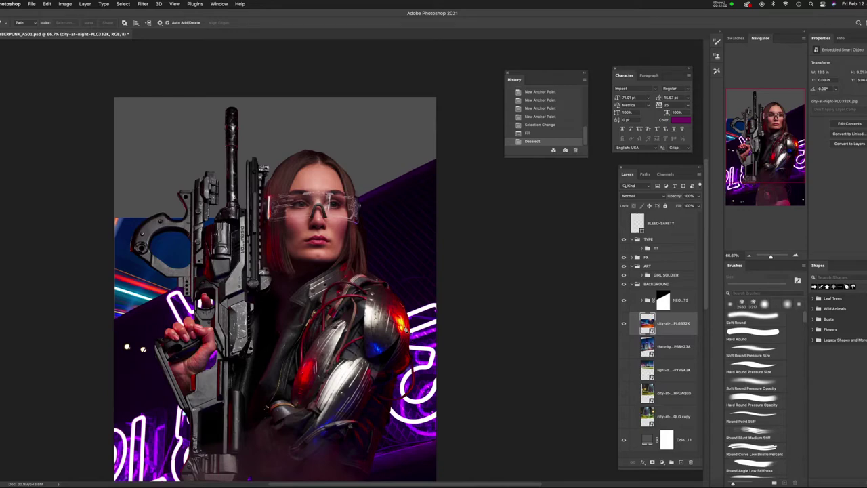
{"action": "key", "text": "v"}
{"action": "left_click", "coordinate": [647, 392]}
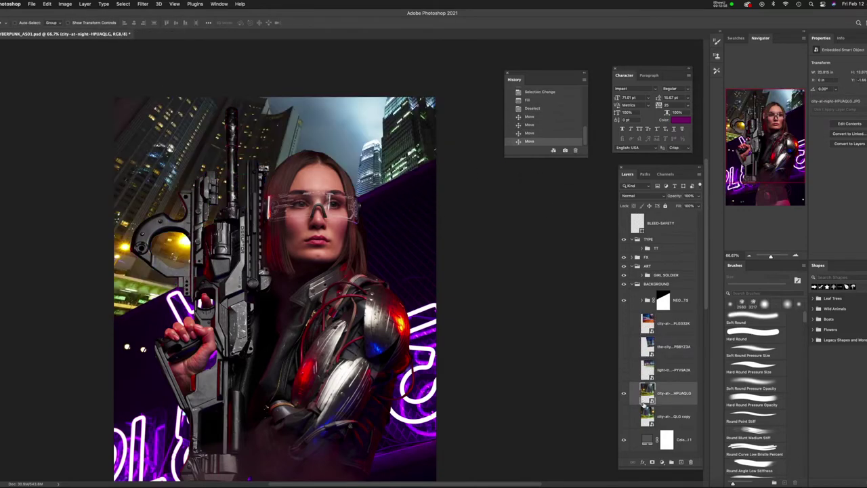
Show the the-city-at-night-PBBYZ3A layer and rotate it about 9° with Free Transform behind the soldier.
{"action": "left_click", "coordinate": [652, 346]}
{"action": "left_click", "coordinate": [624, 346]}
{"action": "key", "text": "ctrl+t"}
{"action": "left_click_drag", "start_coordinate": [487, 128], "coordinate": [455, 106]}
{"action": "key", "text": "Return"}
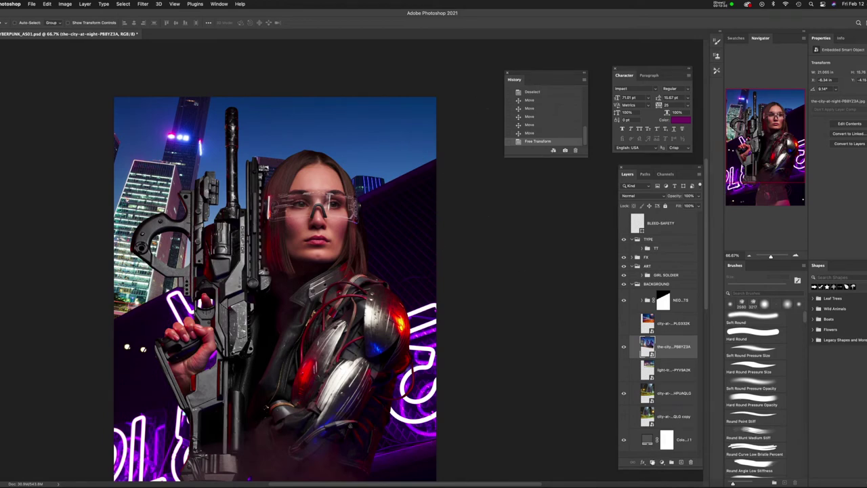
Mask the the-city-at-night-PBBYZ3A layer, place city-at-night-HPUAQLG directly beneath it, and brush away the upper sky beside the soldier's head to blend both cities.
{"action": "left_click", "coordinate": [652, 462]}
{"action": "left_click_drag", "start_coordinate": [644, 394], "coordinate": [670, 358]}
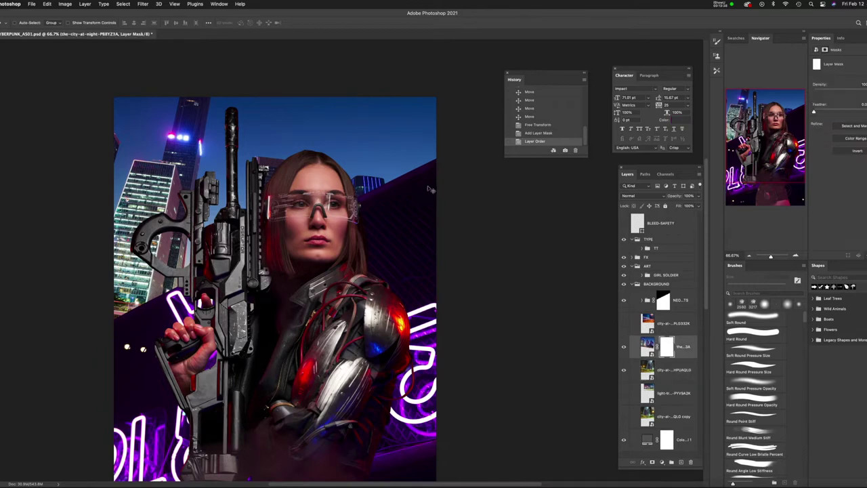
{"action": "key", "text": "b"}
{"action": "mouse_move", "coordinate": [413, 156]}
{"action": "left_mouse_down"}
{"action": "mouse_move", "coordinate": [379, 129]}
{"action": "mouse_move", "coordinate": [318, 125]}
{"action": "left_mouse_up"}
{"action": "mouse_move", "coordinate": [335, 163]}
{"action": "left_mouse_down"}
{"action": "mouse_move", "coordinate": [342, 207]}
{"action": "mouse_move", "coordinate": [359, 186]}
{"action": "left_mouse_up"}
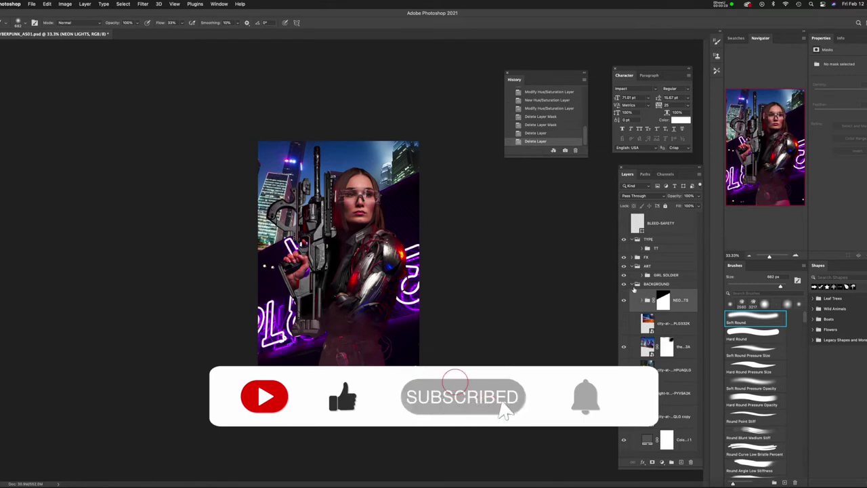
Add a Hue/Saturation adjustment clipped to the GIRL SOLDIER group and shift its hue toward pinkish red.
{"action": "left_click", "coordinate": [654, 280]}
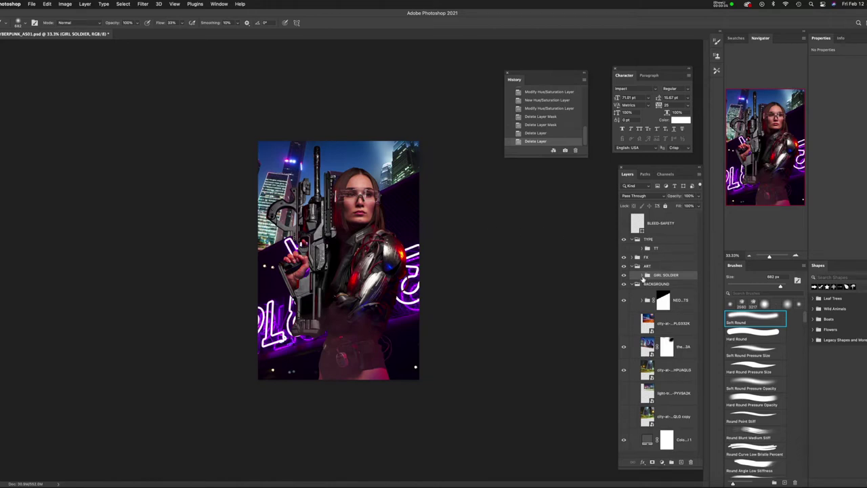
{"action": "left_click", "coordinate": [642, 275]}
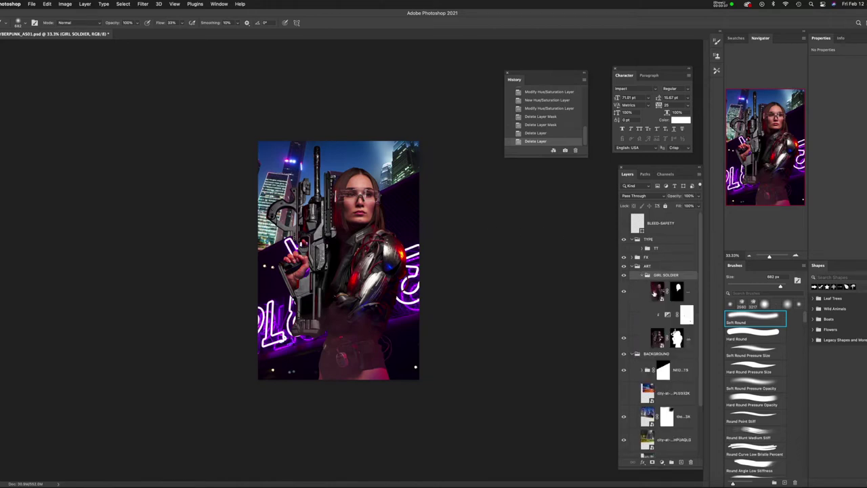
{"action": "left_click", "coordinate": [643, 275]}
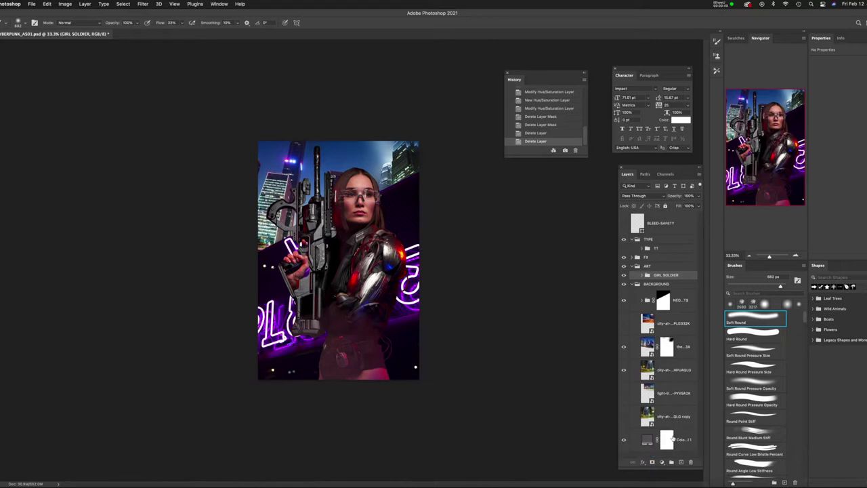
{"action": "left_click", "coordinate": [662, 462]}
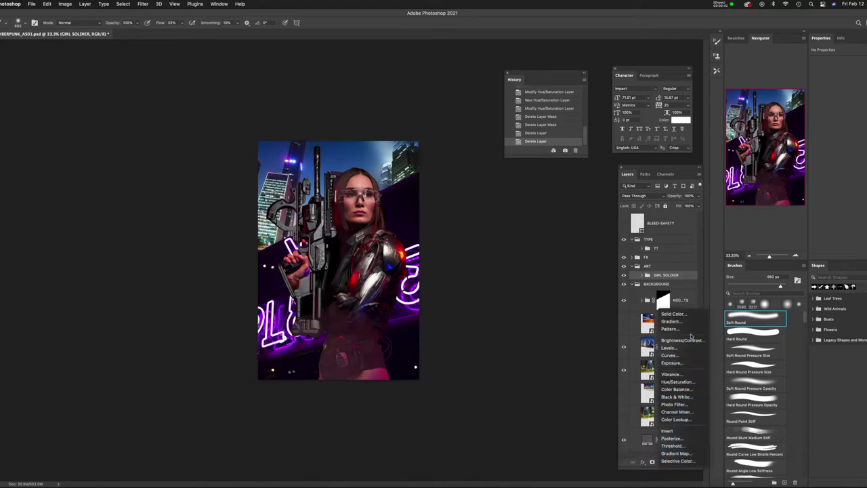
{"action": "left_click", "coordinate": [680, 383]}
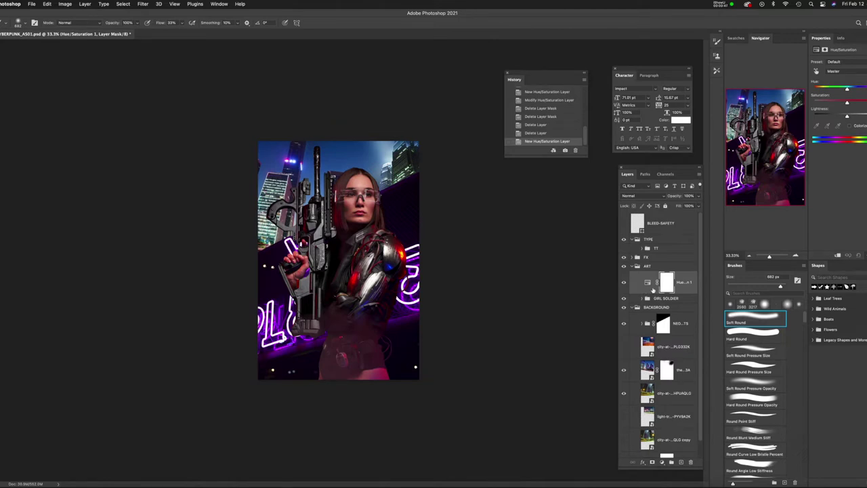
{"action": "left_click", "coordinate": [654, 291], "text": "alt"}
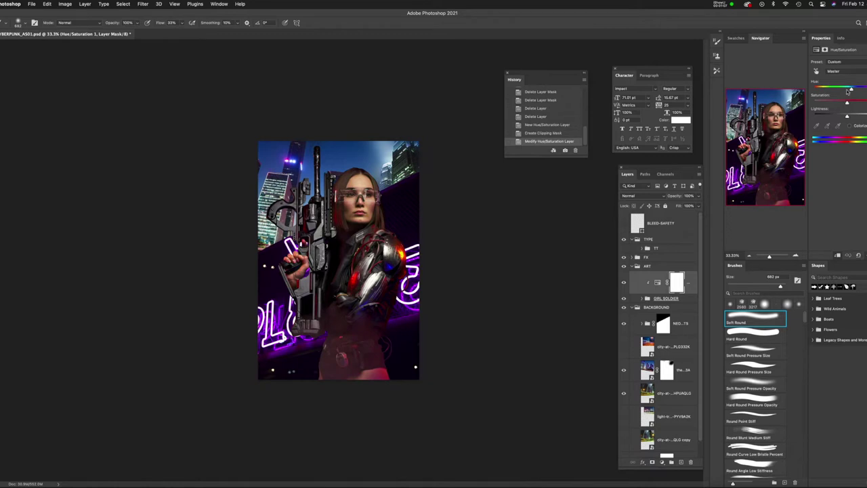
{"action": "left_click_drag", "start_coordinate": [852, 91], "coordinate": [841, 89]}
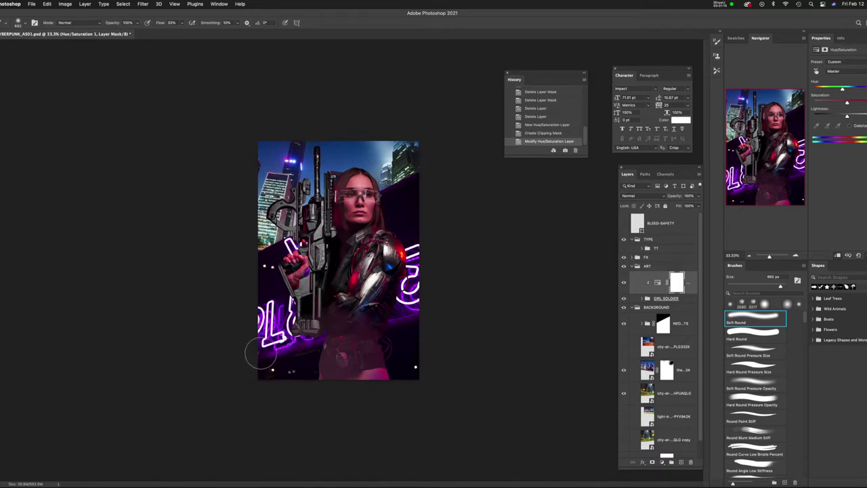
Preview the Cyberpunk 2077 title layer from the TYPE group over the artwork and hide it again.
{"action": "left_click", "coordinate": [641, 248]}
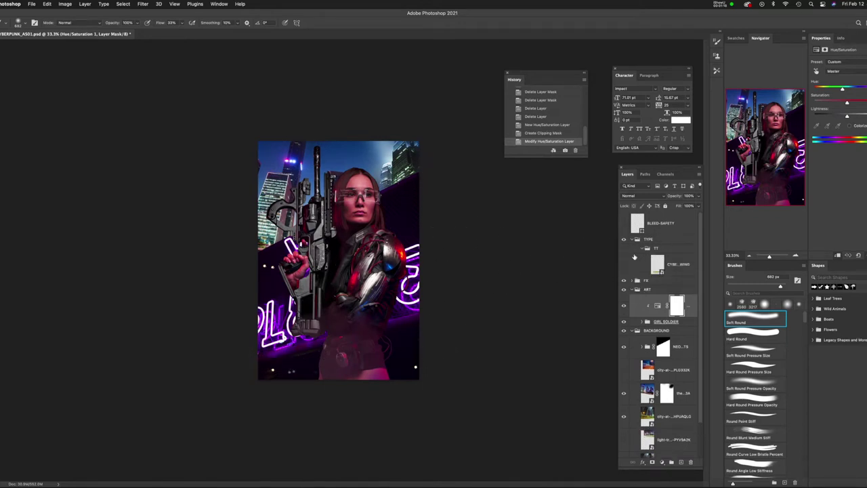
{"action": "left_click", "coordinate": [624, 265]}
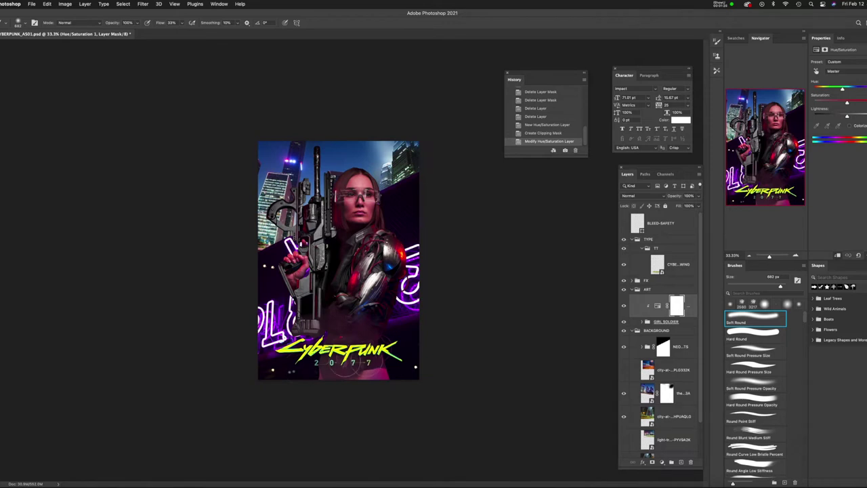
{"action": "left_click", "coordinate": [624, 264]}
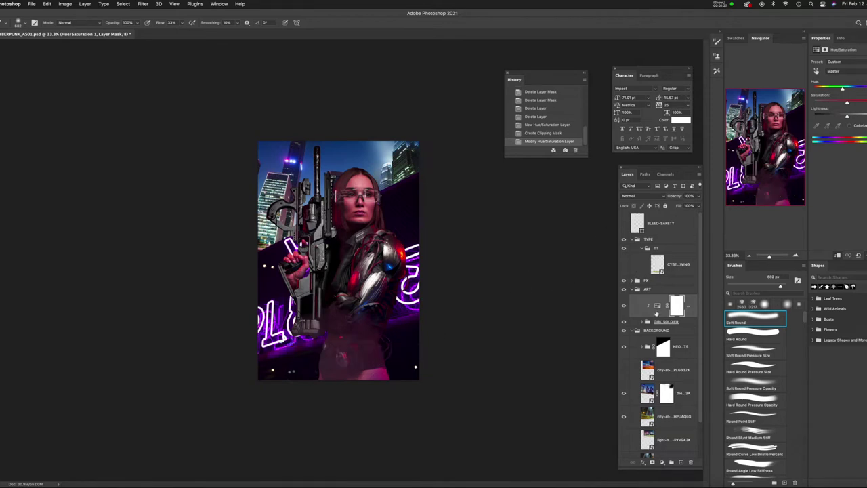
Shift the clipped Hue/Saturation to purple and restrict it through an inverted, brushed mask to the soldier's armor, hair and body, excluding her hand.
{"action": "left_click_drag", "start_coordinate": [843, 88], "coordinate": [826, 91]}
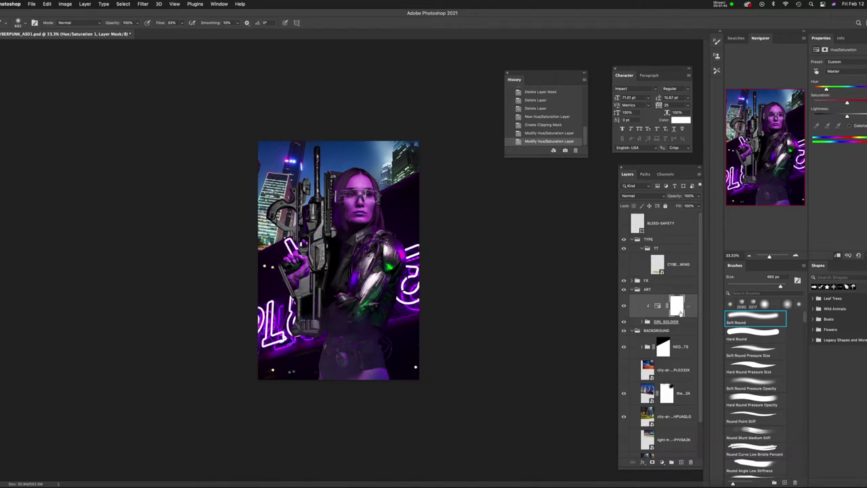
{"action": "key", "text": "super+i"}
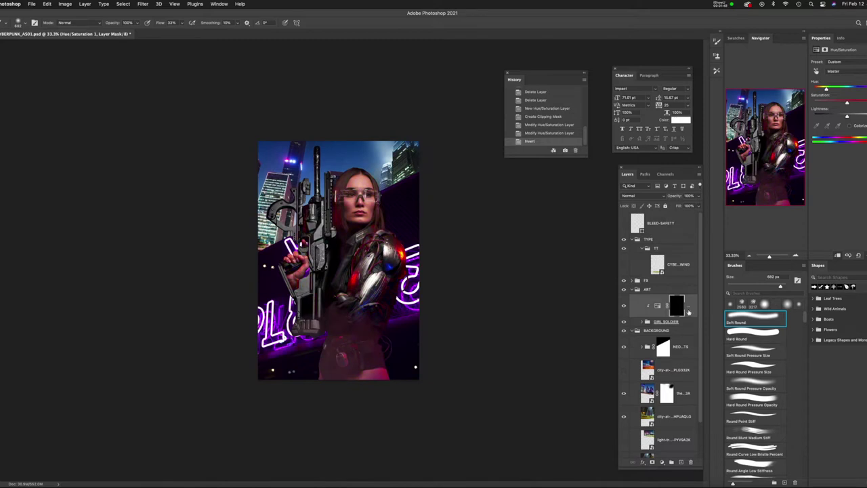
{"action": "left_click_drag", "start_coordinate": [378, 298], "coordinate": [396, 268]}
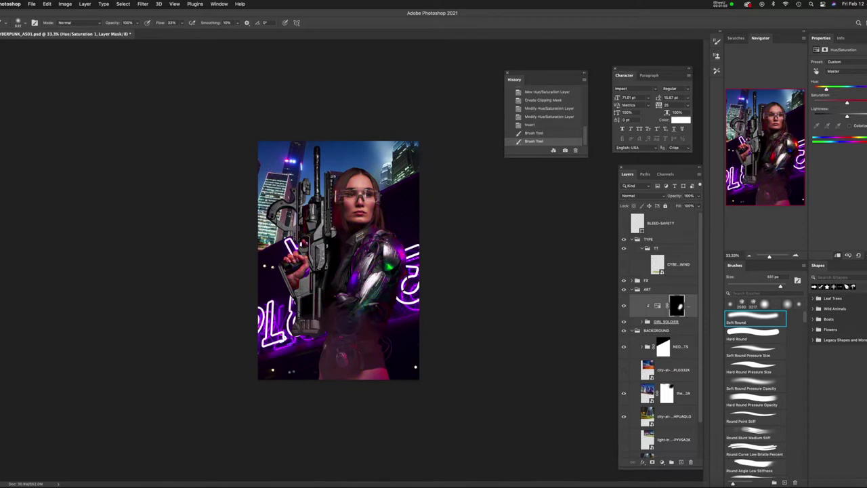
{"action": "left_click_drag", "start_coordinate": [394, 226], "coordinate": [347, 173]}
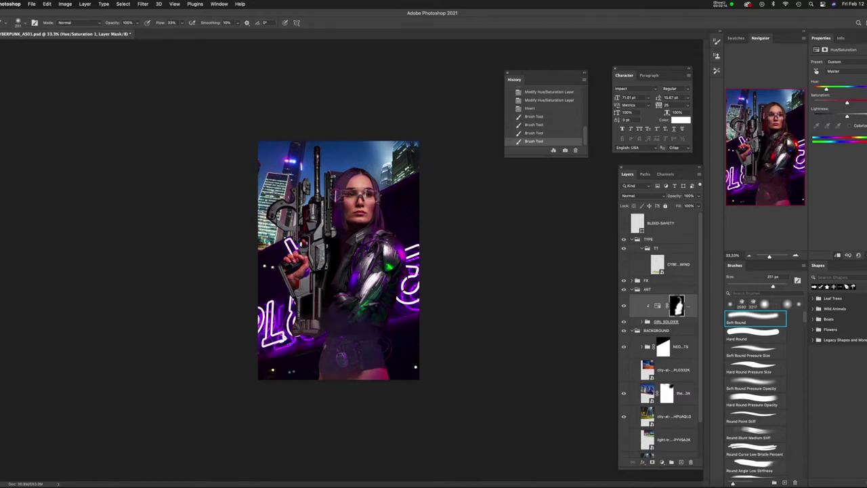
{"action": "left_click_drag", "start_coordinate": [342, 228], "coordinate": [346, 260]}
{"action": "left_click_drag", "start_coordinate": [345, 269], "coordinate": [345, 279]}
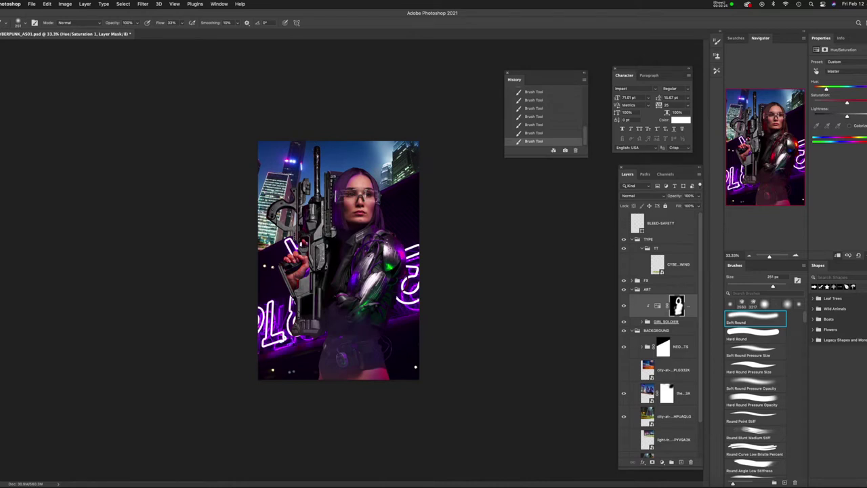
{"action": "key", "text": "x"}
{"action": "left_click_drag", "start_coordinate": [298, 261], "coordinate": [275, 261]}
Clip a second Hue/Saturation adjustment to the GIRL SOLDIER group, shift its hue strongly until the skin turns green, and invert its mask to black.
{"action": "left_click", "coordinate": [663, 464]}
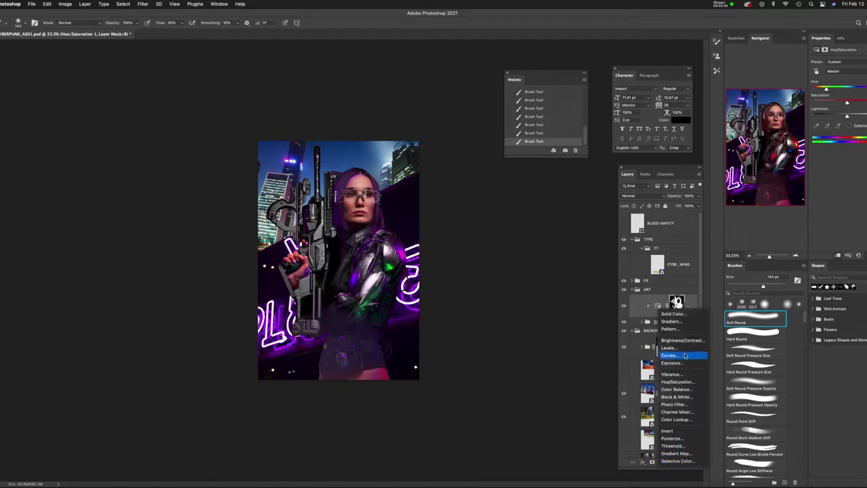
{"action": "left_click", "coordinate": [704, 382]}
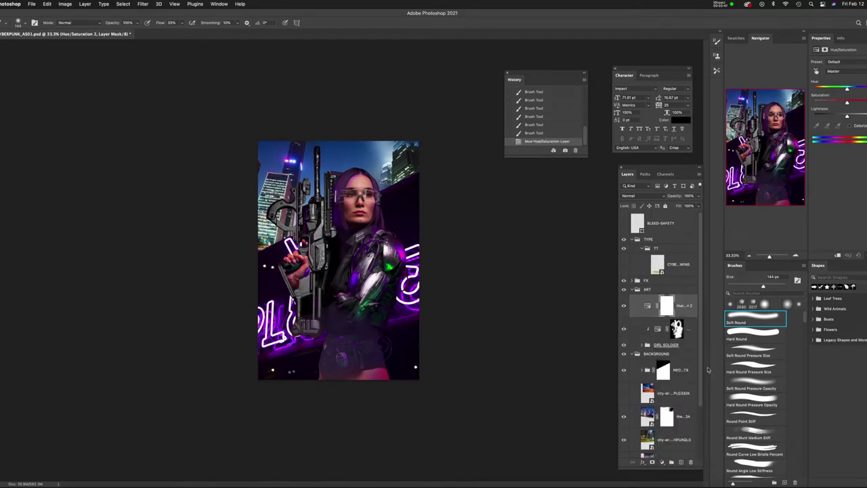
{"action": "key", "text": "super+alt+g"}
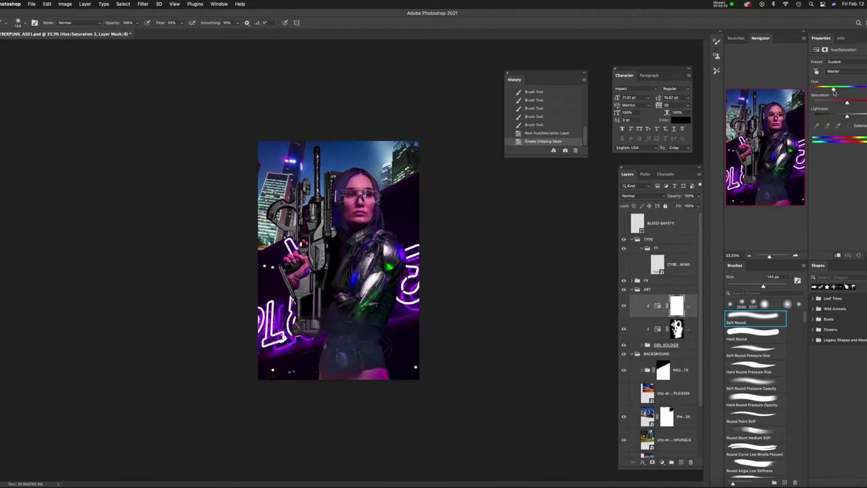
{"action": "left_click_drag", "start_coordinate": [845, 90], "coordinate": [866, 91]}
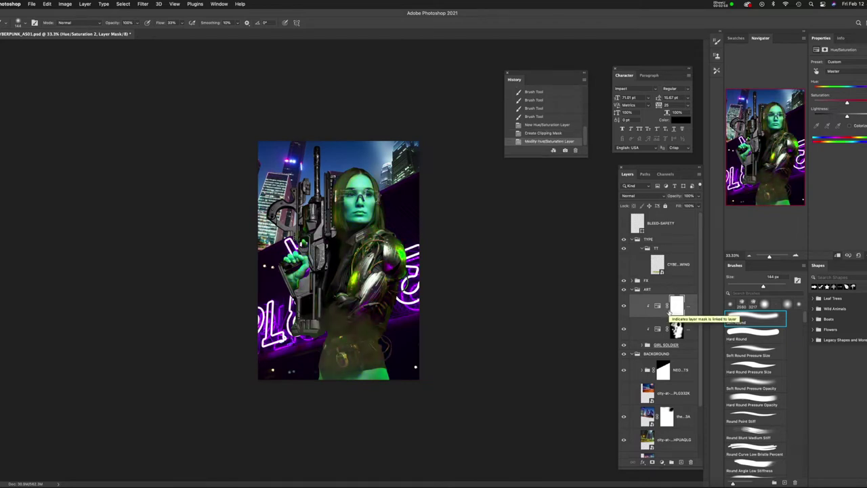
{"action": "key", "text": "super+i"}
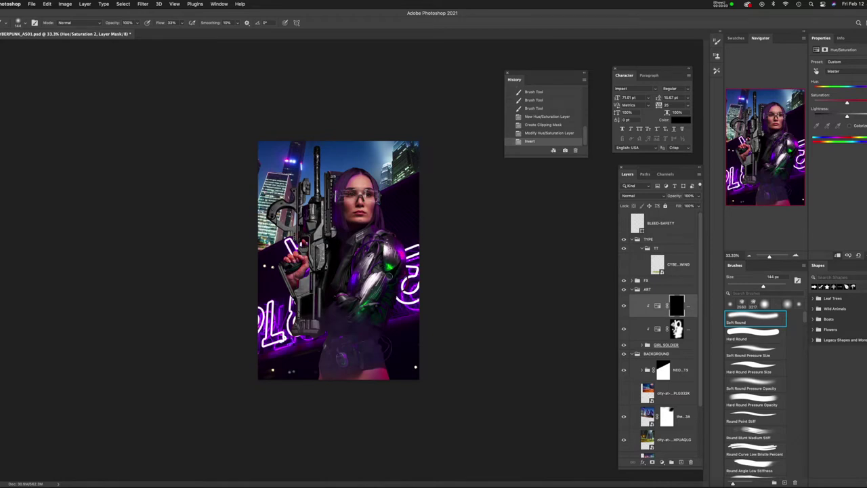
Paint the second Hue/Saturation mask over the green reflections on the armored arm to recolor them.
{"action": "key", "text": "x"}
{"action": "left_click_drag", "start_coordinate": [357, 302], "coordinate": [356, 324]}
{"action": "key", "text": "x"}
{"action": "key", "text": "bracketright"}
Clip an Exposure adjustment to the NEON LIGHTS group, raise its exposure strongly, and invert its mask to black.
{"action": "left_click", "coordinate": [646, 371]}
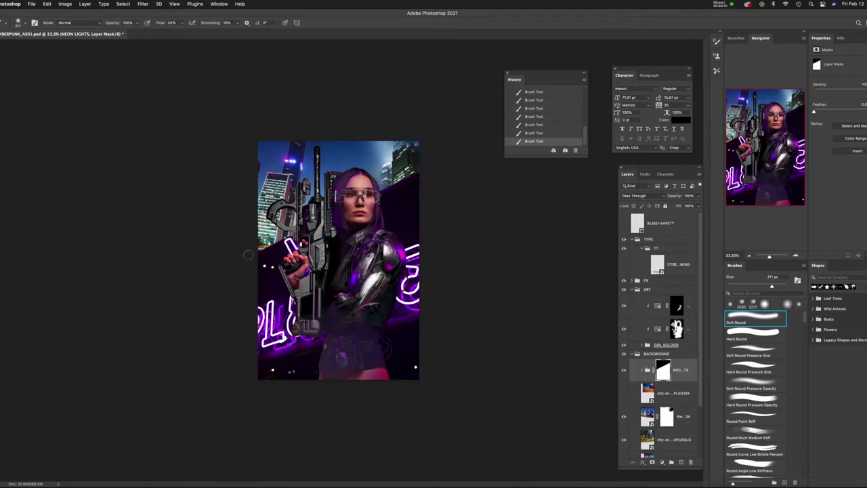
{"action": "left_click", "coordinate": [642, 371]}
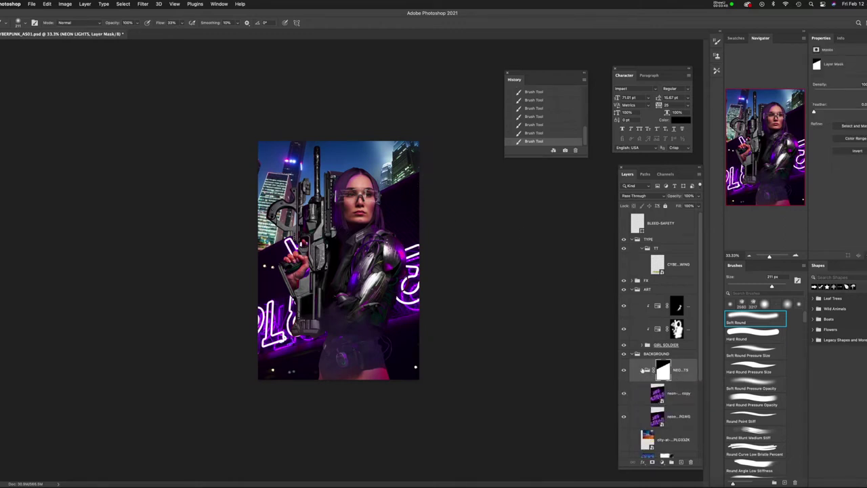
{"action": "left_click", "coordinate": [642, 371]}
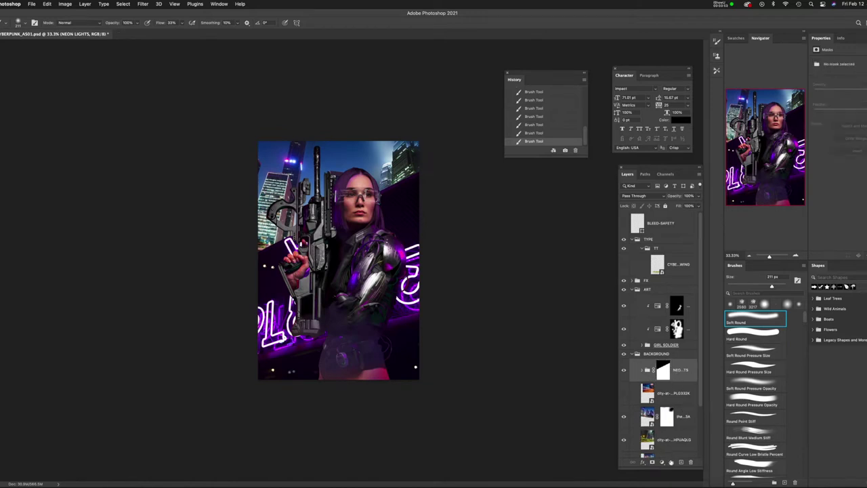
{"action": "left_click", "coordinate": [661, 462]}
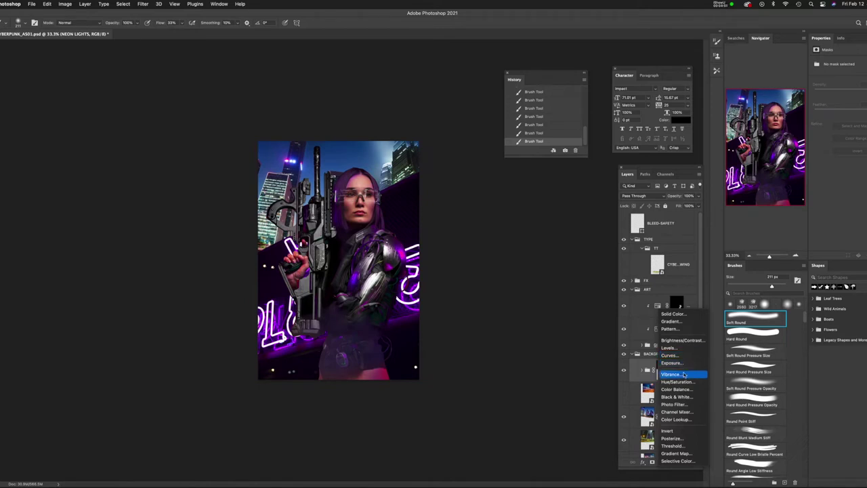
{"action": "left_click", "coordinate": [672, 362]}
{"action": "left_click_drag", "start_coordinate": [846, 81], "coordinate": [860, 80]}
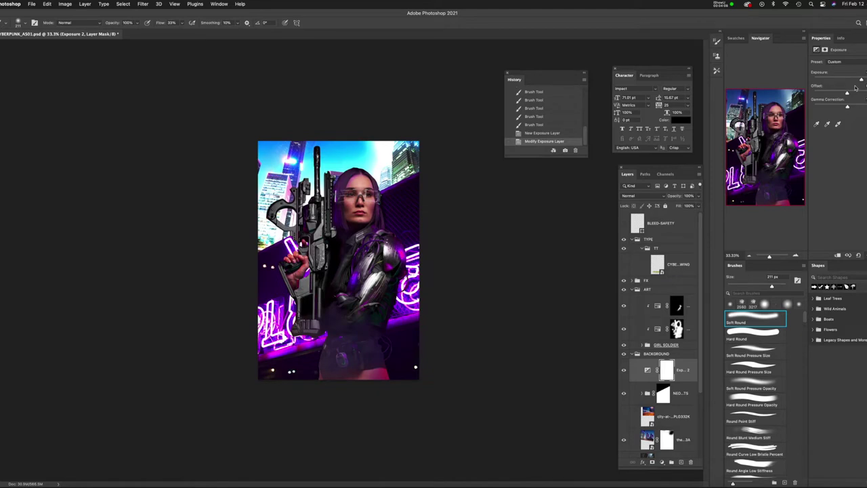
{"action": "key", "text": "super+alt+g"}
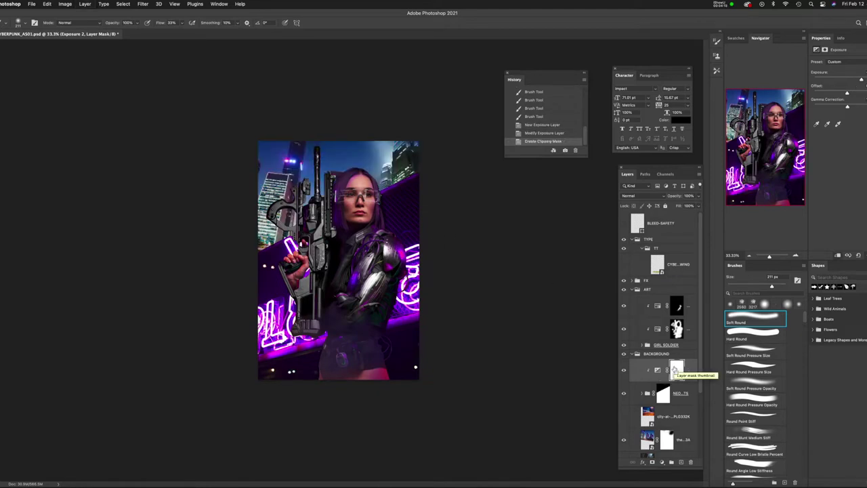
{"action": "key", "text": "super+i"}
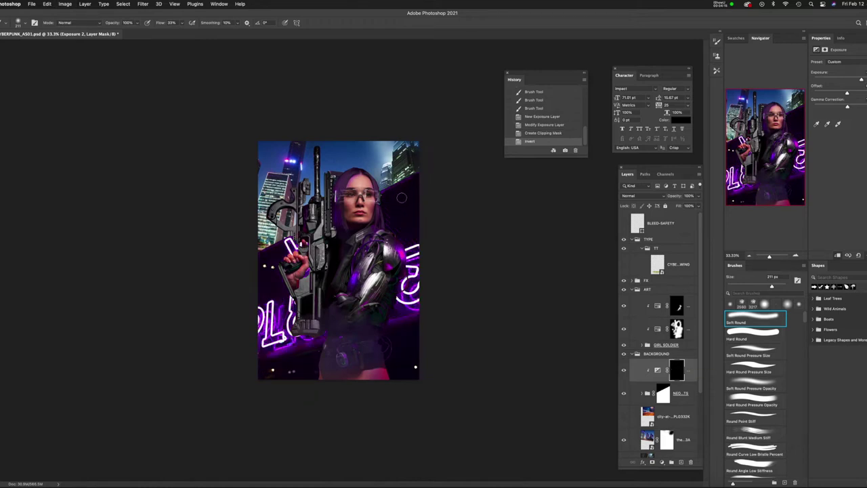
Paint white on the Exposure mask with progressively larger soft brushes to brighten the neon wall on both sides of the soldier.
{"action": "key", "text": "x"}
{"action": "key", "text": "bracketright"}
{"action": "mouse_move", "coordinate": [418, 185]}
{"action": "left_mouse_down"}
{"action": "mouse_move", "coordinate": [391, 196]}
{"action": "mouse_move", "coordinate": [404, 235]}
{"action": "mouse_move", "coordinate": [424, 187]}
{"action": "mouse_move", "coordinate": [419, 212]}
{"action": "mouse_move", "coordinate": [421, 184]}
{"action": "left_mouse_up"}
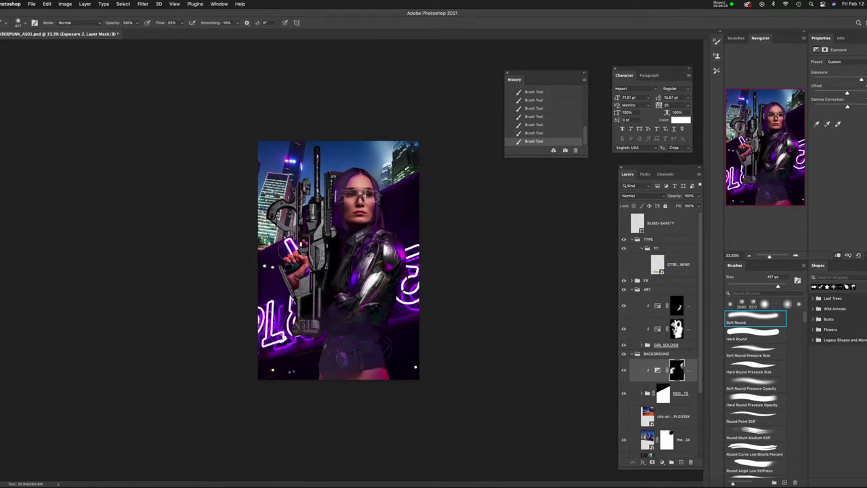
{"action": "key", "text": "bracketright"}
{"action": "key", "text": "bracketright"}
{"action": "key", "text": "bracketright"}
{"action": "key", "text": "bracketright"}
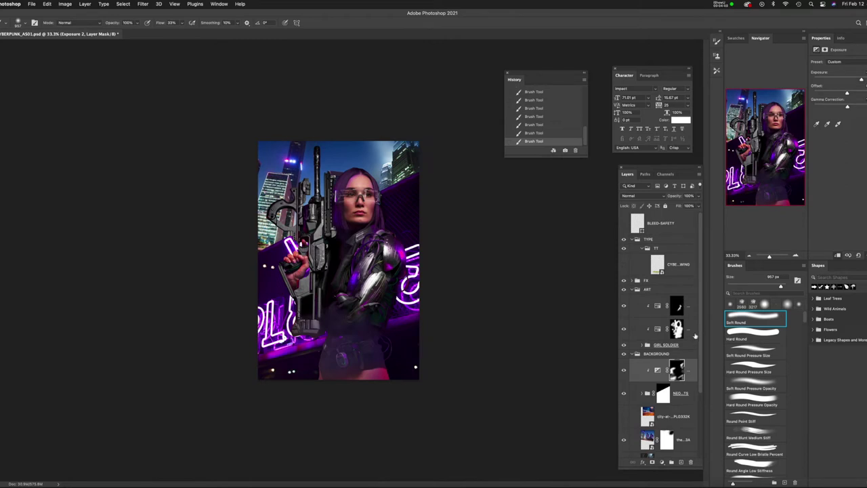
Lasso the rooftop between the rifle and the soldier's hair and fill it black on the the-city-at-night-PBBYZ3A mask.
{"action": "scroll", "coordinate": [694, 336], "scroll_direction": "down", "scroll_amount": 2}
{"action": "left_click", "coordinate": [667, 369]}
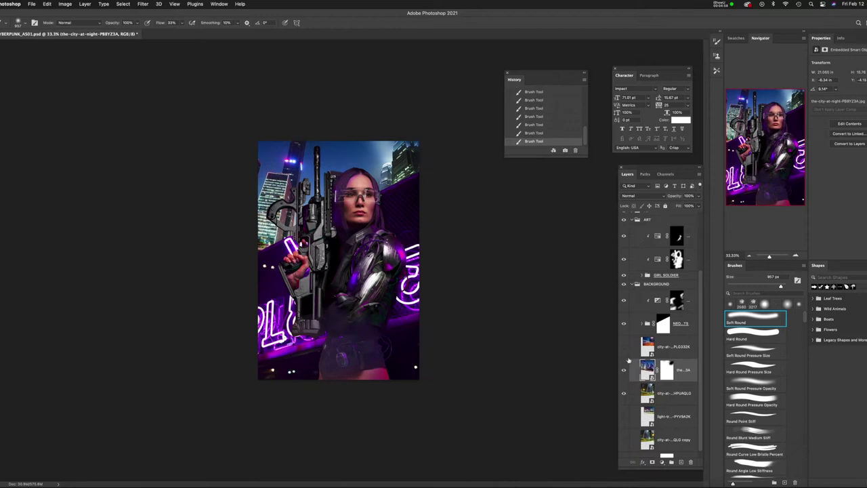
{"action": "left_click", "coordinate": [624, 370]}
{"action": "left_click", "coordinate": [624, 369]}
{"action": "left_click", "coordinate": [666, 370]}
{"action": "scroll", "coordinate": [345, 204], "scroll_direction": "up", "scroll_amount": 5}
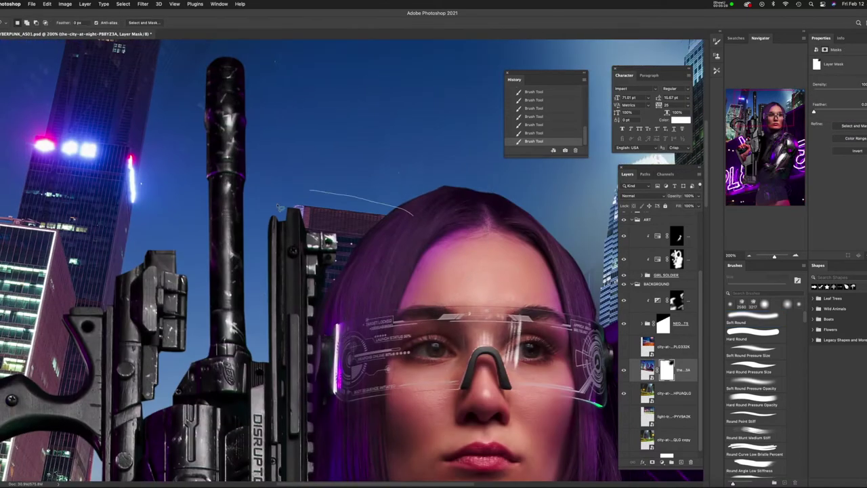
{"action": "key", "text": "alt+BackSpace"}
{"action": "key", "text": "super+d"}
Add a layer above city-at-night-HPUAQLG and paint sampled sky blue over the exposed building between the rifle and hair with a smaller soft brush.
{"action": "left_click", "coordinate": [648, 393]}
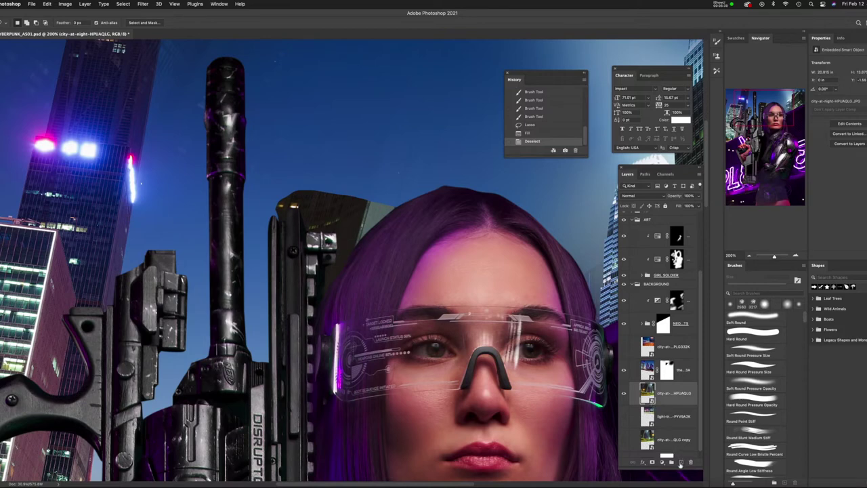
{"action": "left_click", "coordinate": [682, 463]}
{"action": "key", "text": "b"}
{"action": "left_click", "coordinate": [451, 166], "text": "alt"}
{"action": "key", "text": "bracketleft"}
{"action": "key", "text": "bracketleft"}
{"action": "key", "text": "bracketleft"}
{"action": "key", "text": "bracketleft"}
{"action": "key", "text": "bracketleft"}
{"action": "key", "text": "bracketleft"}
{"action": "key", "text": "bracketleft"}
{"action": "key", "text": "bracketleft"}
{"action": "key", "text": "bracketleft"}
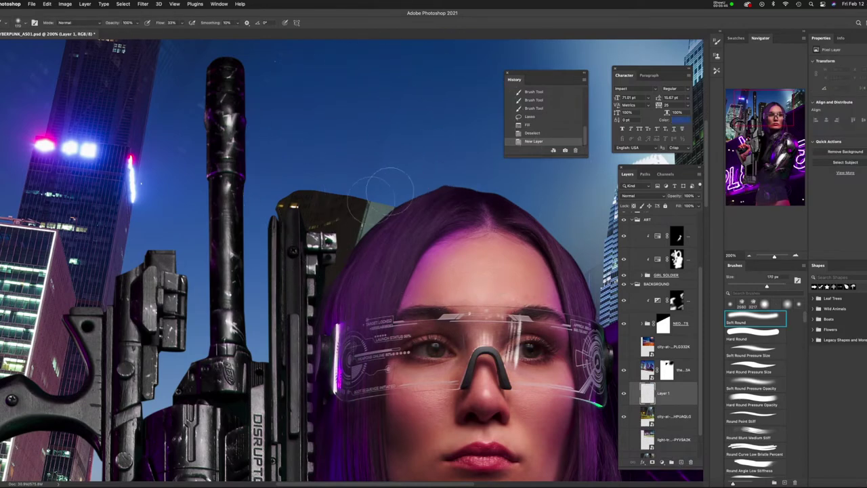
{"action": "mouse_move", "coordinate": [365, 203]}
{"action": "left_mouse_down"}
{"action": "mouse_move", "coordinate": [318, 223]}
{"action": "mouse_move", "coordinate": [318, 237]}
{"action": "left_mouse_up"}
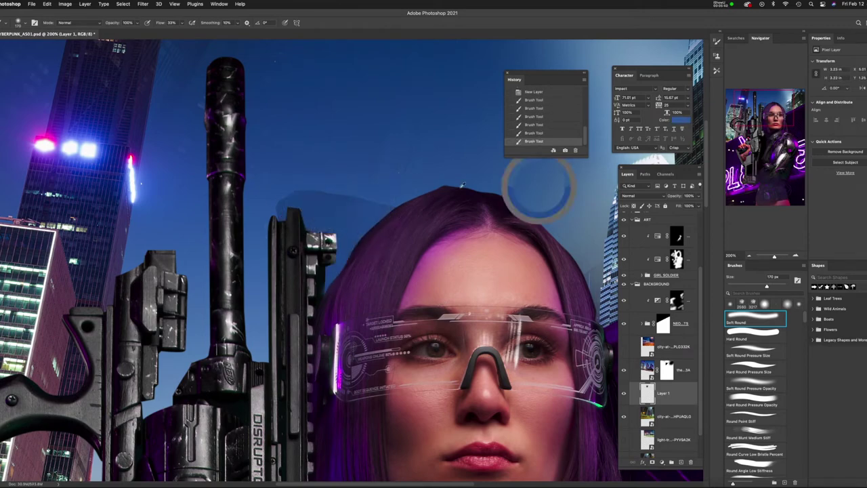
Add another layer above the masked the-city-at-night-PBBYZ3A image and brush sky blue over the leftover dark edge beside the hair.
{"action": "left_click_drag", "start_coordinate": [319, 203], "coordinate": [359, 217]}
{"action": "left_click", "coordinate": [677, 370]}
{"action": "key", "text": "ctrl+shift+alt+n"}
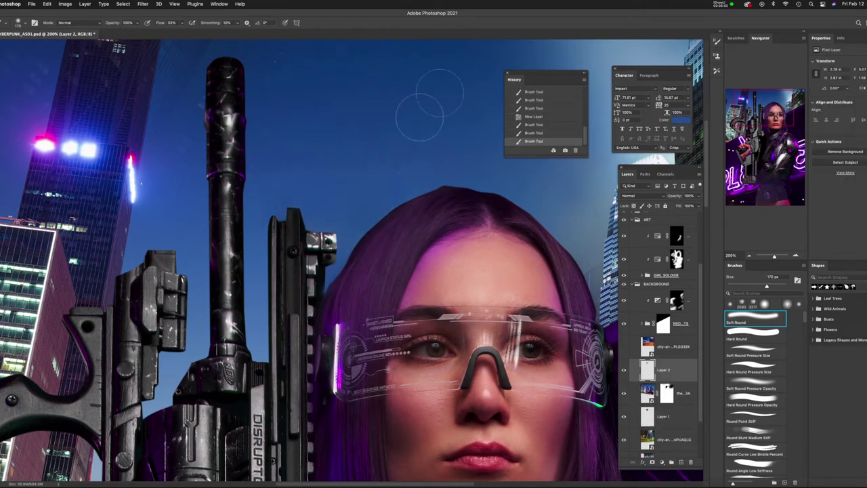
Add a Curves adjustment at the top of the BACKGROUND group and darken its shadows and midtones.
{"action": "key", "text": "ctrl+0"}
{"action": "left_click", "coordinate": [659, 302]}
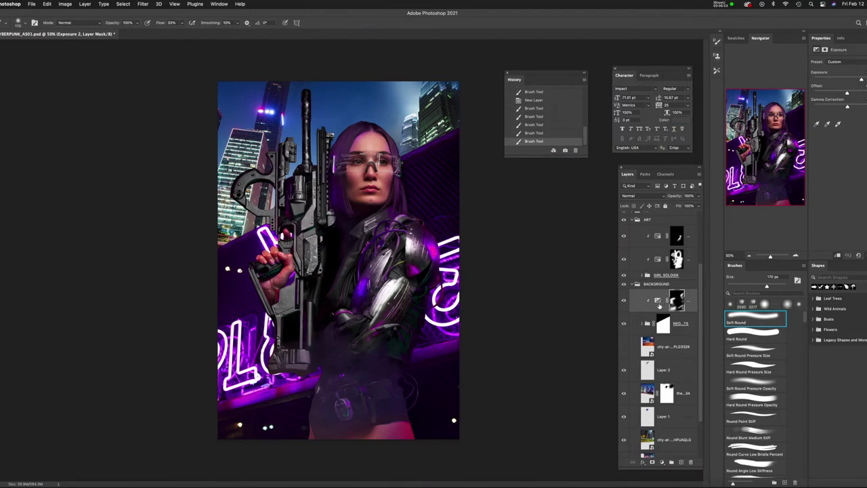
{"action": "left_click", "coordinate": [670, 461]}
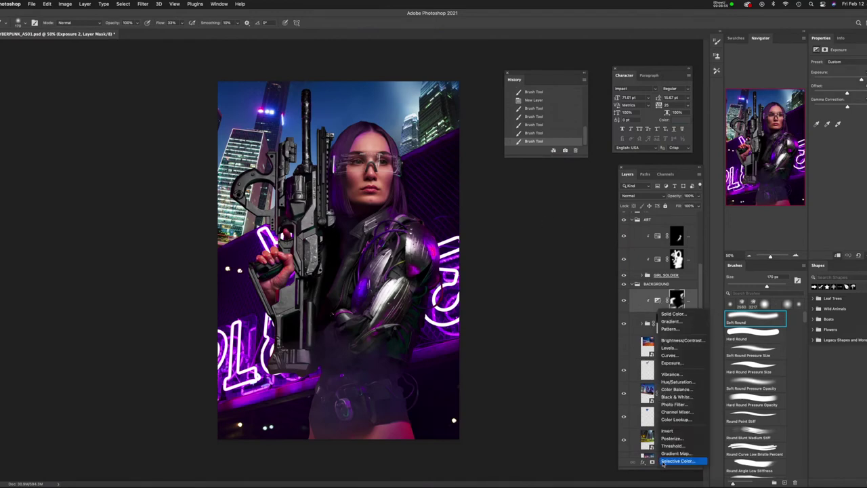
{"action": "left_click", "coordinate": [670, 355]}
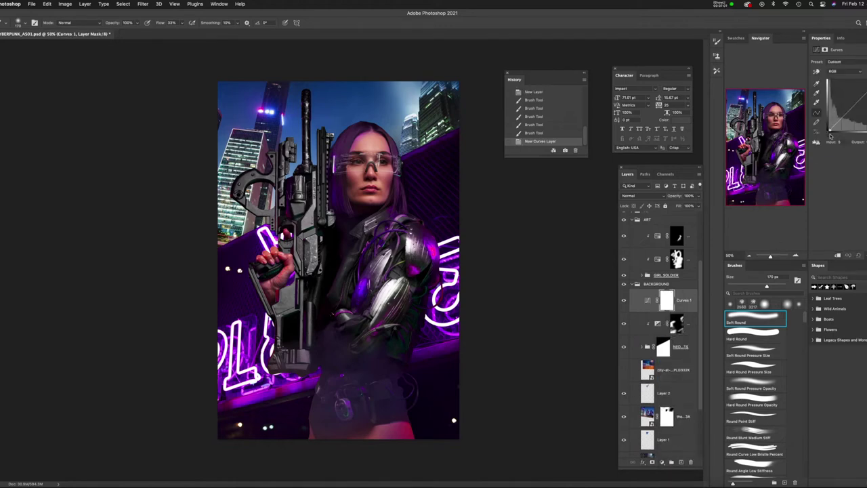
{"action": "left_click_drag", "start_coordinate": [831, 138], "coordinate": [843, 140]}
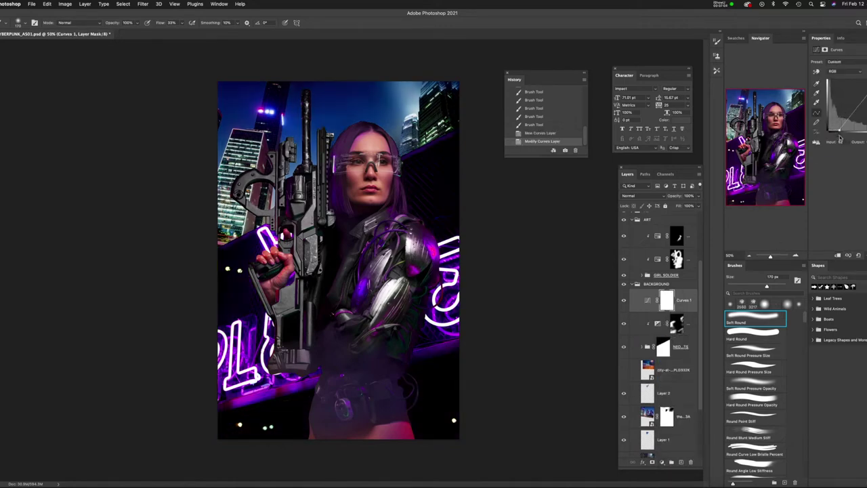
{"action": "left_click_drag", "start_coordinate": [859, 92], "coordinate": [860, 107]}
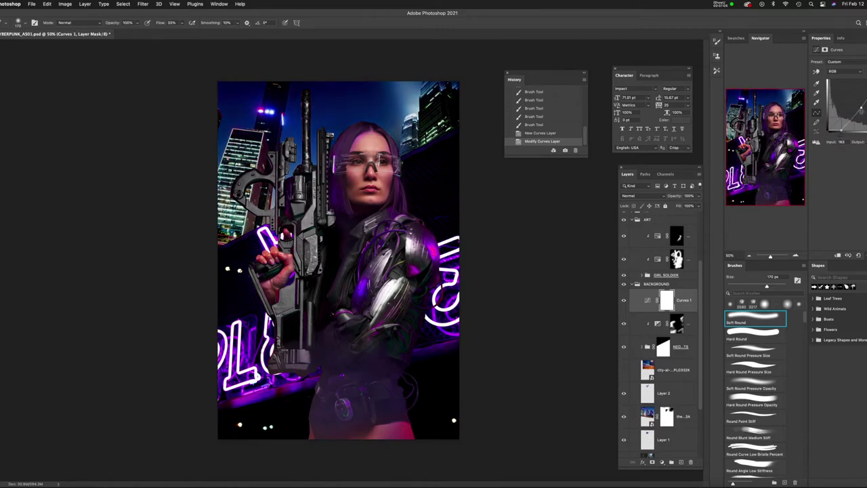
{"action": "left_click_drag", "start_coordinate": [861, 107], "coordinate": [862, 109]}
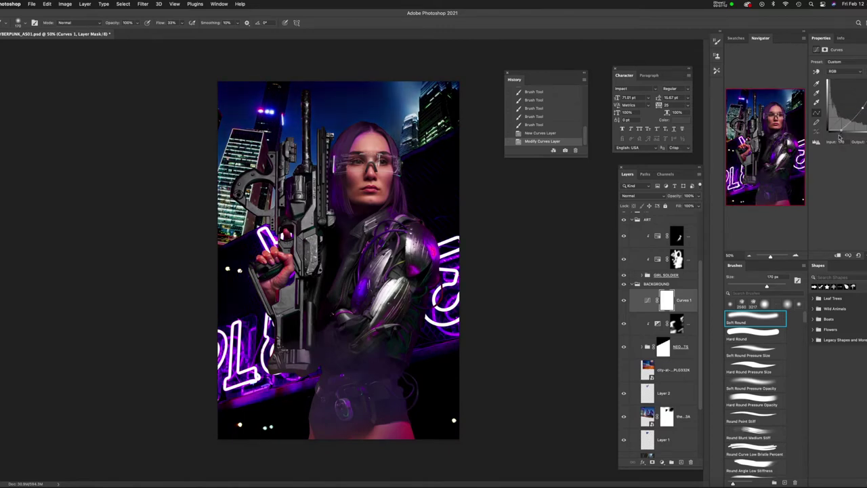
Move the Curves adjustment below the NEON LIGHTS group and readjust the curve's shadow point.
{"action": "left_click_drag", "start_coordinate": [646, 300], "coordinate": [642, 359]}
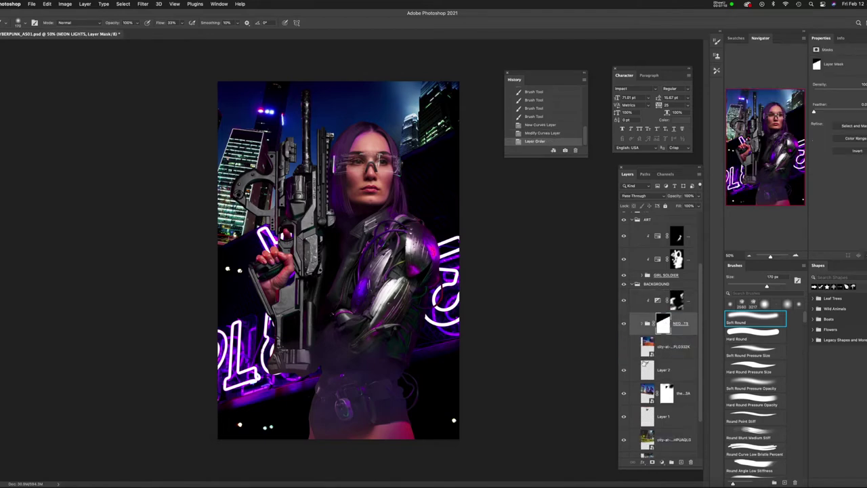
{"action": "left_click_drag", "start_coordinate": [838, 140], "coordinate": [838, 135]}
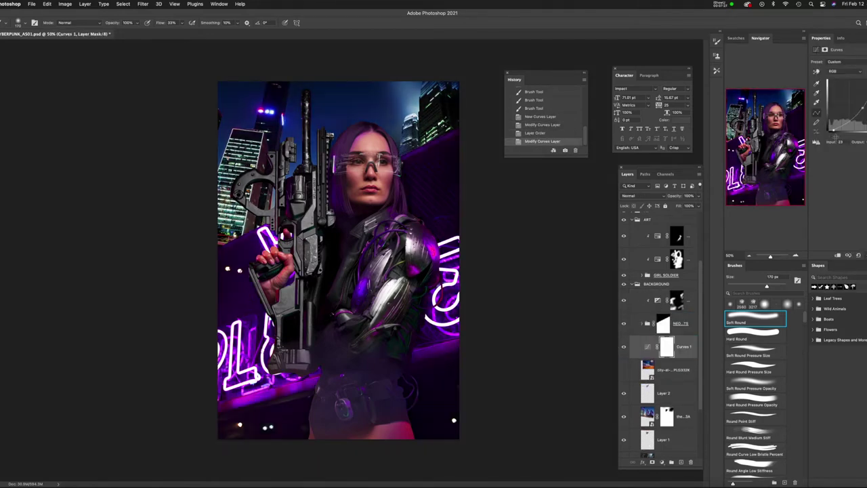
Expand the GIRL SOLDIER group and add an empty layer above its topmost image for retouching the rifle.
{"action": "scroll", "coordinate": [640, 352], "scroll_direction": "down", "scroll_amount": 3}
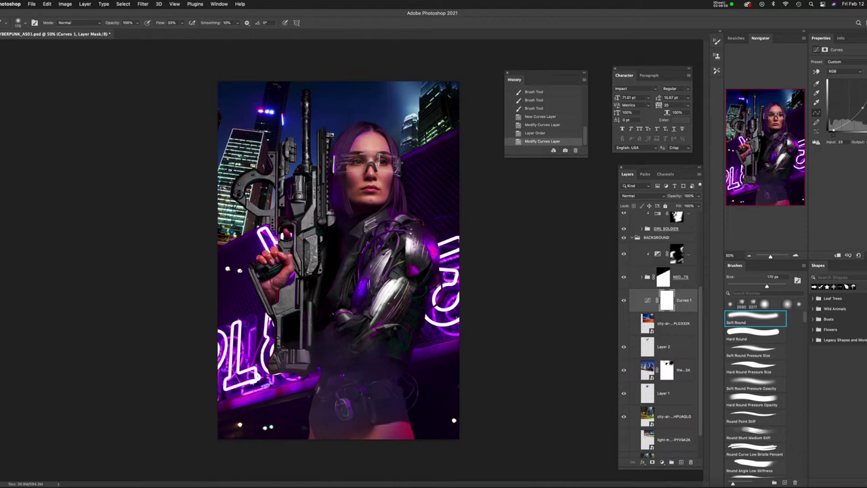
{"action": "scroll", "coordinate": [700, 298], "scroll_direction": "up", "scroll_amount": 5}
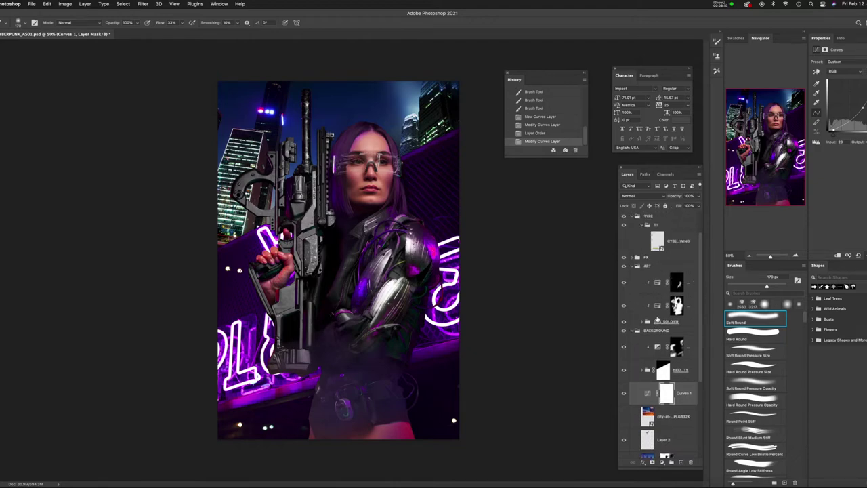
{"action": "key", "text": "super+equal"}
{"action": "key", "text": "super+equal"}
{"action": "key", "text": "super+equal"}
{"action": "left_click", "coordinate": [661, 322]}
{"action": "left_click", "coordinate": [642, 322]}
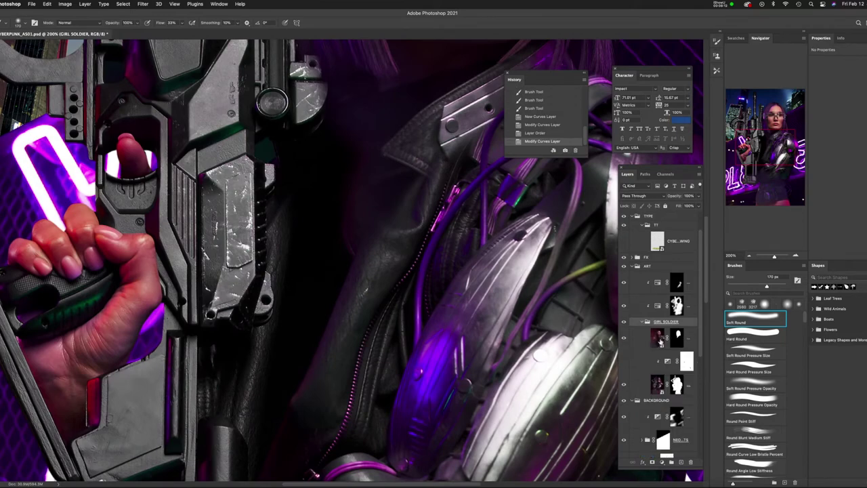
{"action": "left_click", "coordinate": [659, 337]}
{"action": "left_click", "coordinate": [682, 463]}
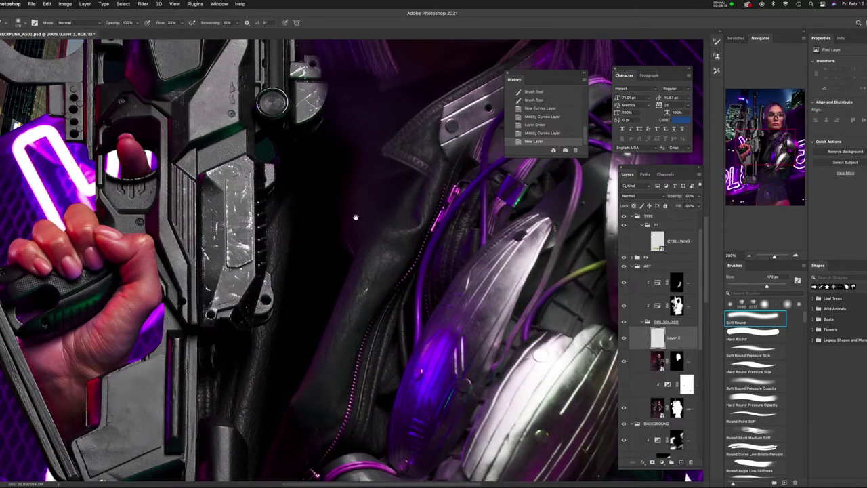
{"action": "left_click_drag", "start_coordinate": [355, 216], "coordinate": [416, 254]}
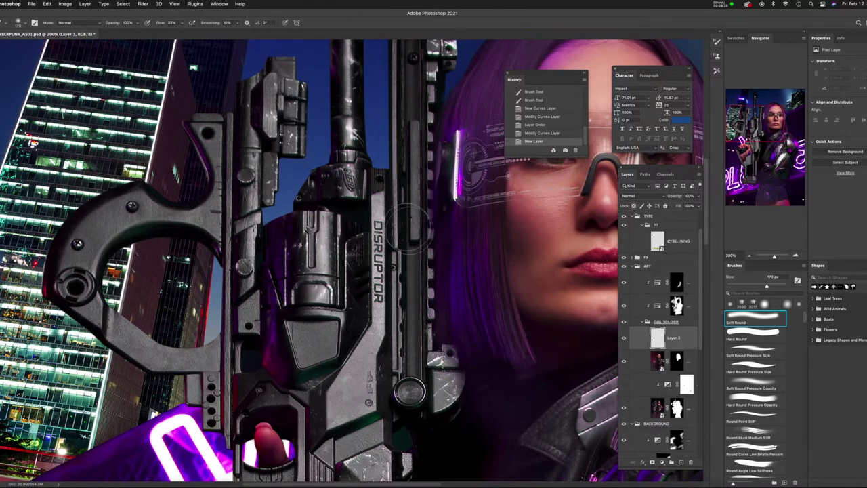
Lasso the DISRUPTOR lettering on the rifle and cover it with cloned metal texture using the Clone Stamp.
{"action": "key", "text": "l"}
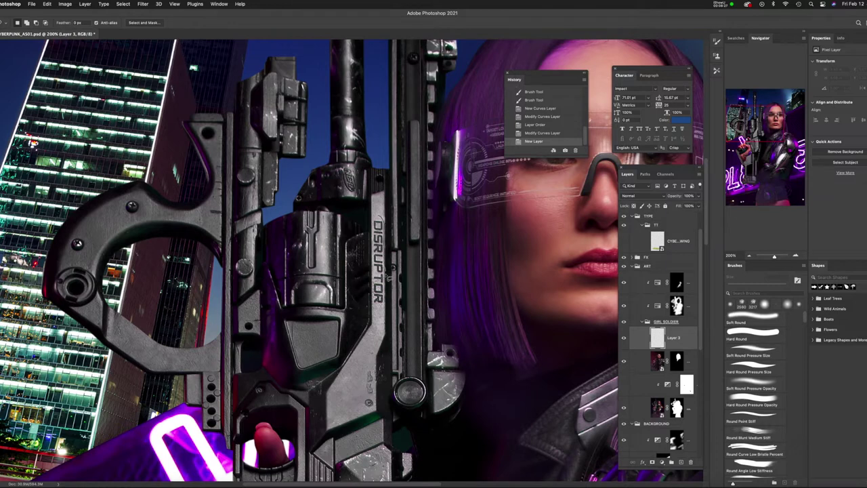
{"action": "mouse_move", "coordinate": [373, 278]}
{"action": "left_mouse_down"}
{"action": "mouse_move", "coordinate": [377, 241]}
{"action": "mouse_move", "coordinate": [372, 303]}
{"action": "left_mouse_up"}
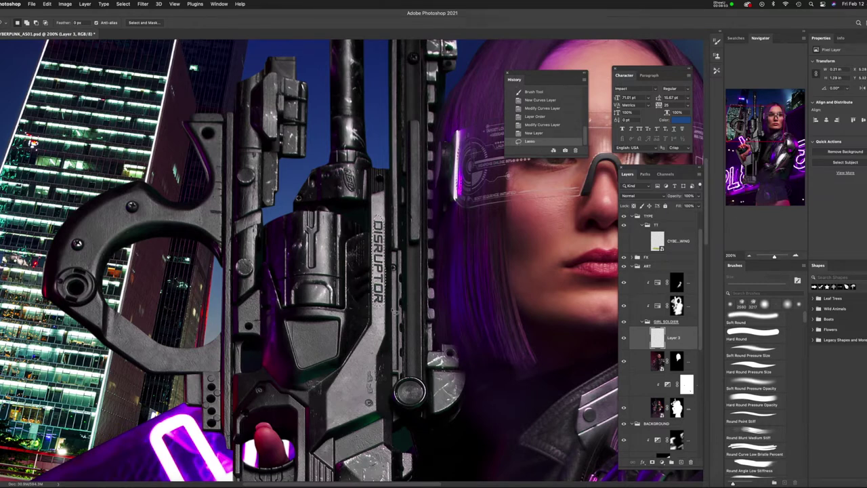
{"action": "key", "text": "s"}
{"action": "left_click_drag", "start_coordinate": [377, 220], "coordinate": [376, 236]}
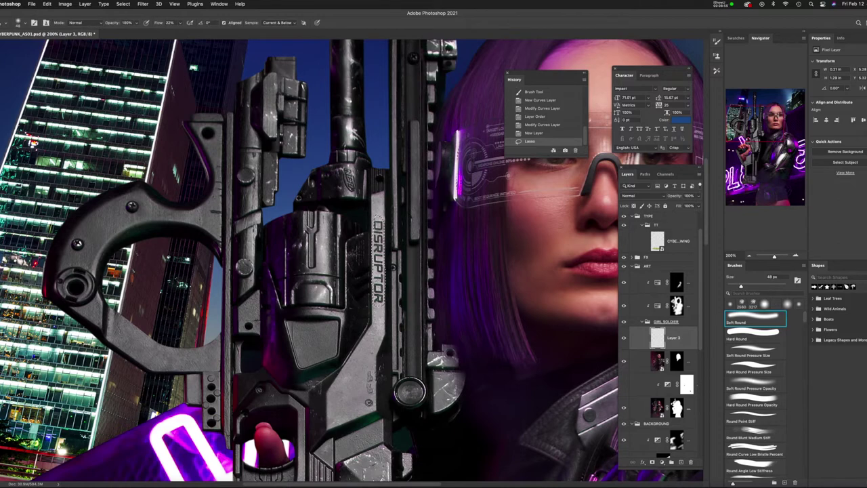
{"action": "left_click_drag", "start_coordinate": [376, 283], "coordinate": [378, 306]}
{"action": "mouse_move", "coordinate": [375, 282]}
{"action": "left_mouse_down"}
{"action": "mouse_move", "coordinate": [385, 295]}
{"action": "mouse_move", "coordinate": [380, 327]}
{"action": "left_mouse_up"}
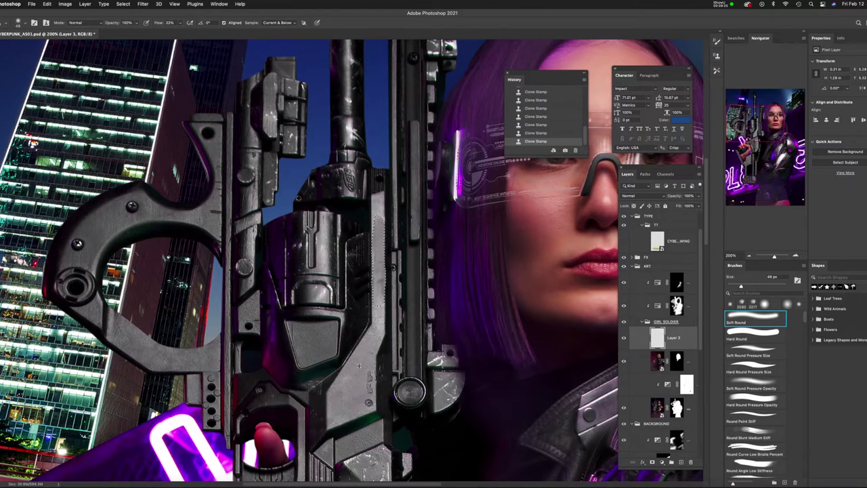
Deselect the lettering area and clone clean metal along the rifle panel to blend the retouched edges.
{"action": "key", "text": "super+d"}
{"action": "left_click_drag", "start_coordinate": [379, 244], "coordinate": [379, 271]}
{"action": "left_click", "coordinate": [380, 208]}
{"action": "left_click", "coordinate": [380, 208]}
{"action": "left_click_drag", "start_coordinate": [376, 295], "coordinate": [377, 340]}
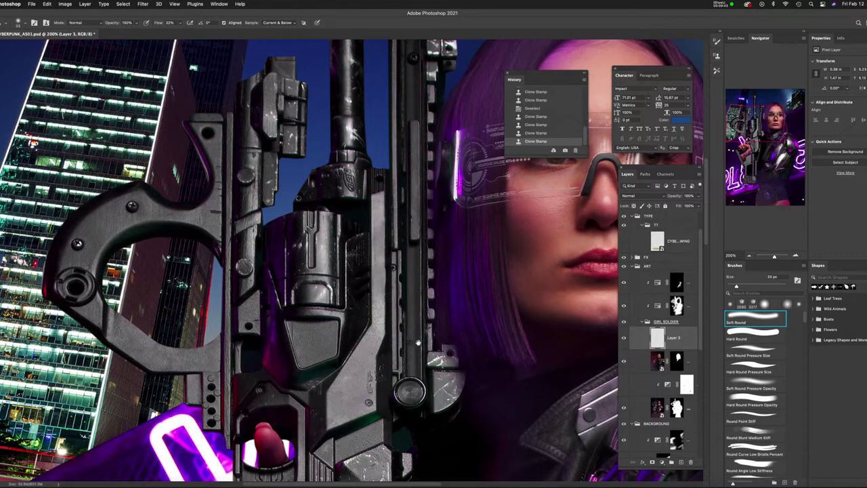
Inspect the rifle for other markings and clone them out around the barrel's collar and lower barrel.
{"action": "scroll", "coordinate": [418, 342], "scroll_direction": "down", "scroll_amount": 8}
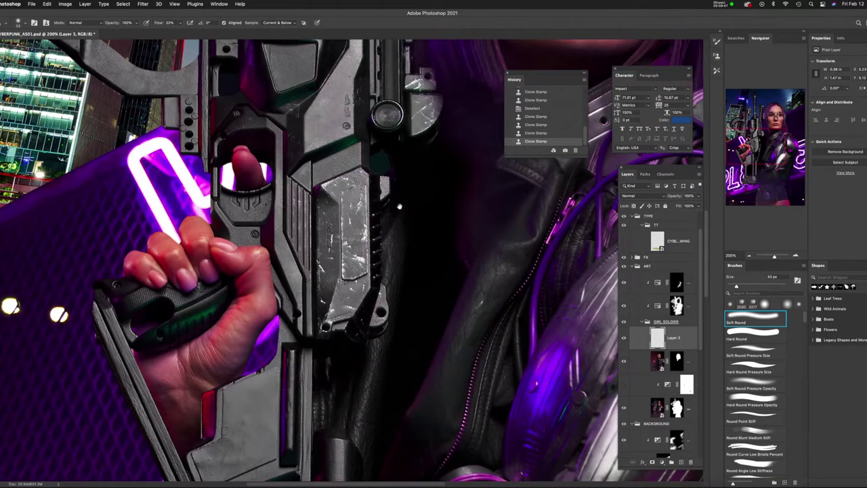
{"action": "scroll", "coordinate": [399, 206], "scroll_direction": "down", "scroll_amount": 5}
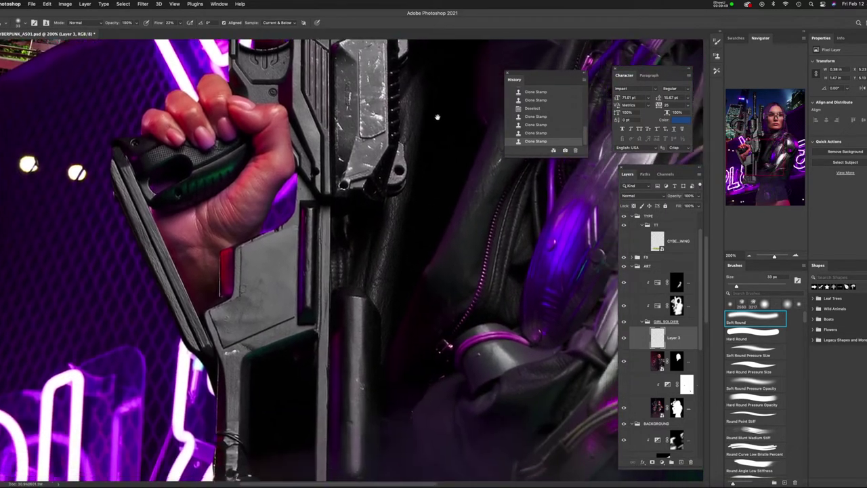
{"action": "scroll", "coordinate": [436, 117], "scroll_direction": "down", "scroll_amount": 2}
{"action": "scroll", "coordinate": [415, 207], "scroll_direction": "up", "scroll_amount": 10}
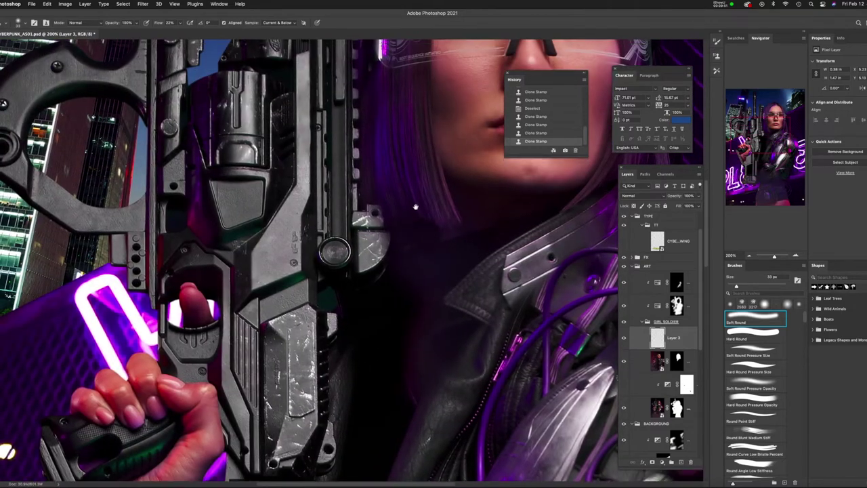
{"action": "scroll", "coordinate": [415, 207], "scroll_direction": "up", "scroll_amount": 8}
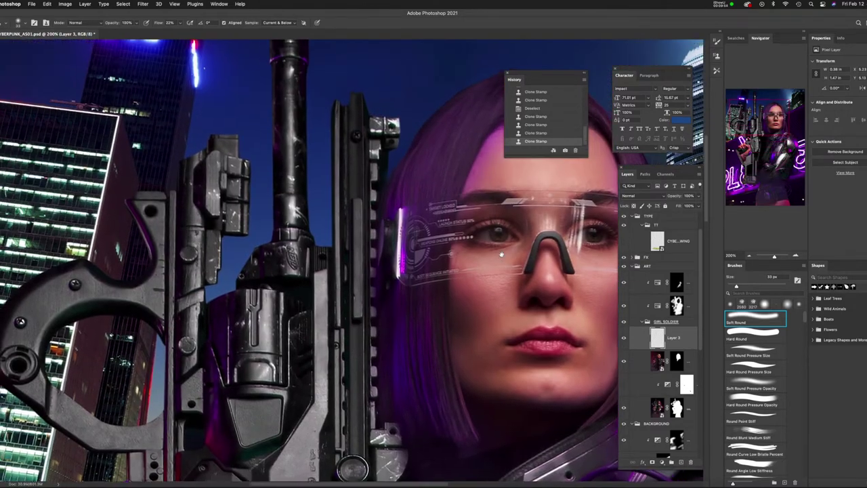
{"action": "scroll", "coordinate": [501, 254], "scroll_direction": "left", "scroll_amount": 3}
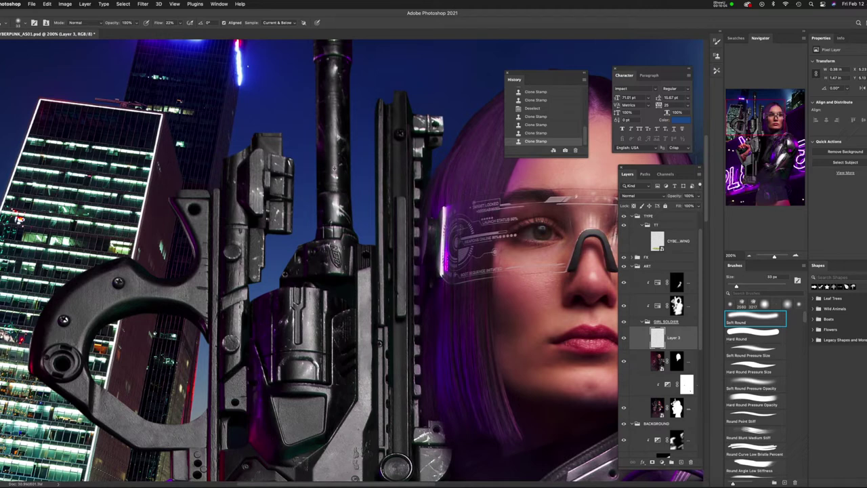
{"action": "left_click_drag", "start_coordinate": [336, 247], "coordinate": [336, 264]}
{"action": "left_click_drag", "start_coordinate": [337, 225], "coordinate": [339, 199]}
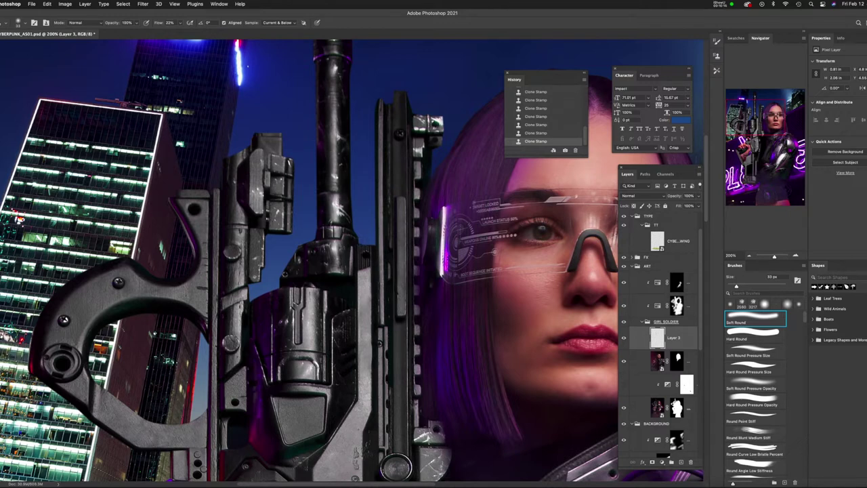
{"action": "key", "text": "ctrl+z"}
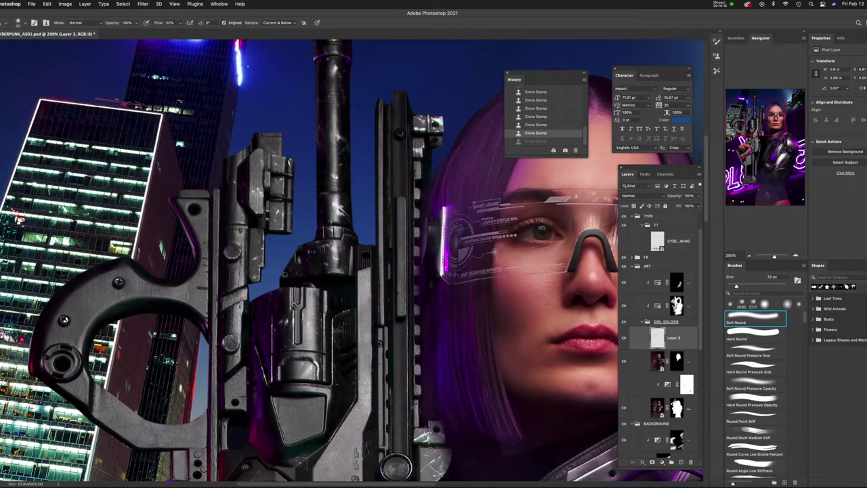
{"action": "key", "text": "ctrl+shift+z"}
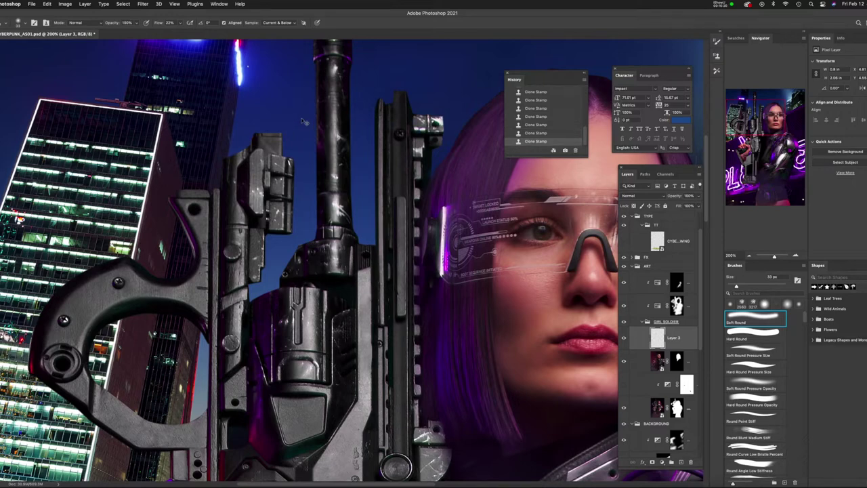
Add a Color Balance adjustment inside the FX group and shift its midtones toward red, magenta and blue.
{"action": "key", "text": "ctrl+0"}
{"action": "left_click", "coordinate": [653, 258]}
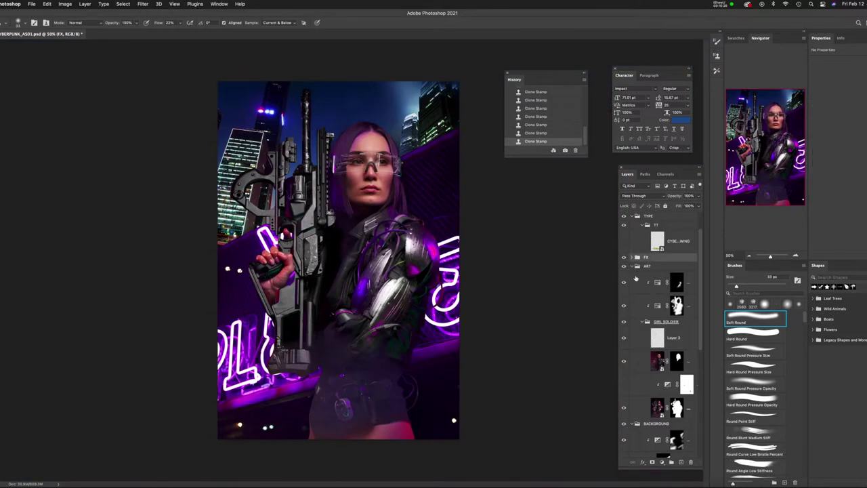
{"action": "left_click", "coordinate": [637, 266]}
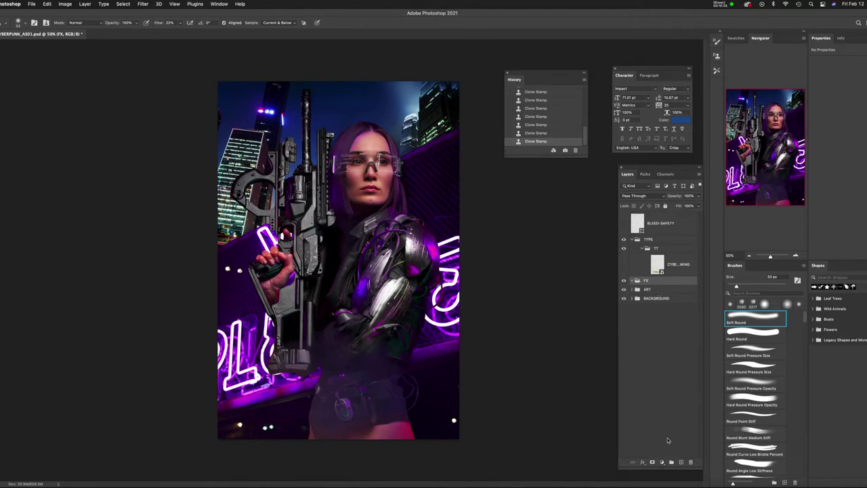
{"action": "left_click", "coordinate": [663, 462]}
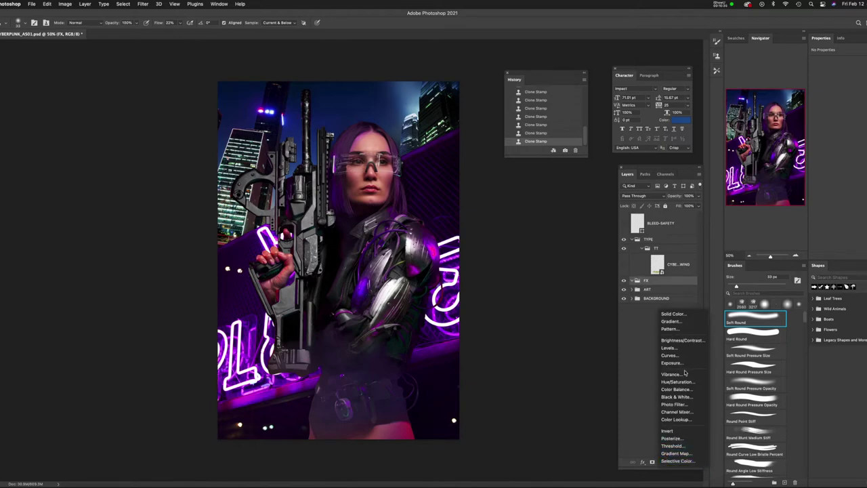
{"action": "left_click", "coordinate": [678, 390]}
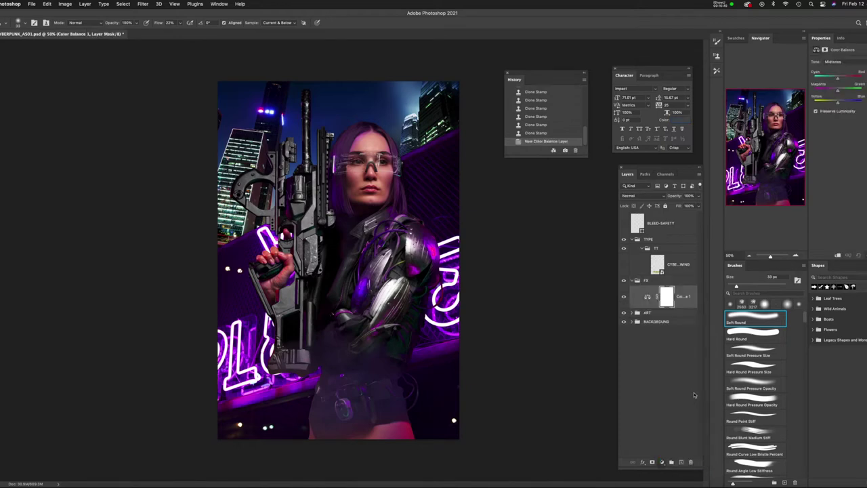
{"action": "mouse_move", "coordinate": [836, 79]}
{"action": "left_mouse_down"}
{"action": "mouse_move", "coordinate": [829, 80]}
{"action": "mouse_move", "coordinate": [838, 92]}
{"action": "left_mouse_up"}
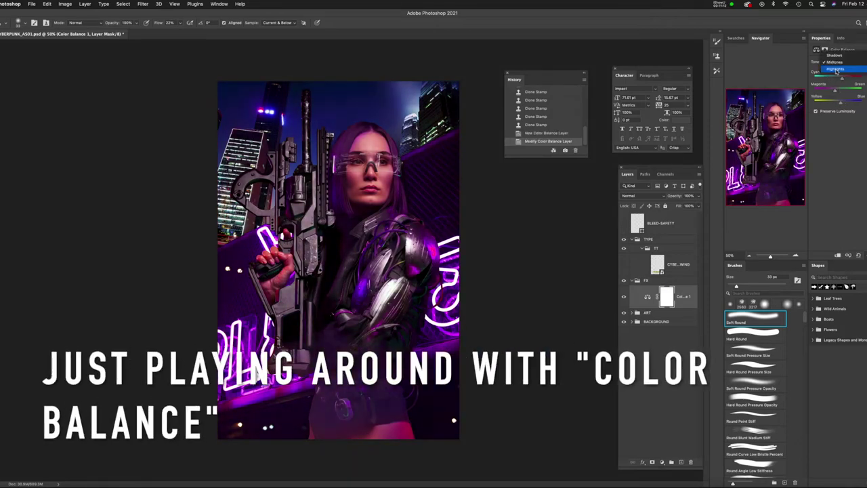
Compare the poster with and without the Color Balance adjustment, then leave the adjustment hidden.
{"action": "left_click", "coordinate": [624, 296]}
{"action": "left_click", "coordinate": [624, 297]}
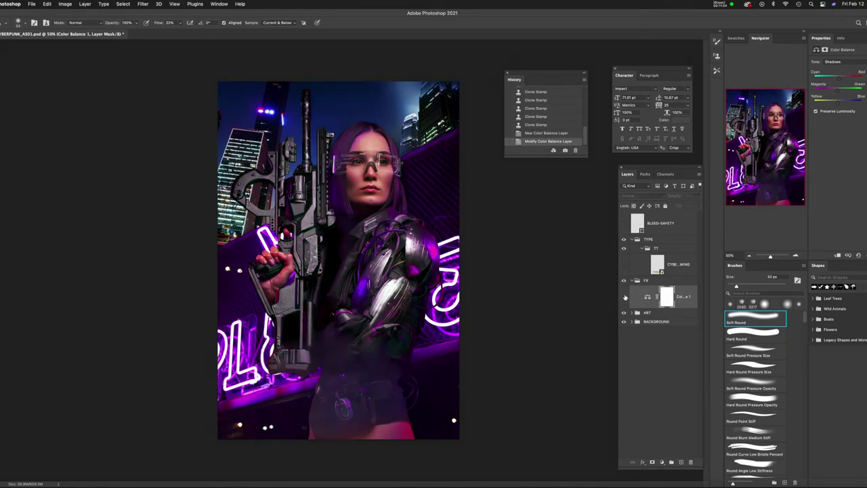
{"action": "left_click", "coordinate": [623, 298]}
{"action": "left_click", "coordinate": [625, 298]}
{"action": "left_click", "coordinate": [624, 298]}
{"action": "left_click", "coordinate": [624, 298]}
{"action": "left_click", "coordinate": [625, 298]}
Add a Hue/Saturation adjustment beneath the neon group in BACKGROUND and shift its hue until the city and sky turn purple.
{"action": "left_click", "coordinate": [634, 323]}
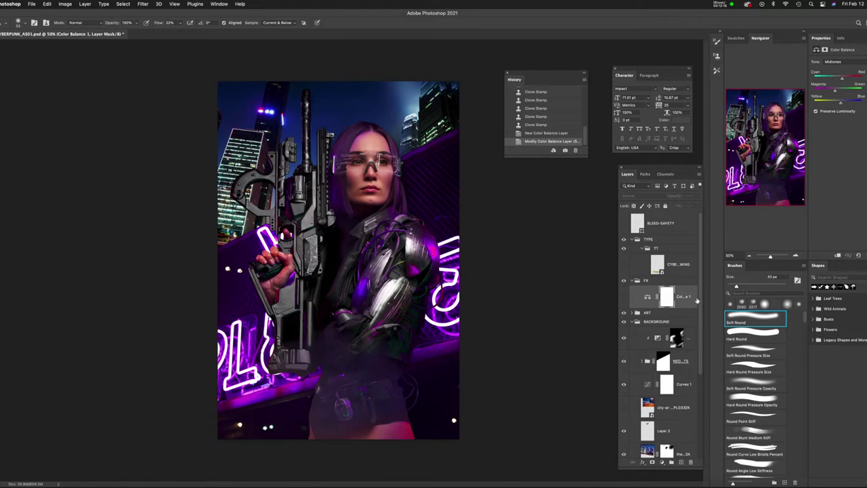
{"action": "left_click", "coordinate": [657, 337]}
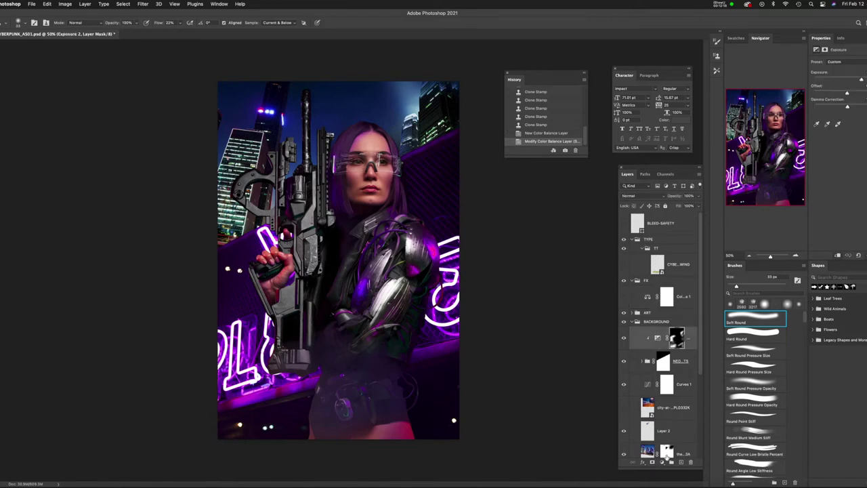
{"action": "left_click", "coordinate": [663, 461]}
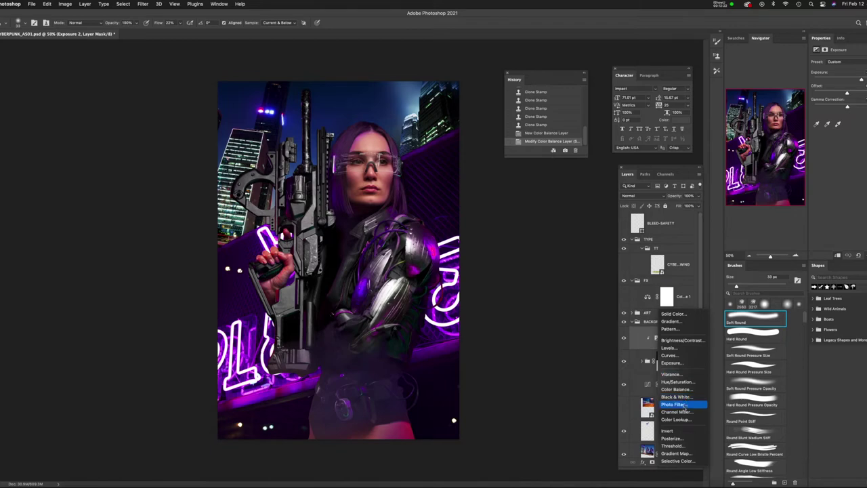
{"action": "left_click", "coordinate": [675, 381]}
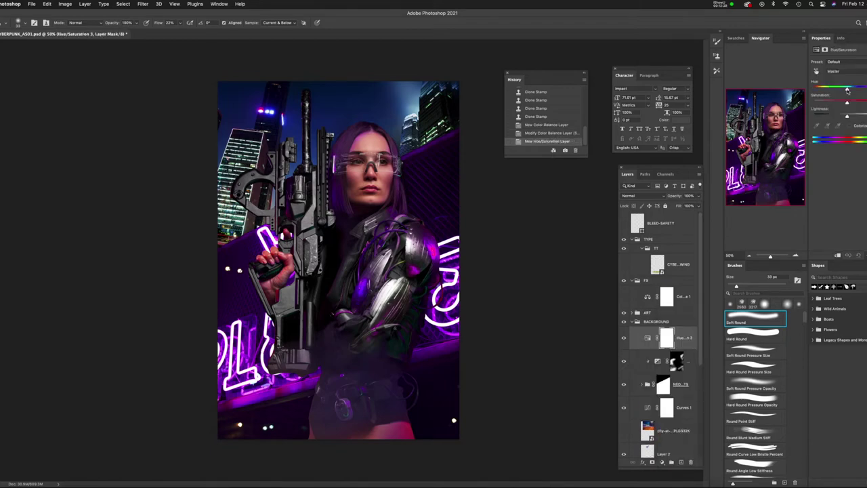
{"action": "left_click_drag", "start_coordinate": [836, 91], "coordinate": [840, 91]}
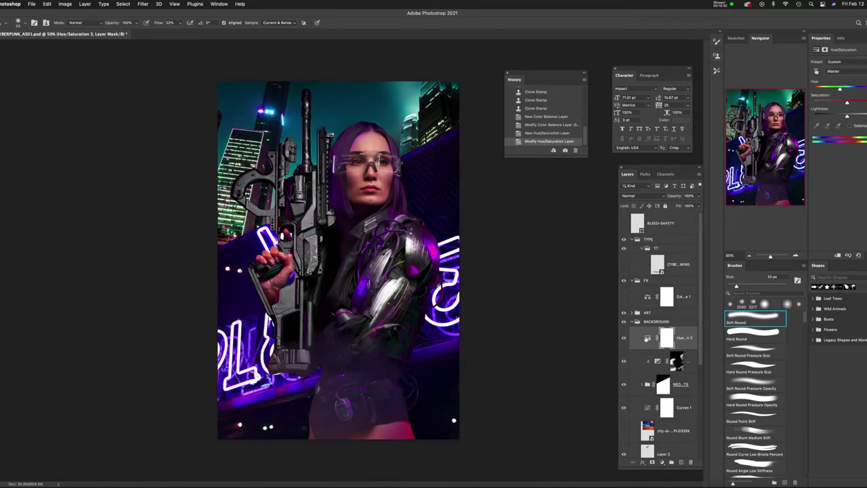
{"action": "left_click_drag", "start_coordinate": [643, 339], "coordinate": [651, 396]}
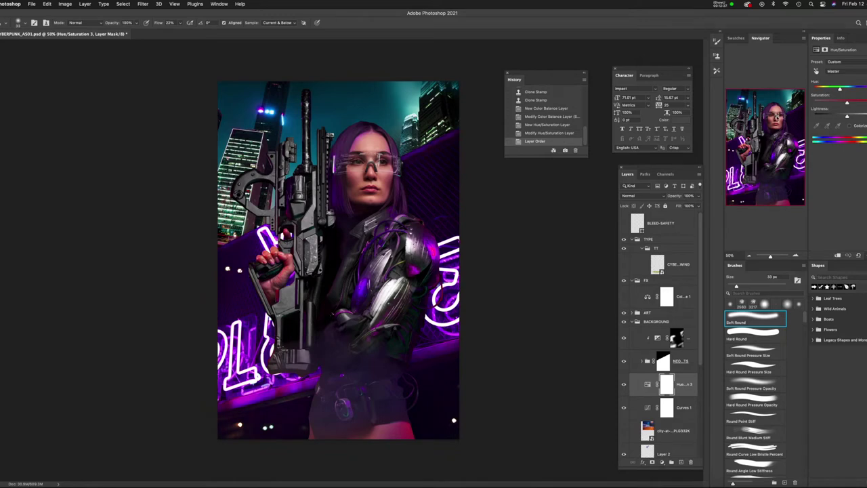
{"action": "left_click_drag", "start_coordinate": [840, 90], "coordinate": [865, 93]}
Duplicate the city layers from Layer 2 down to the lowest shown city image and convert the copies into one smart object.
{"action": "scroll", "coordinate": [677, 332], "scroll_direction": "down", "scroll_amount": 3}
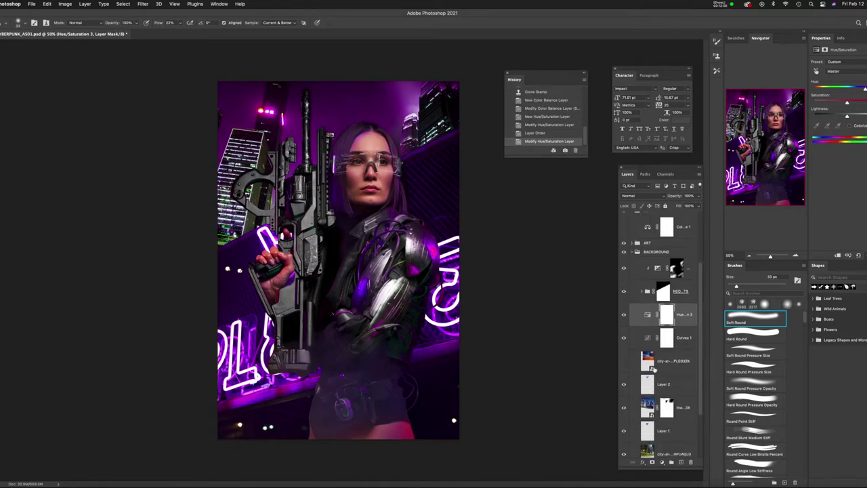
{"action": "left_click", "coordinate": [651, 365]}
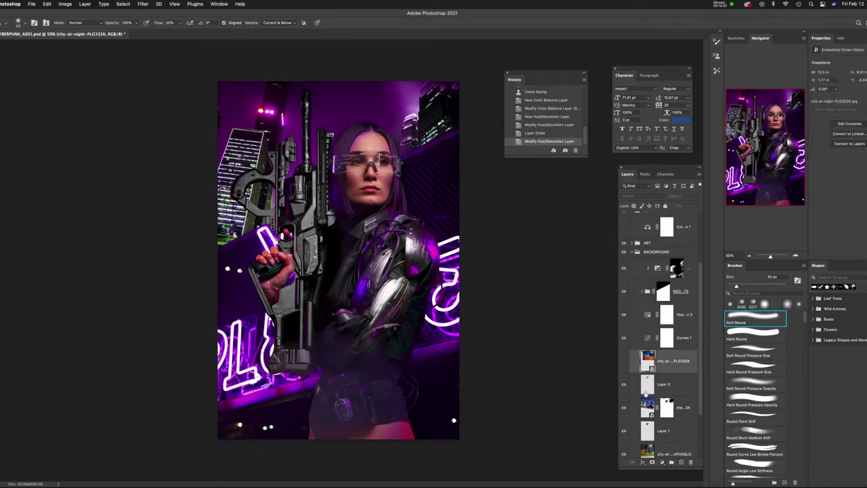
{"action": "scroll", "coordinate": [651, 377], "scroll_direction": "down", "scroll_amount": 3}
{"action": "left_click", "coordinate": [664, 386], "text": "shift"}
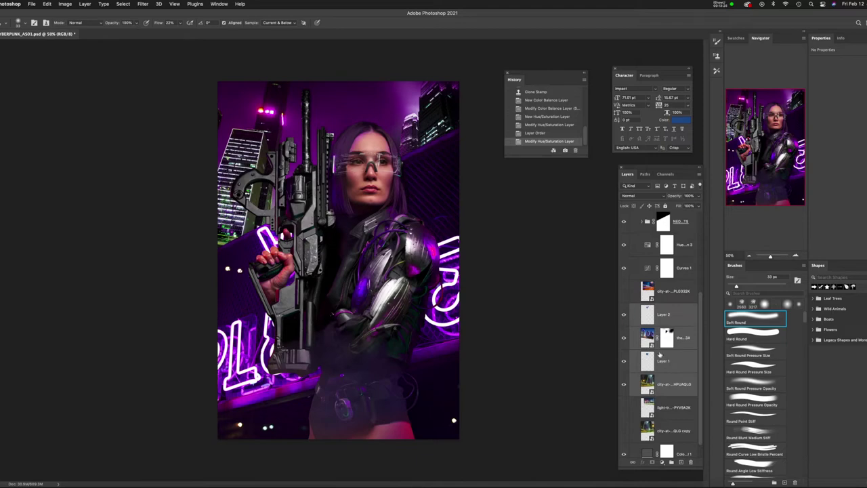
{"action": "key", "text": "ctrl+j"}
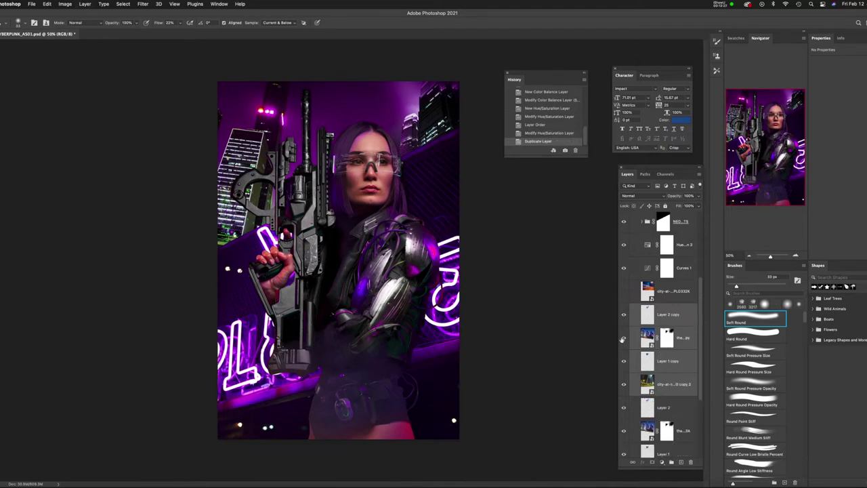
{"action": "right_click", "coordinate": [671, 366]}
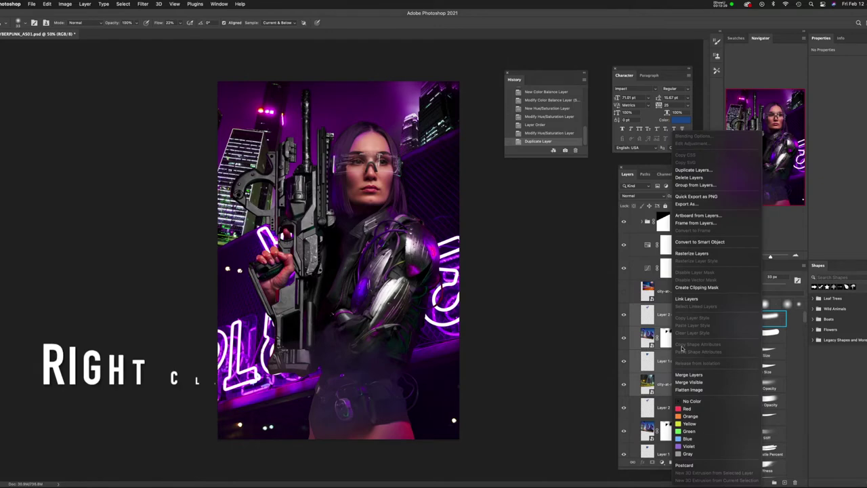
{"action": "left_click", "coordinate": [716, 242]}
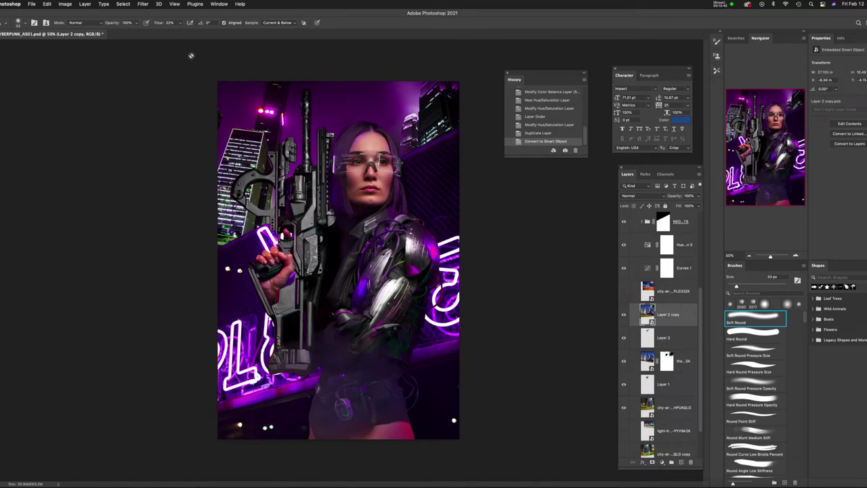
Apply a Gaussian Blur with a radius of 8.7 pixels to the combined city smart object, Layer 2 copy.
{"action": "left_click", "coordinate": [144, 4]}
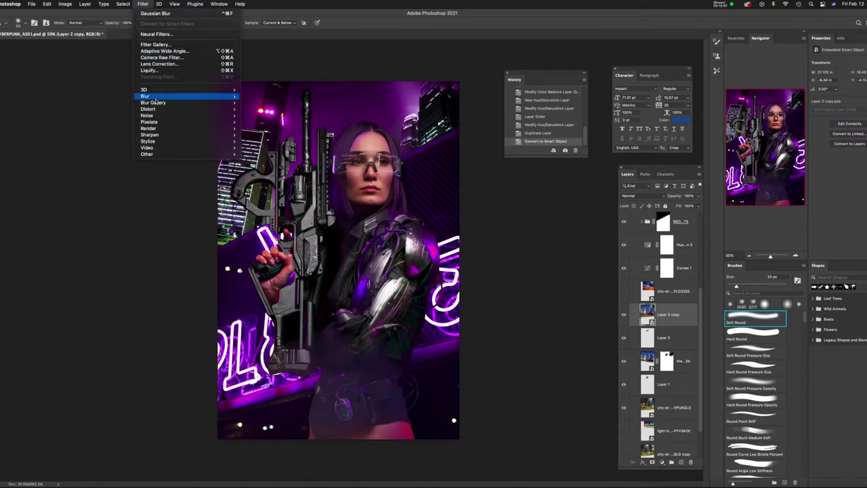
{"action": "mouse_move", "coordinate": [166, 98]}
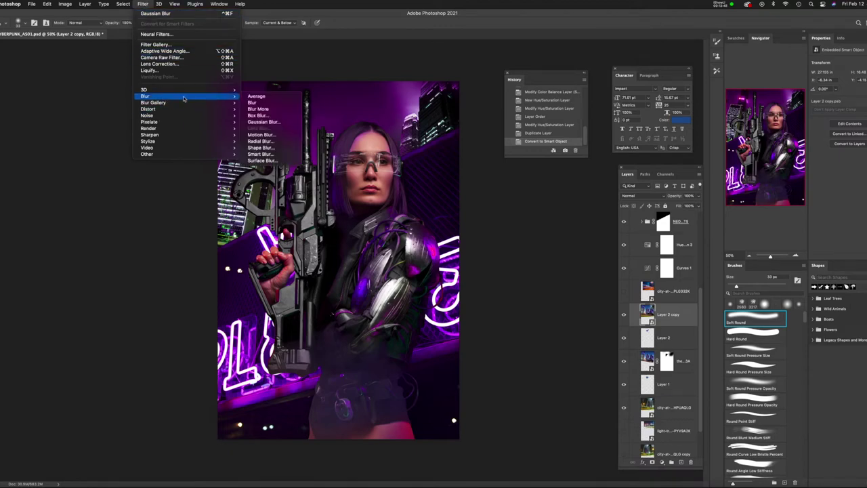
{"action": "left_click", "coordinate": [264, 122]}
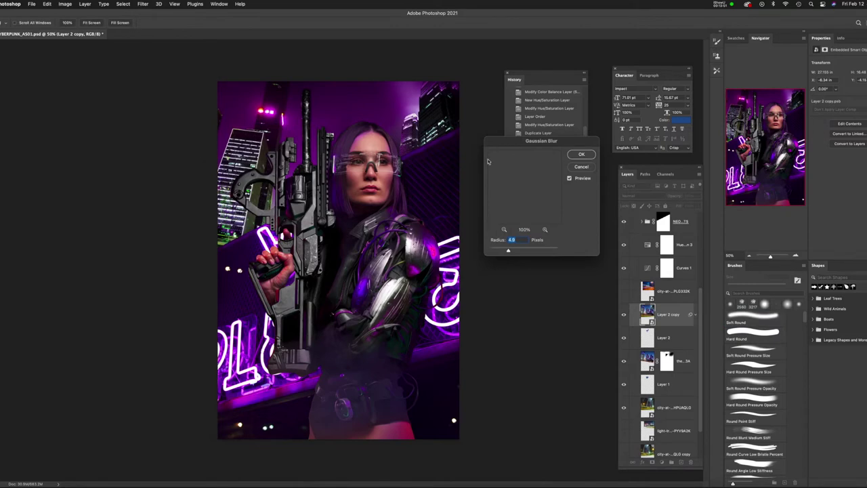
{"action": "left_click_drag", "start_coordinate": [508, 251], "coordinate": [514, 252]}
{"action": "left_click", "coordinate": [584, 155]}
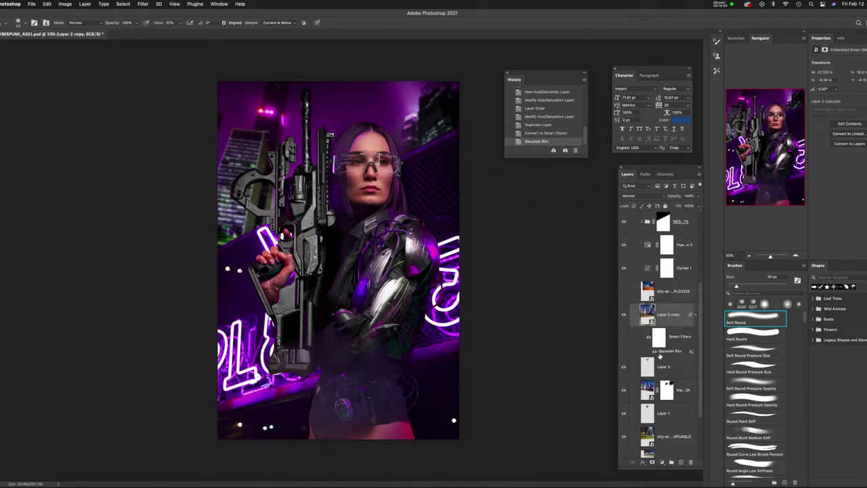
{"action": "double_click", "coordinate": [667, 352]}
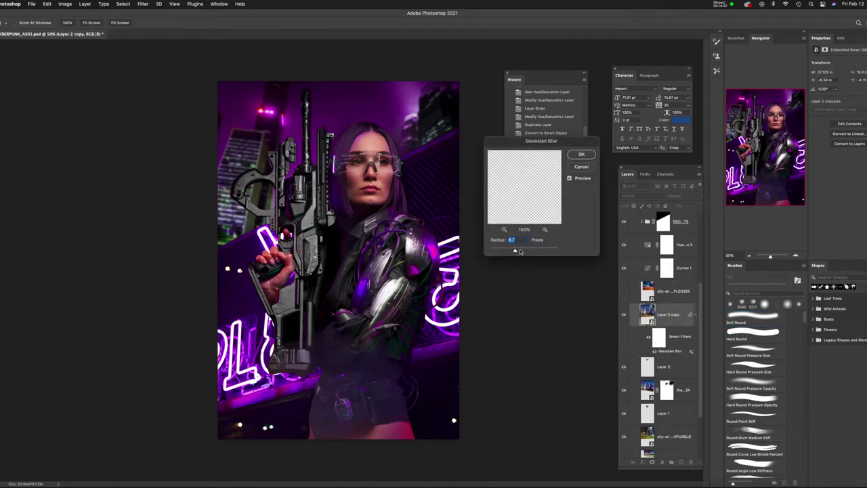
{"action": "left_click", "coordinate": [580, 155]}
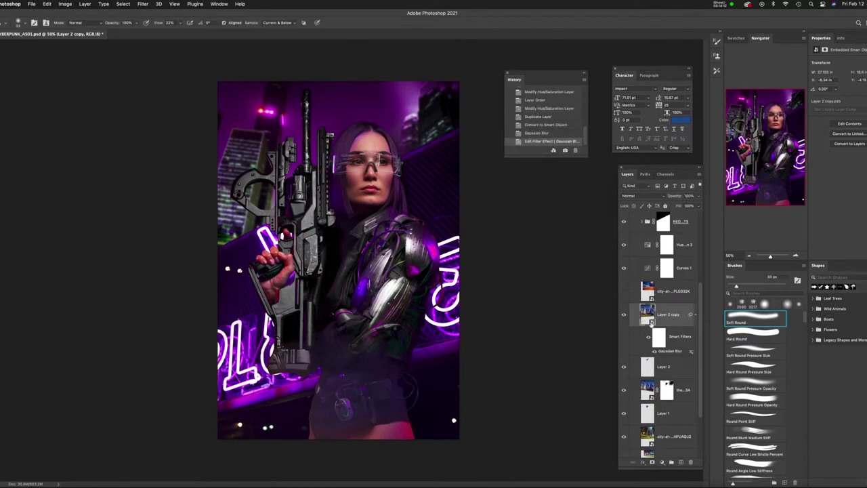
Apply a lighter Gaussian Blur to the neon-light copy inside the neon group.
{"action": "scroll", "coordinate": [700, 342], "scroll_direction": "up", "scroll_amount": 2}
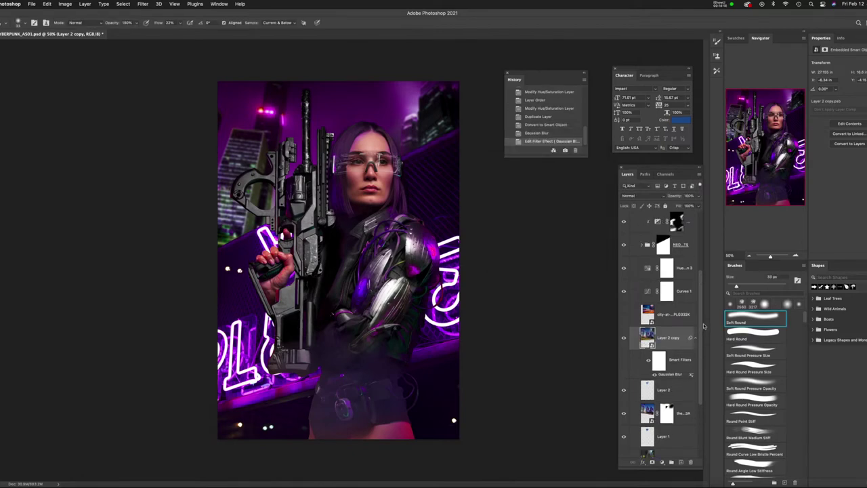
{"action": "scroll", "coordinate": [704, 316], "scroll_direction": "up", "scroll_amount": 1}
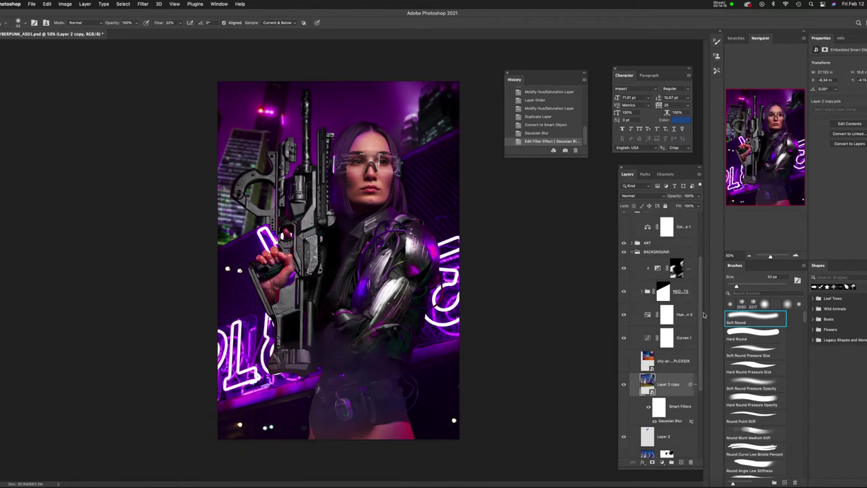
{"action": "left_click", "coordinate": [655, 318]}
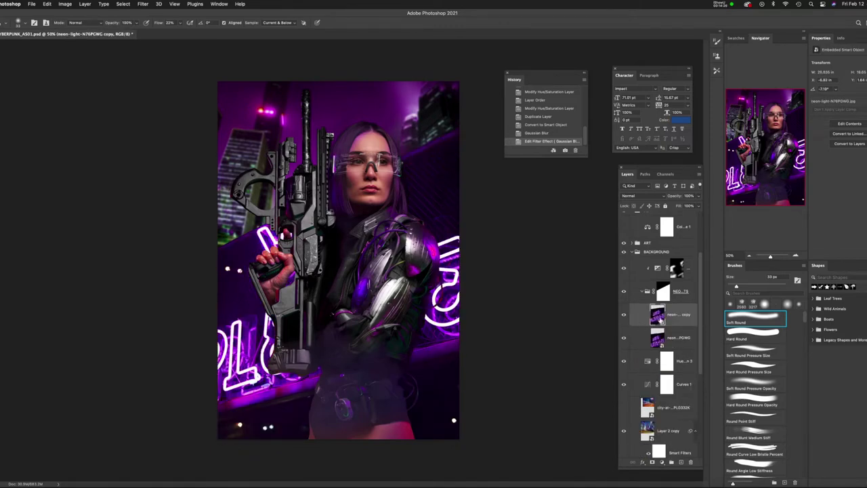
{"action": "left_click", "coordinate": [147, 4]}
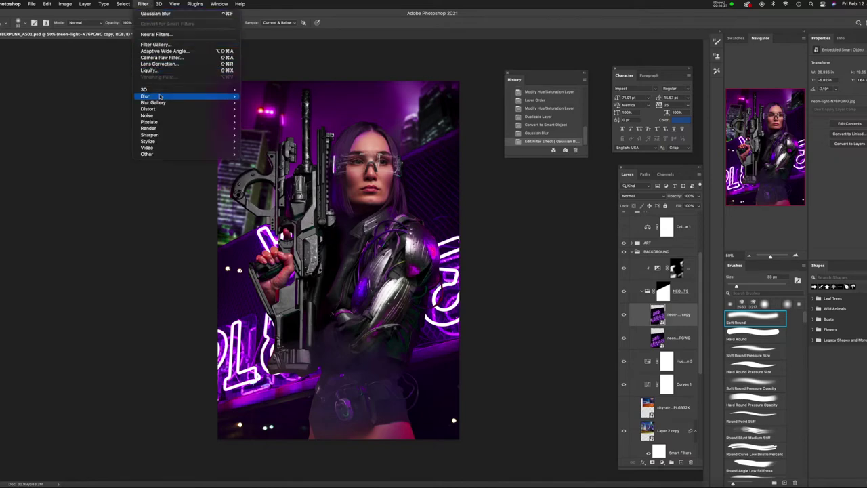
{"action": "mouse_move", "coordinate": [161, 97]}
{"action": "left_click", "coordinate": [274, 123]}
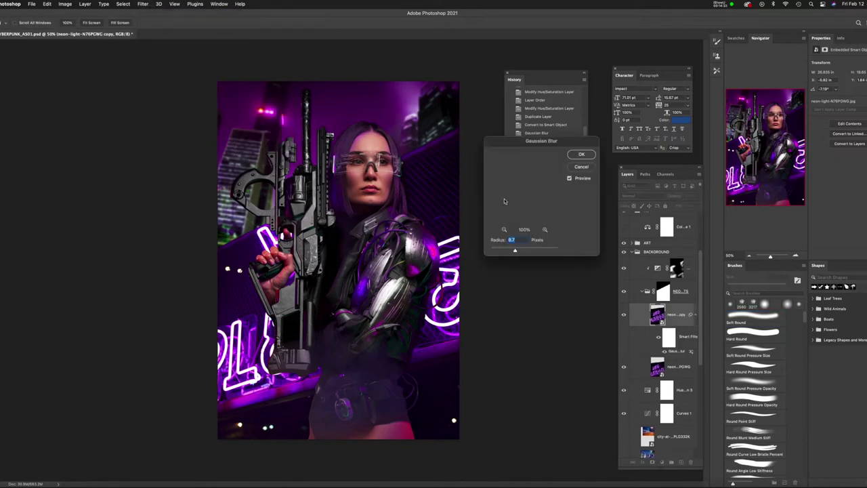
{"action": "left_click_drag", "start_coordinate": [511, 253], "coordinate": [509, 253]}
{"action": "left_click", "coordinate": [581, 155]}
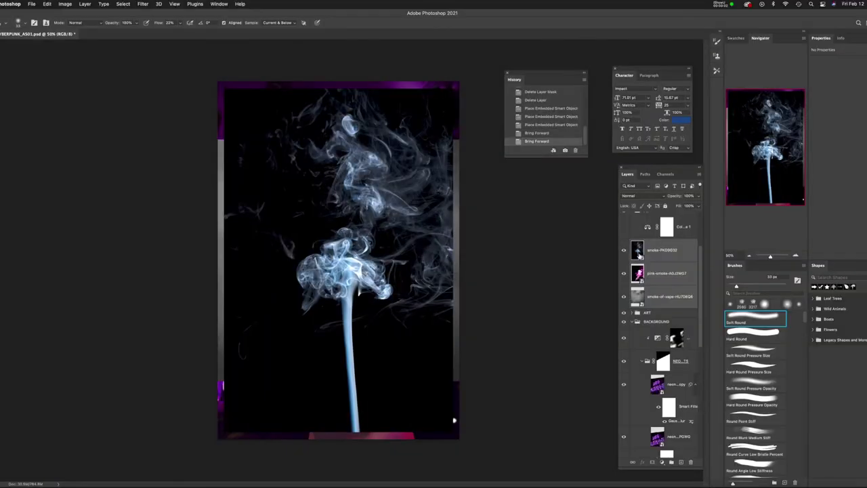
Examine the placed blue smoke, pink smoke and vape smoke images individually by hiding and showing their layers.
{"action": "left_click", "coordinate": [645, 257]}
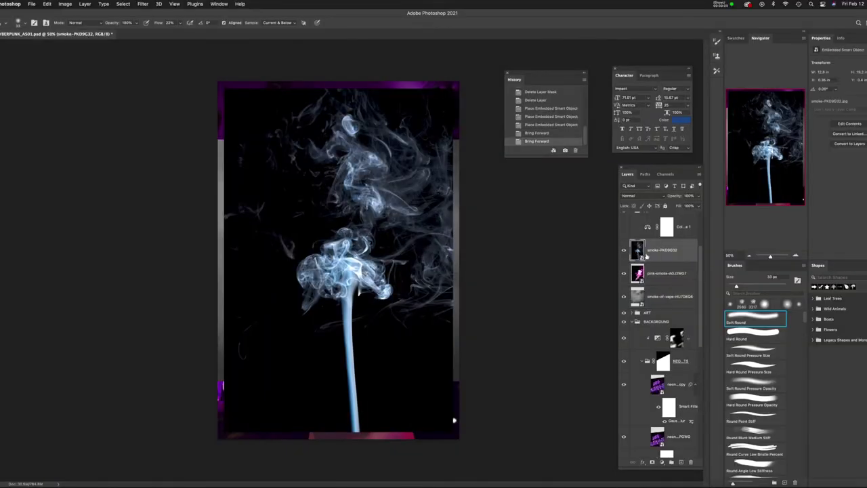
{"action": "left_click", "coordinate": [624, 251]}
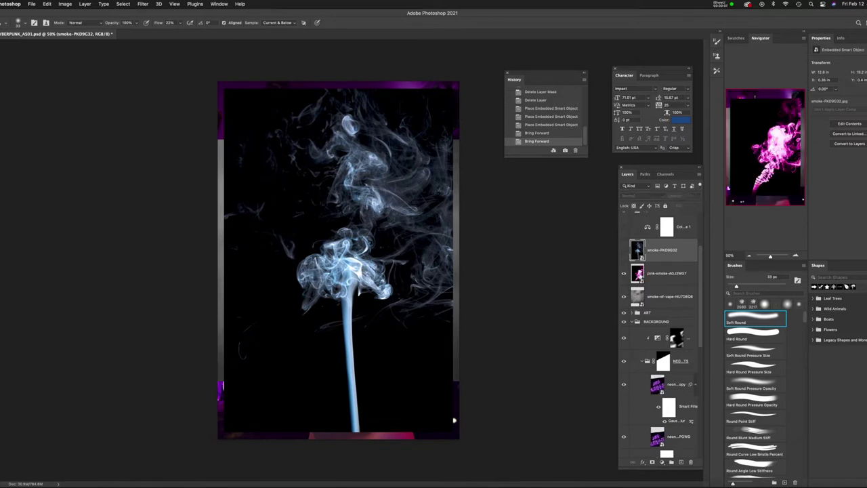
{"action": "left_click", "coordinate": [641, 274]}
{"action": "left_click", "coordinate": [624, 274]}
{"action": "left_click", "coordinate": [624, 274]}
{"action": "left_click", "coordinate": [624, 274]}
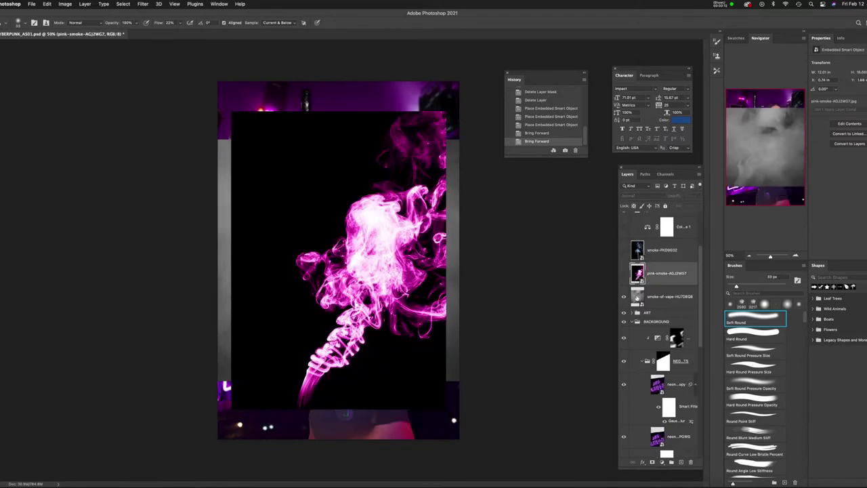
{"action": "left_click", "coordinate": [636, 297]}
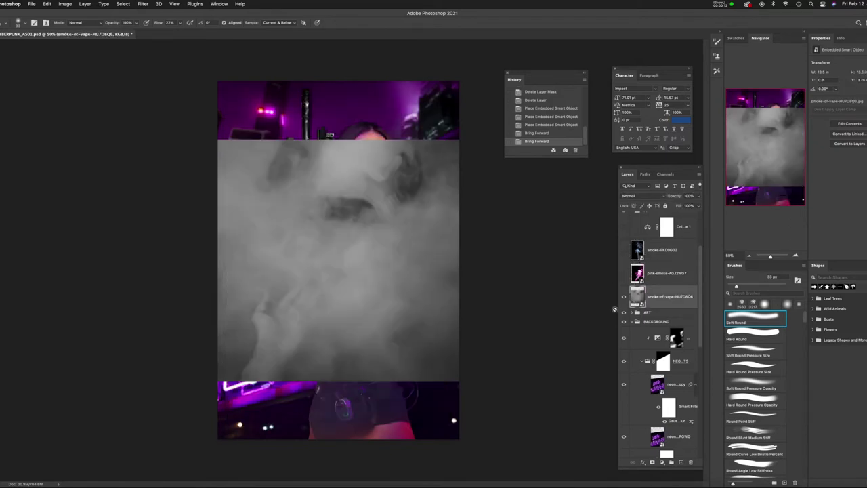
{"action": "left_click", "coordinate": [624, 274]}
{"action": "left_click", "coordinate": [624, 250]}
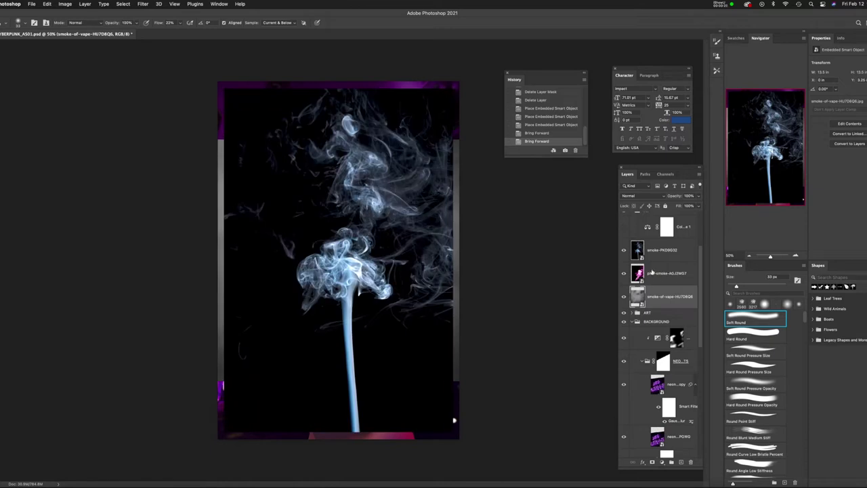
Place the smoke-of-vape layer between the neon group and Hue/Saturation adjustment, then move it up and enlarge it to cover the sky.
{"action": "left_click_drag", "start_coordinate": [623, 251], "coordinate": [643, 315]}
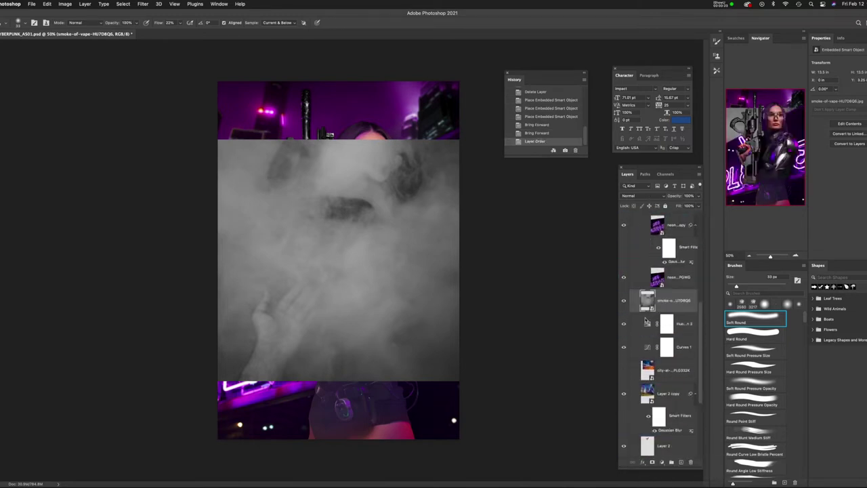
{"action": "key", "text": "v"}
{"action": "left_click_drag", "start_coordinate": [400, 263], "coordinate": [399, 198]}
{"action": "key", "text": "ctrl+t"}
{"action": "key", "text": "Return"}
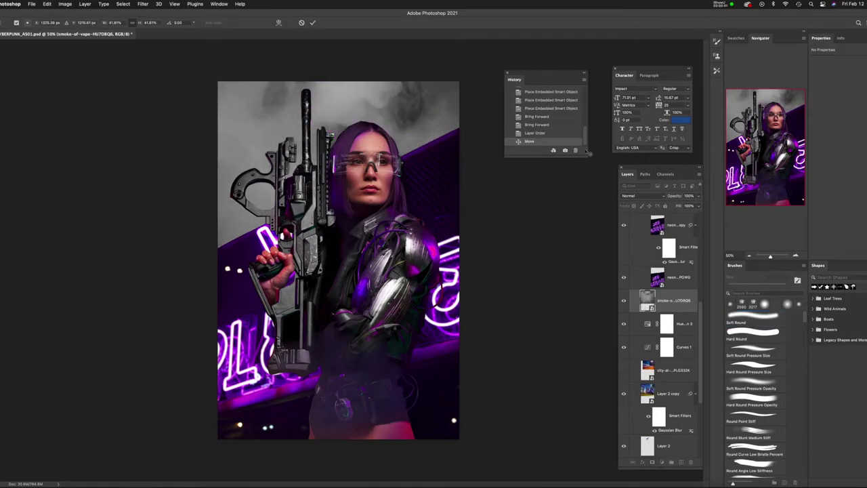
Set the vape smoke layer's blend mode to Overlay, lower its opacity to less than half and check its effect.
{"action": "left_click", "coordinate": [640, 195]}
{"action": "left_click", "coordinate": [633, 289]}
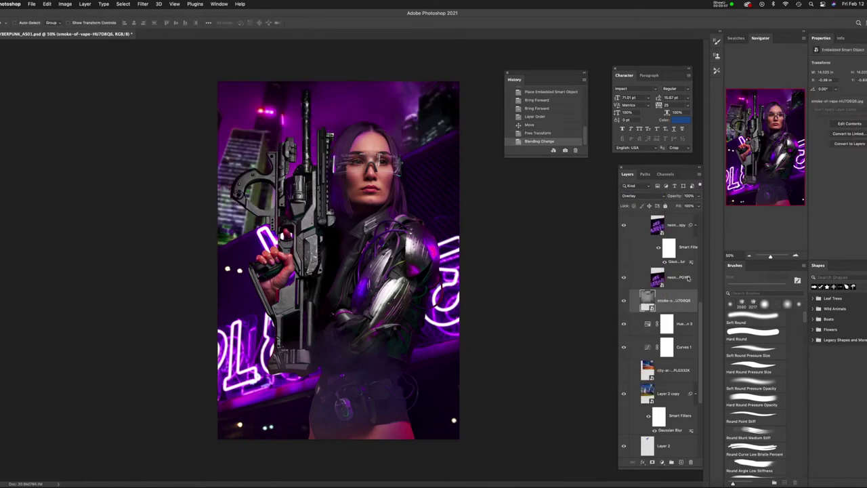
{"action": "left_click", "coordinate": [697, 197]}
{"action": "left_click_drag", "start_coordinate": [698, 200], "coordinate": [680, 206]}
{"action": "left_click", "coordinate": [655, 258]}
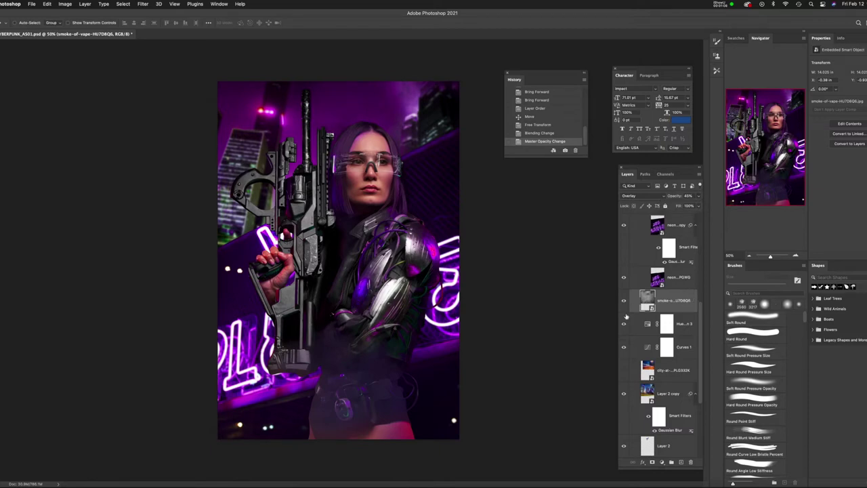
{"action": "left_click", "coordinate": [623, 303]}
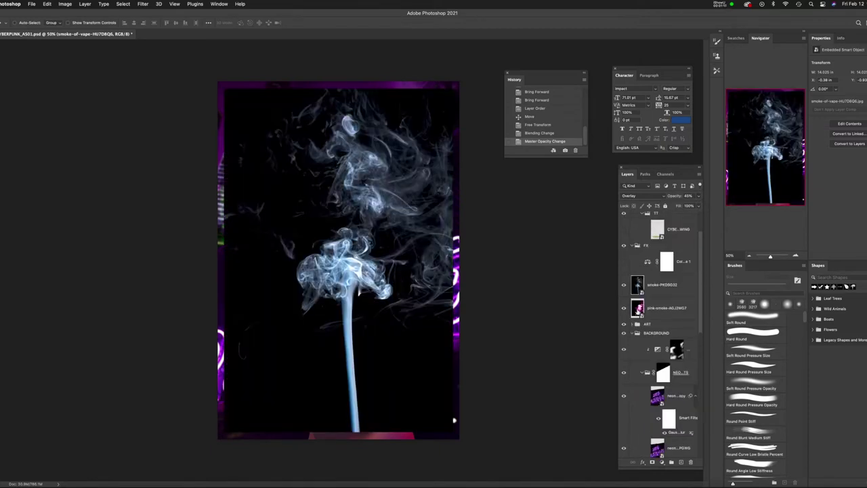
Move the pink smoke and blue smoke layers into the ART group, above the soldier's adjustments, with the blue smoke on top.
{"action": "left_click", "coordinate": [636, 325]}
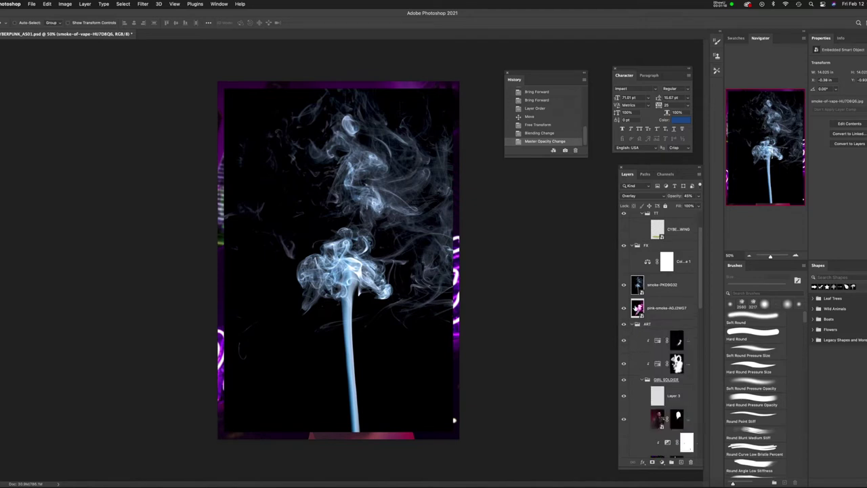
{"action": "left_click_drag", "start_coordinate": [644, 308], "coordinate": [672, 336]}
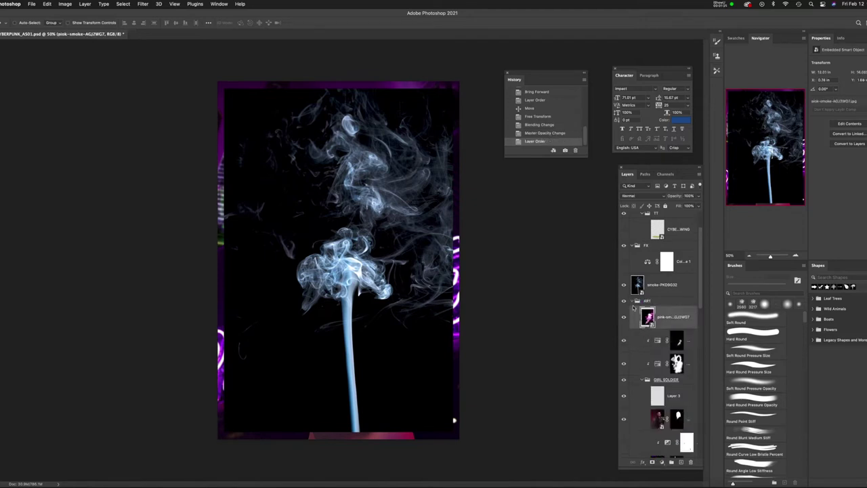
{"action": "left_click_drag", "start_coordinate": [640, 284], "coordinate": [628, 305]}
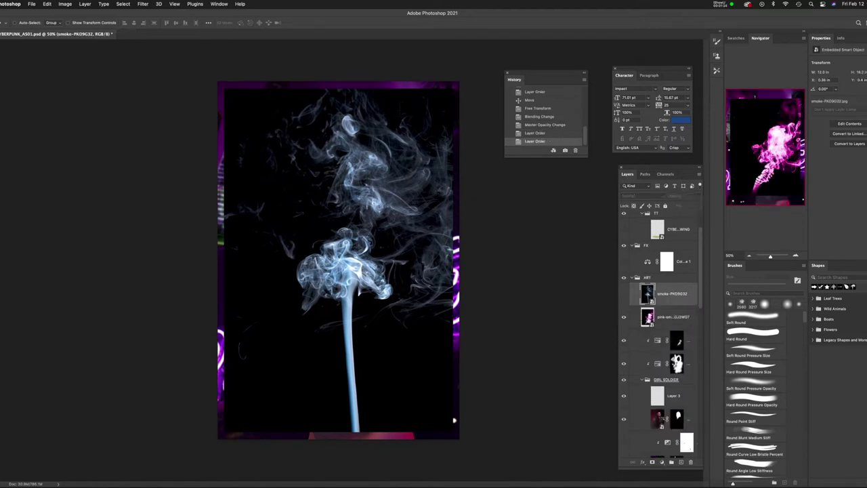
Set the pink smoke layer's blend mode to Lighten, then enlarge and reposition it over the soldier's lower body.
{"action": "left_click", "coordinate": [670, 316]}
{"action": "left_click", "coordinate": [637, 195]}
{"action": "left_click", "coordinate": [638, 251]}
{"action": "key", "text": "ctrl+t"}
{"action": "key", "text": "Return"}
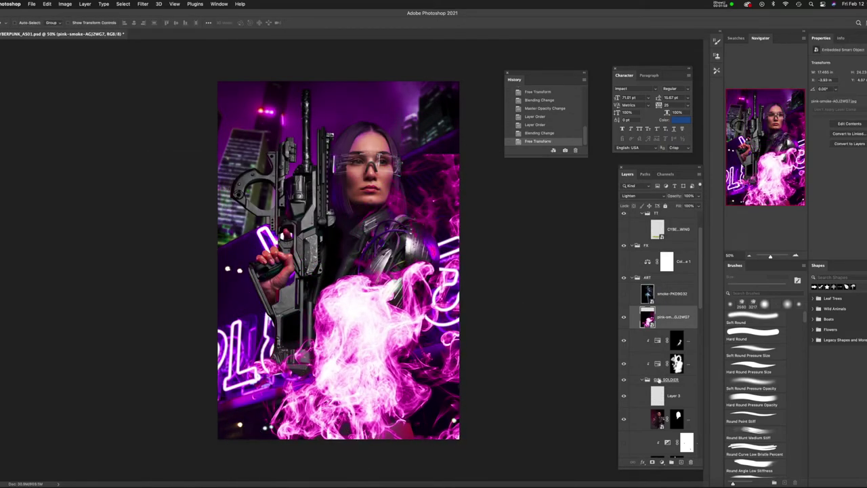
Try hiding the pink smoke with an inverted layer mask and faintly painting it back around the soldier with a large low-flow brush.
{"action": "left_click", "coordinate": [653, 463]}
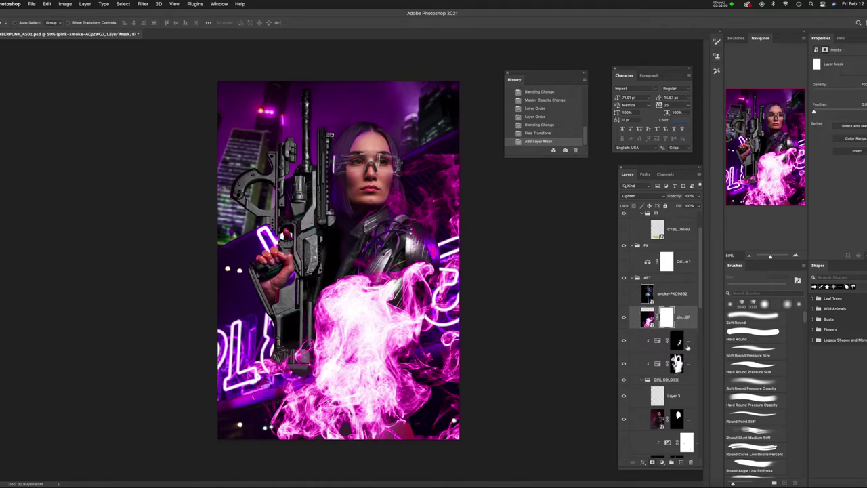
{"action": "key", "text": "super+i"}
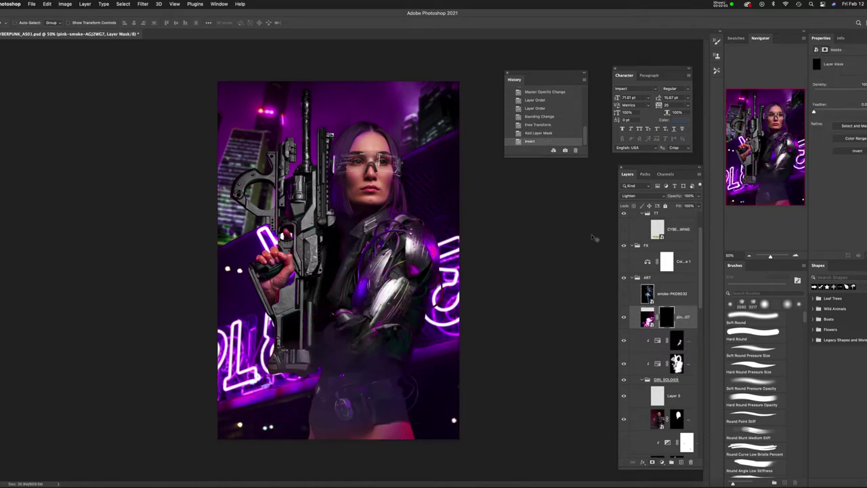
{"action": "key", "text": "b"}
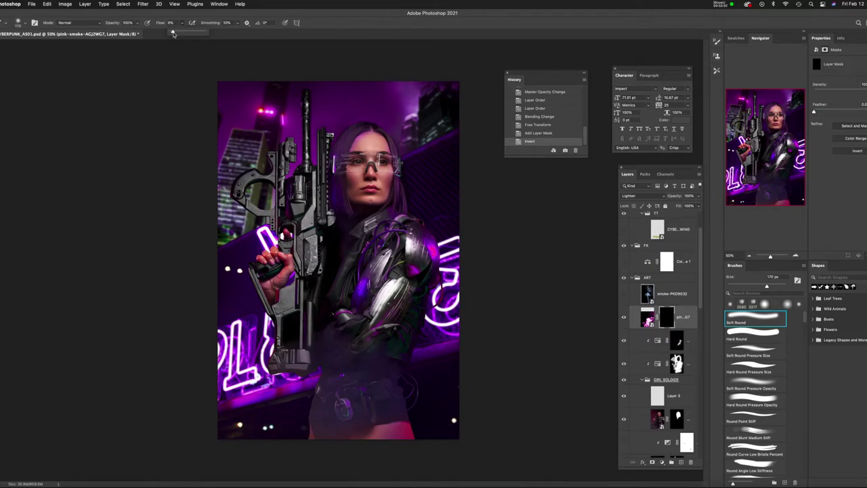
{"action": "key", "text": "bracketright"}
{"action": "key", "text": "bracketright"}
{"action": "key", "text": "bracketright"}
{"action": "key", "text": "bracketright"}
{"action": "key", "text": "bracketright"}
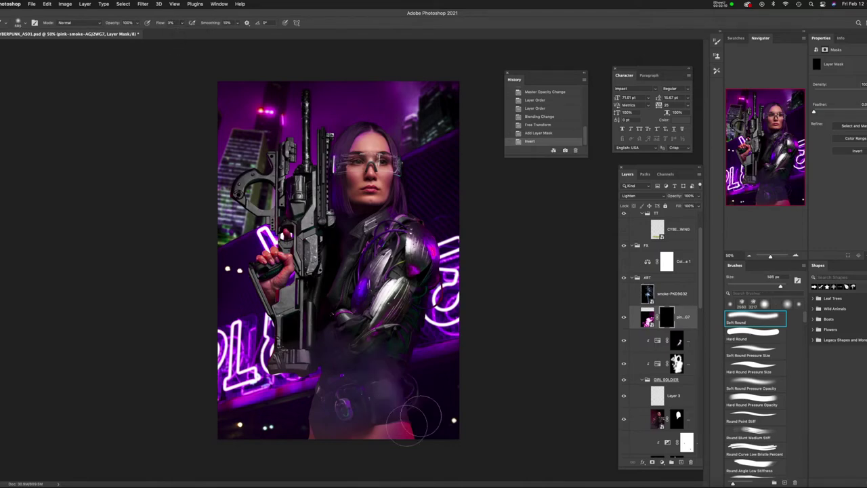
{"action": "left_click_drag", "start_coordinate": [416, 406], "coordinate": [352, 338]}
{"action": "left_click_drag", "start_coordinate": [424, 233], "coordinate": [406, 326]}
{"action": "mouse_move", "coordinate": [467, 288]}
{"action": "left_mouse_down"}
{"action": "mouse_move", "coordinate": [365, 326]}
{"action": "mouse_move", "coordinate": [379, 304]}
{"action": "left_mouse_up"}
Hide the pink smoke, show the blue smoke and set the blue smoke layer's blend mode to Screen.
{"action": "left_click", "coordinate": [624, 316]}
{"action": "left_click", "coordinate": [624, 294]}
{"action": "left_click", "coordinate": [644, 301]}
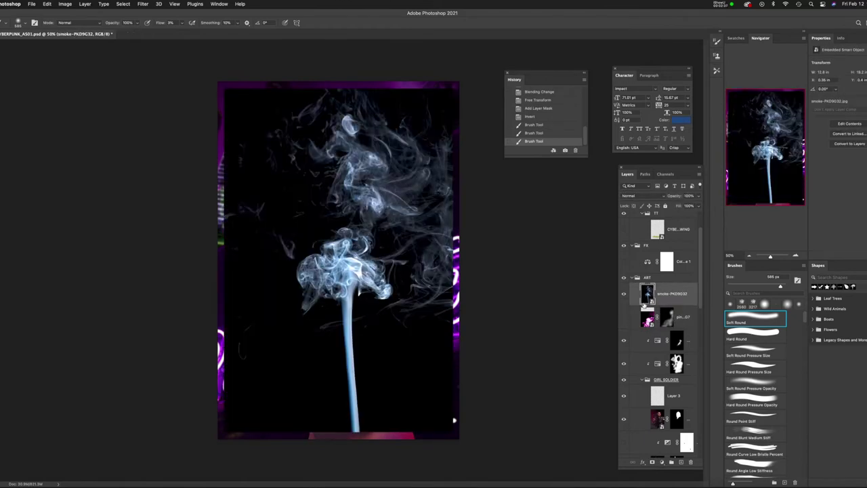
{"action": "left_click", "coordinate": [636, 196]}
{"action": "left_click", "coordinate": [633, 261]}
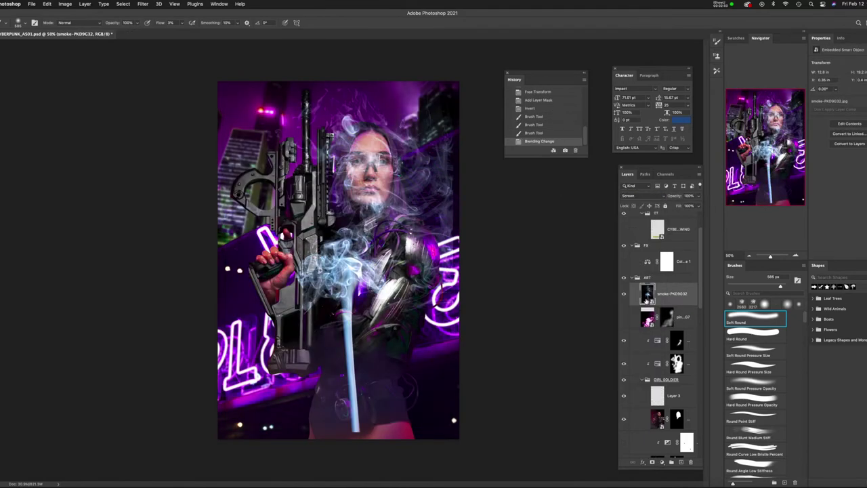
Apply a Gaussian Blur of about 13.4 pixels to the blue smoke and move it down to the poster's lower right.
{"action": "left_click", "coordinate": [143, 4]}
{"action": "mouse_move", "coordinate": [145, 96]}
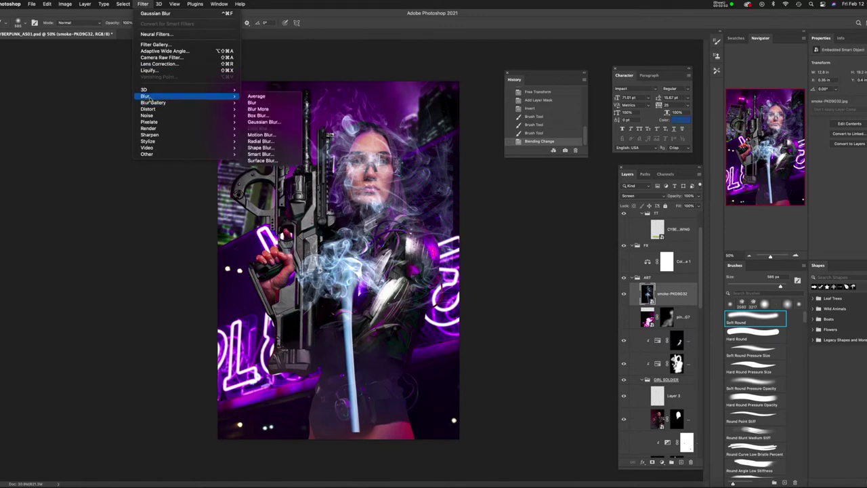
{"action": "left_click", "coordinate": [262, 122]}
{"action": "left_click_drag", "start_coordinate": [512, 253], "coordinate": [522, 252]}
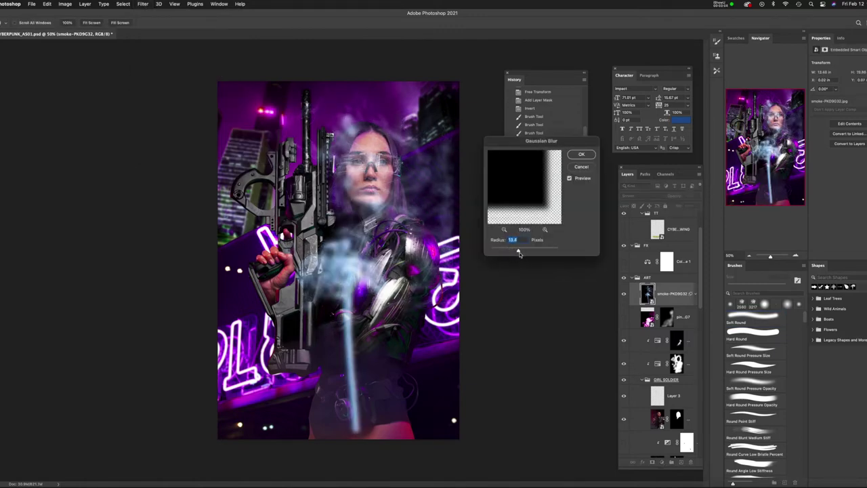
{"action": "left_click", "coordinate": [581, 154]}
{"action": "key", "text": "b"}
{"action": "key", "text": "v"}
{"action": "left_click_drag", "start_coordinate": [403, 247], "coordinate": [461, 379]}
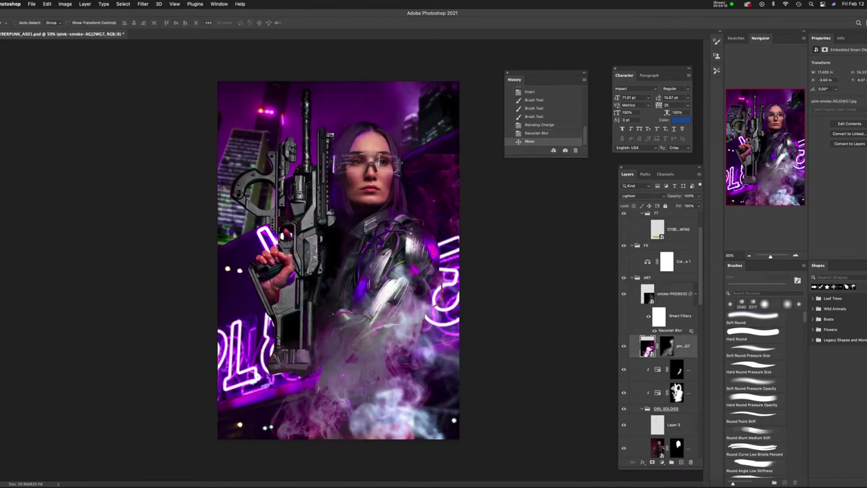
Reapply the last Gaussian Blur to the pink smoke layer and delete its layer mask.
{"action": "left_click", "coordinate": [143, 3]}
{"action": "left_click", "coordinate": [159, 15]}
{"action": "right_click", "coordinate": [666, 345]}
{"action": "left_click", "coordinate": [684, 360]}
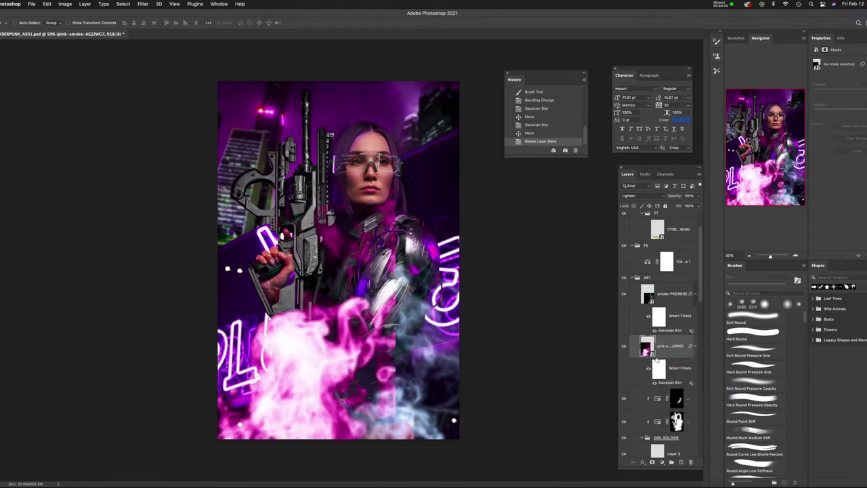
Move the pink smoke toward the poster's lower left, then mask out its hard edges and brightest areas with a large soft brush.
{"action": "left_click_drag", "start_coordinate": [496, 371], "coordinate": [381, 370]}
{"action": "key", "text": "0"}
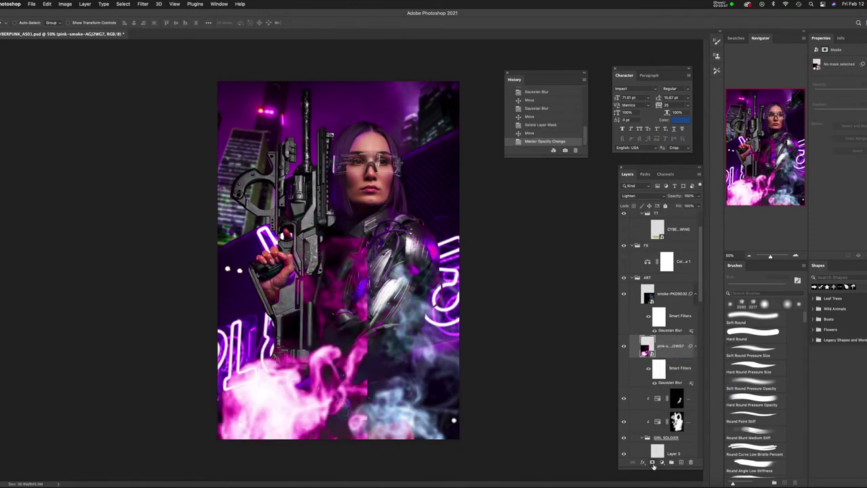
{"action": "left_click", "coordinate": [662, 461]}
{"action": "key", "text": "b"}
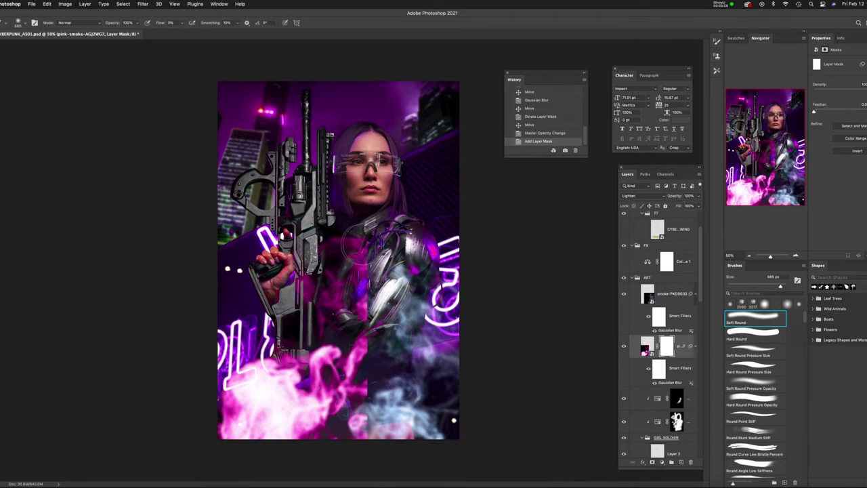
{"action": "left_click_drag", "start_coordinate": [345, 230], "coordinate": [366, 271]}
{"action": "left_click_drag", "start_coordinate": [352, 338], "coordinate": [270, 406]}
{"action": "left_click_drag", "start_coordinate": [231, 380], "coordinate": [332, 434]}
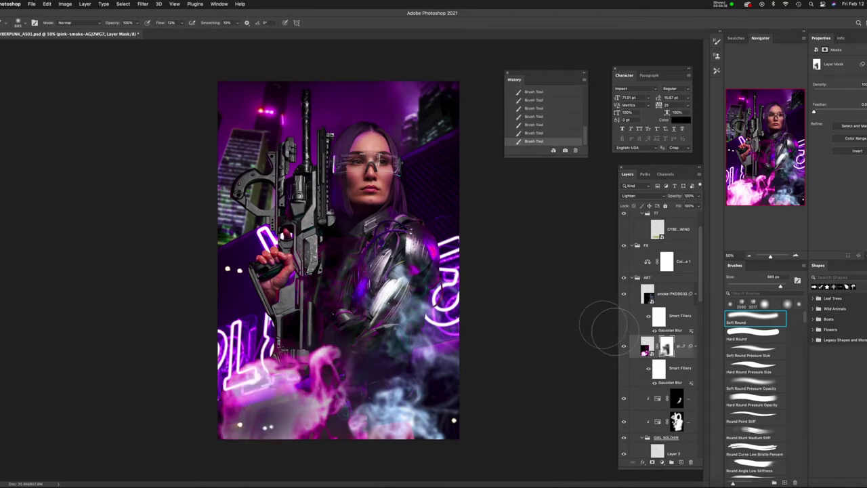
{"action": "left_click", "coordinate": [653, 312]}
{"action": "left_click", "coordinate": [654, 316]}
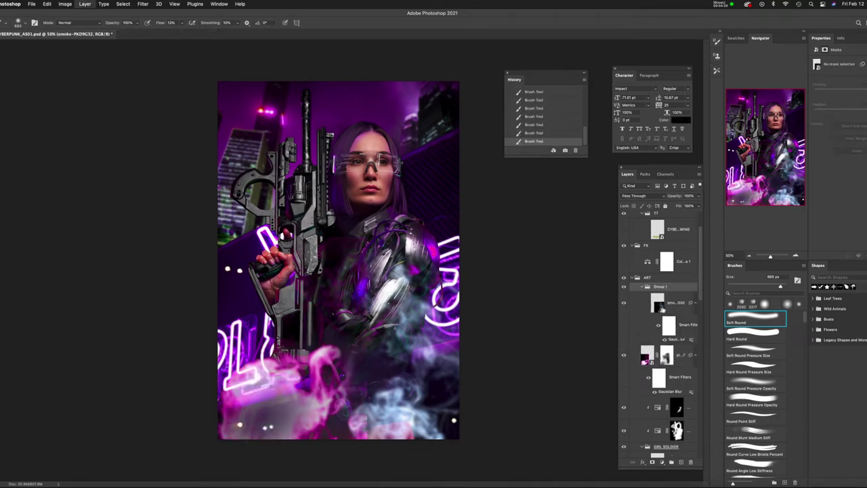
{"action": "key", "text": "ctrl+z"}
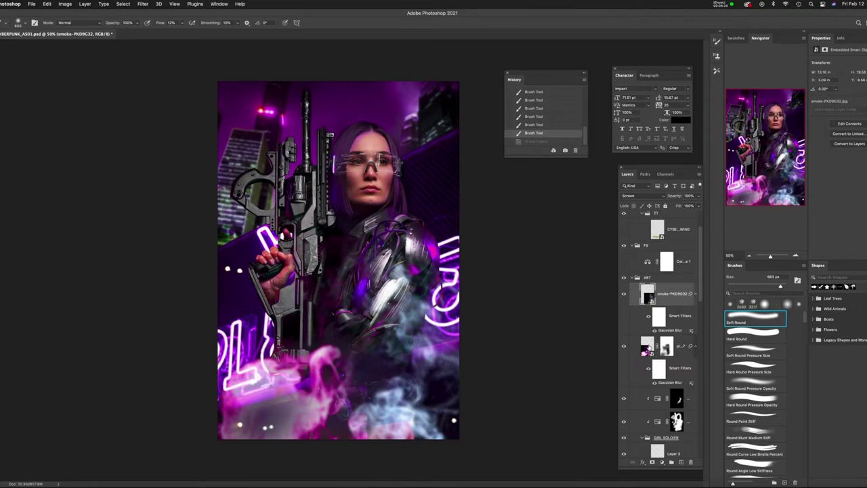
Group the blue and pink smoke layers and paint on a new group mask to fade the smoke across the poster's lower part.
{"action": "left_click", "coordinate": [645, 351]}
{"action": "key", "text": "ctrl+g"}
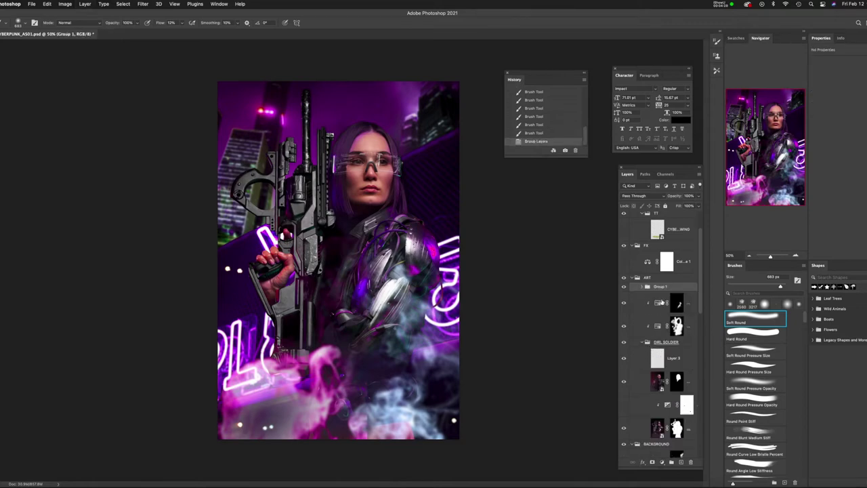
{"action": "left_click", "coordinate": [653, 462]}
{"action": "mouse_move", "coordinate": [362, 369]}
{"action": "left_mouse_down"}
{"action": "mouse_move", "coordinate": [352, 359]}
{"action": "mouse_move", "coordinate": [298, 356]}
{"action": "mouse_move", "coordinate": [318, 440]}
{"action": "mouse_move", "coordinate": [406, 460]}
{"action": "mouse_move", "coordinate": [406, 406]}
{"action": "mouse_move", "coordinate": [194, 393]}
{"action": "left_mouse_up"}
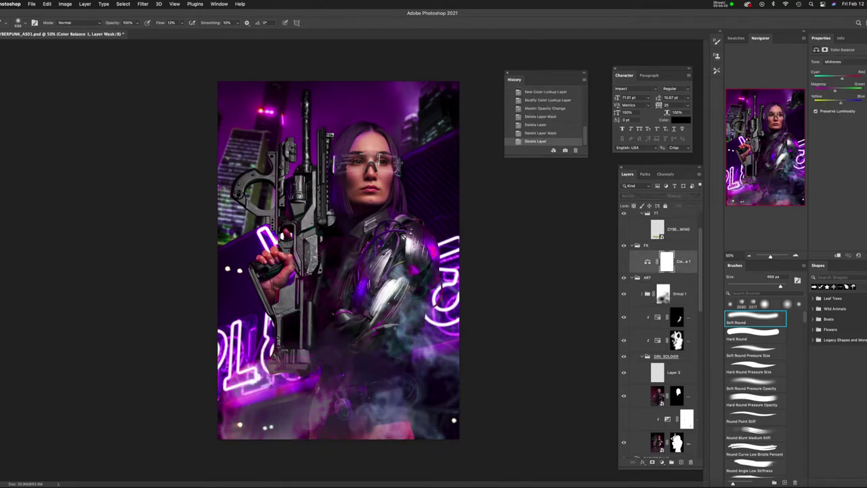
Try painting smoke with Smoke Brush 19 on a new layer above the blurred Layer 2 copy in the background.
{"action": "scroll", "coordinate": [701, 289], "scroll_direction": "down", "scroll_amount": 2}
{"action": "scroll", "coordinate": [701, 289], "scroll_direction": "down", "scroll_amount": 5}
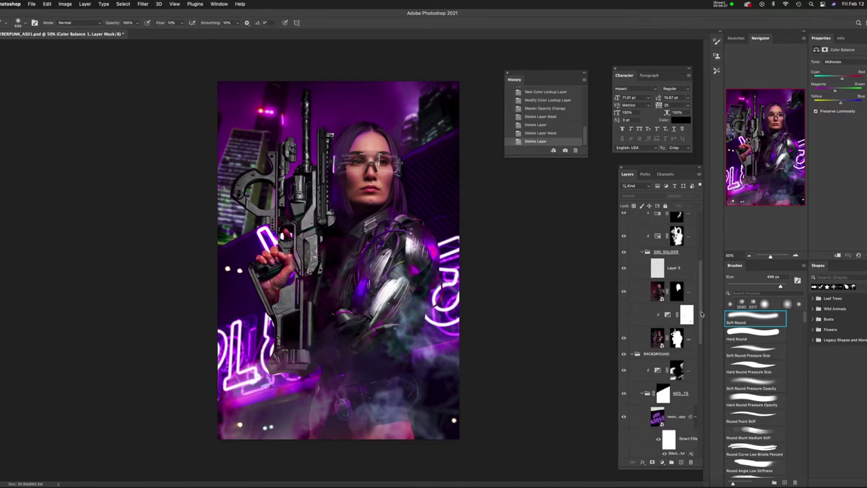
{"action": "scroll", "coordinate": [698, 345], "scroll_direction": "down", "scroll_amount": 8}
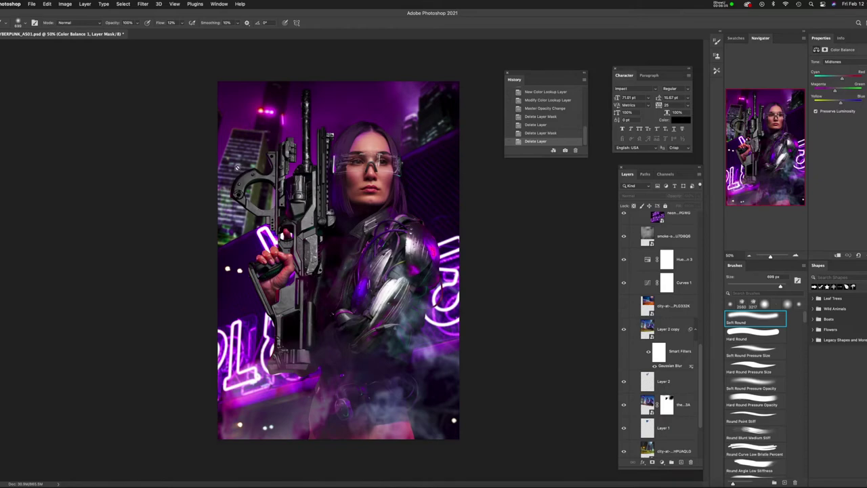
{"action": "left_click_drag", "start_coordinate": [805, 318], "coordinate": [803, 483]}
{"action": "left_click", "coordinate": [762, 454]}
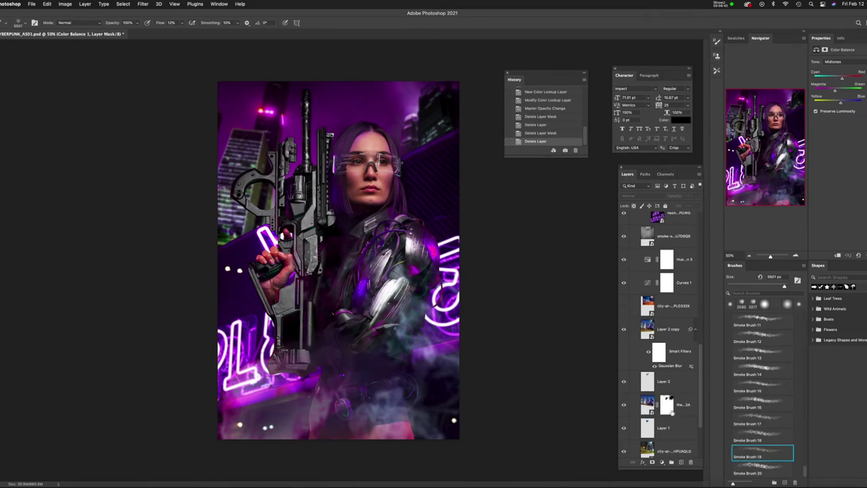
{"action": "left_click", "coordinate": [647, 336]}
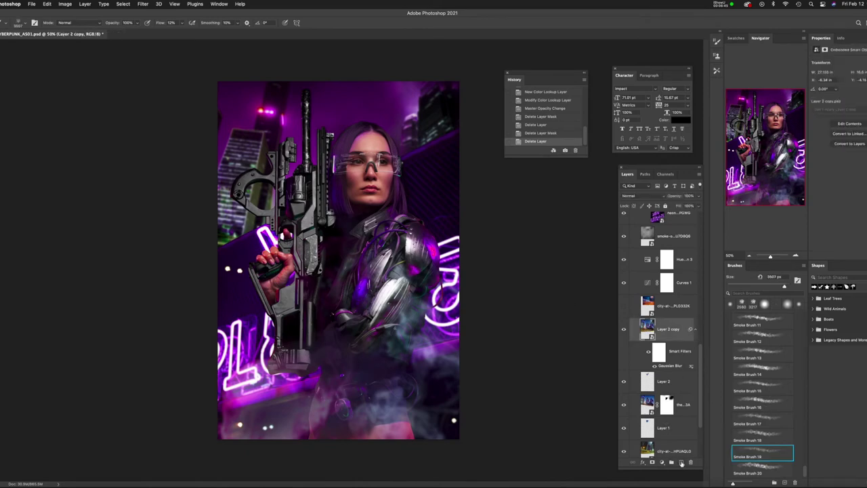
{"action": "left_click", "coordinate": [682, 462]}
{"action": "left_click_drag", "start_coordinate": [372, 271], "coordinate": [237, 213]}
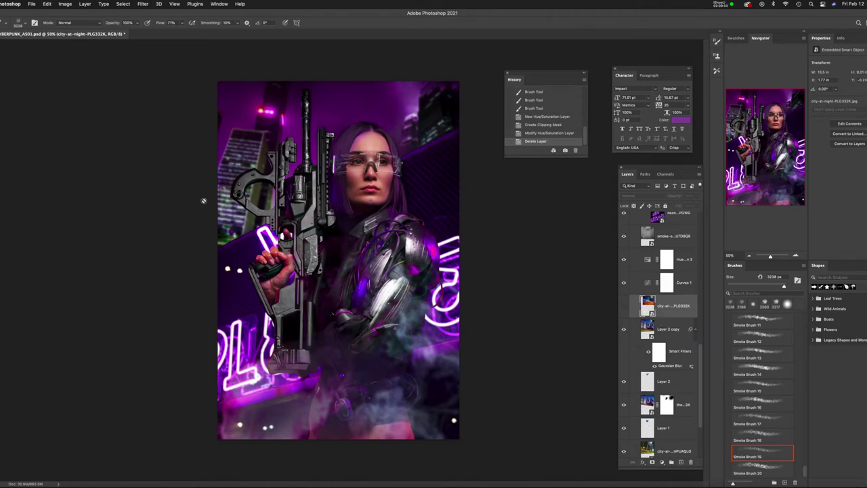
Add a Solid Color fill layer in violet #8000ff above the hidden night-city image.
{"action": "left_click", "coordinate": [663, 462]}
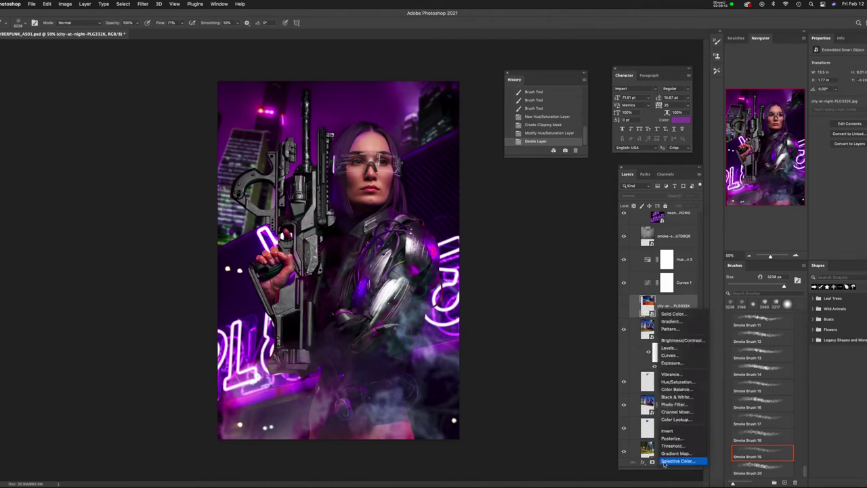
{"action": "left_click", "coordinate": [688, 315]}
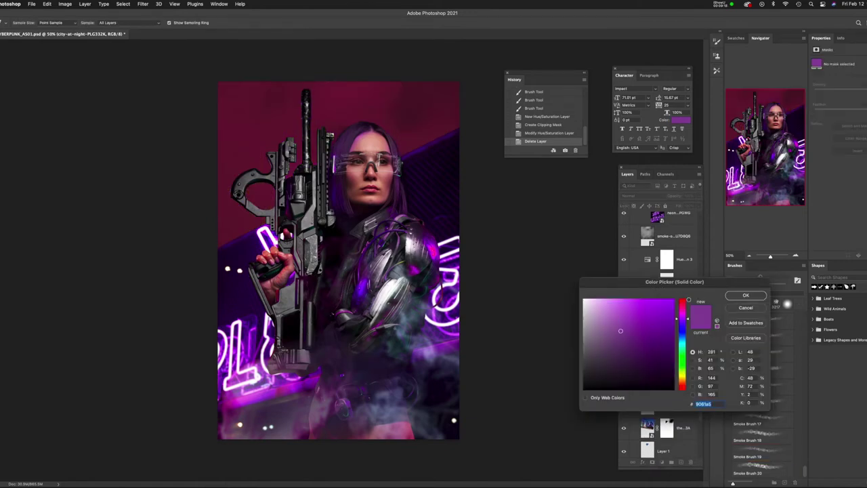
{"action": "type", "text": "8000ff"}
{"action": "left_click", "coordinate": [745, 296]}
Place the violet fill layer between the Hue/Saturation adjustment and the vape smoke, and set its blend mode to Color.
{"action": "left_click_drag", "start_coordinate": [647, 308], "coordinate": [660, 268]}
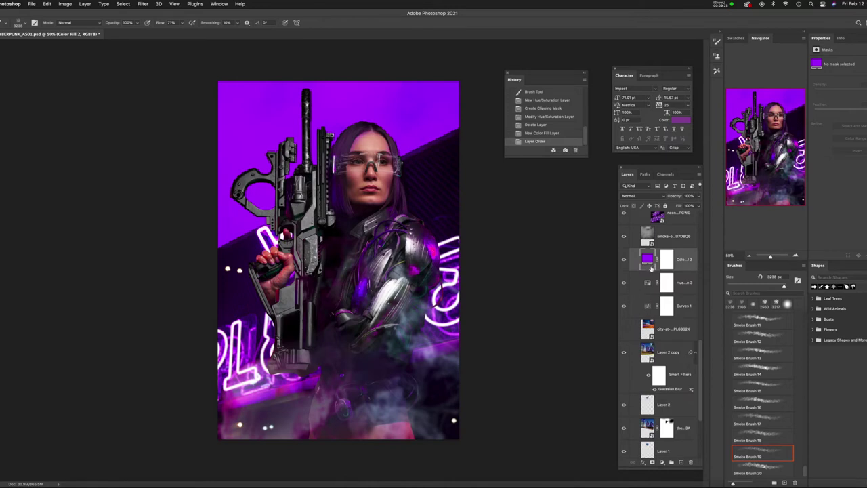
{"action": "left_click", "coordinate": [649, 196]}
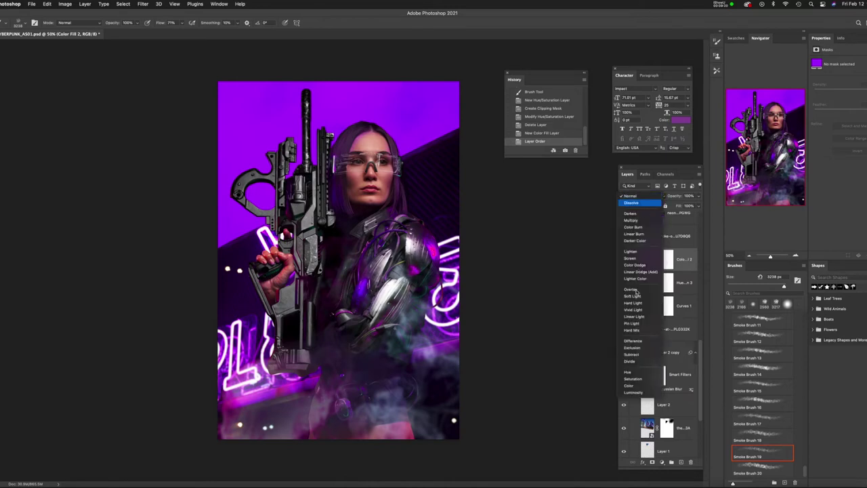
{"action": "left_click", "coordinate": [629, 385]}
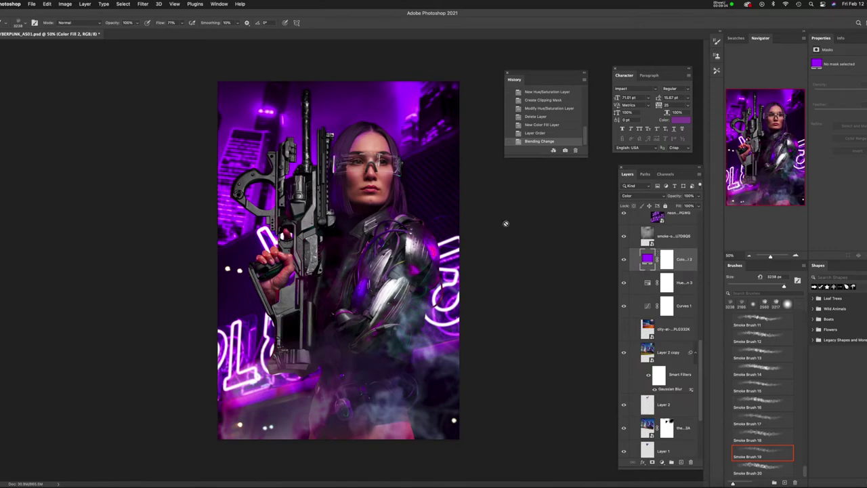
Paint on the violet fill's mask with a small soft brush to restore the red lights atop the tower.
{"action": "left_click", "coordinate": [666, 259]}
{"action": "left_click", "coordinate": [345, 169], "text": "ctrl+alt"}
{"action": "left_click_drag", "start_coordinate": [345, 170], "coordinate": [271, 169]}
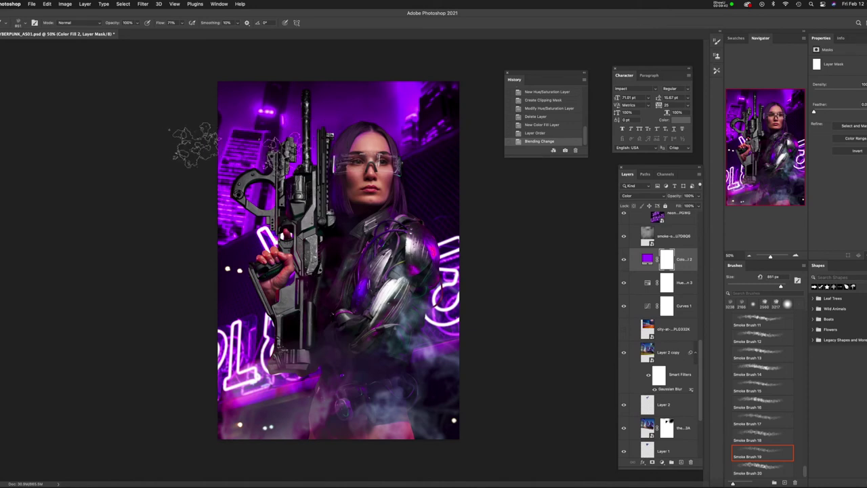
{"action": "mouse_move", "coordinate": [264, 106]}
{"action": "left_mouse_down"}
{"action": "mouse_move", "coordinate": [284, 102]}
{"action": "mouse_move", "coordinate": [271, 122]}
{"action": "left_mouse_up"}
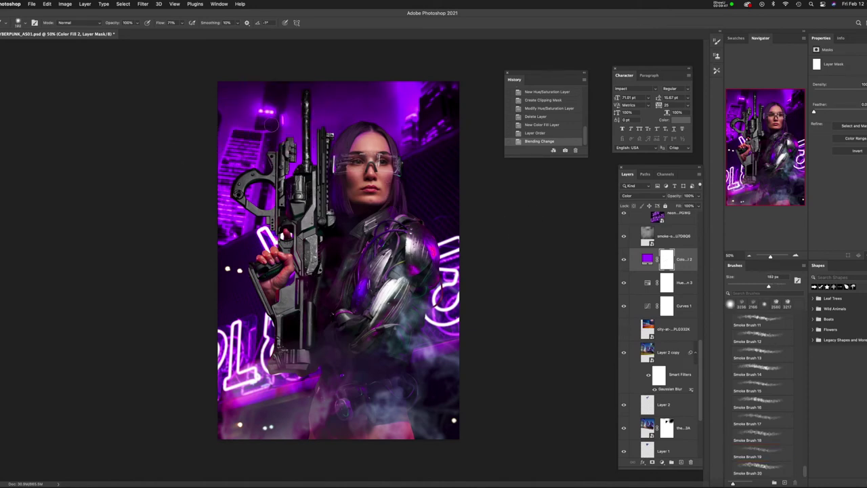
{"action": "left_click", "coordinate": [264, 101]}
{"action": "left_click", "coordinate": [254, 128]}
{"action": "left_click", "coordinate": [274, 91]}
Enlarge the brush and paint the violet fill's mask across the upper sky to bring back its original color variation.
{"action": "key", "text": "]"}
{"action": "key", "text": "]"}
{"action": "key", "text": "]"}
{"action": "left_click", "coordinate": [401, 98]}
{"action": "left_click", "coordinate": [359, 97]}
{"action": "left_click", "coordinate": [339, 97]}
{"action": "left_click", "coordinate": [309, 110]}
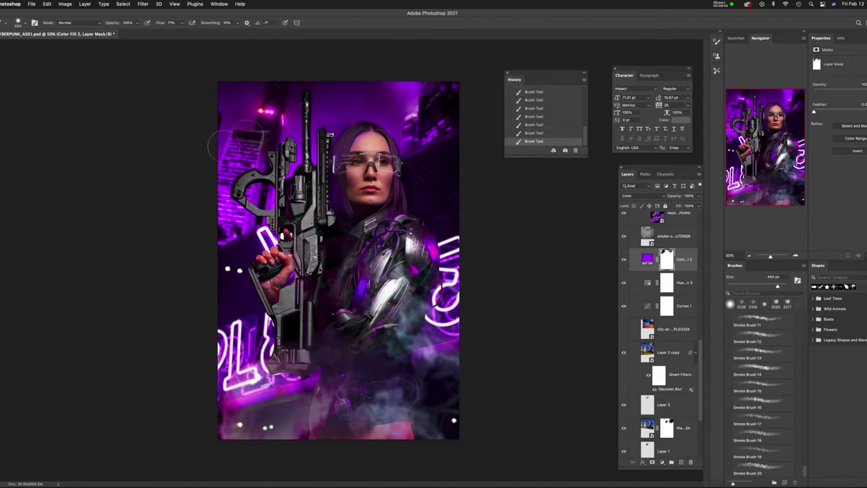
{"action": "key", "text": "]"}
{"action": "key", "text": "]"}
{"action": "key", "text": "]"}
Hide the vape smoke layer and paint white smoke across the upper background on a new layer above it with Smoke Brush 18.
{"action": "left_click", "coordinate": [627, 237]}
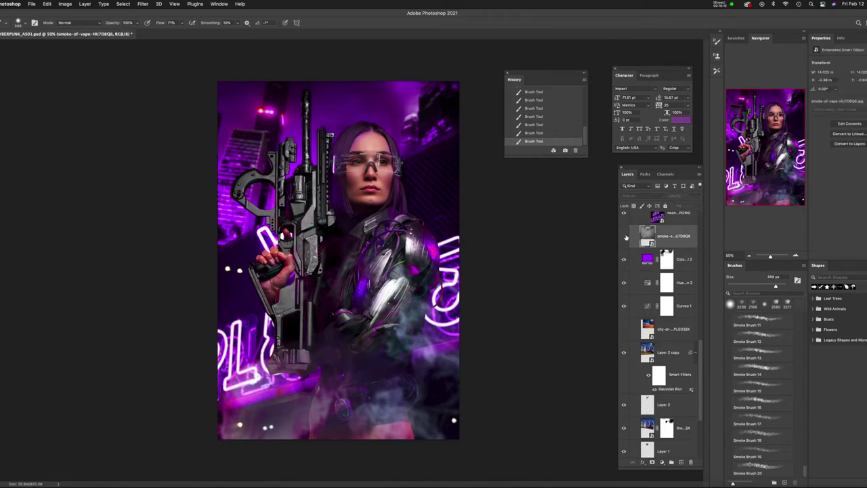
{"action": "left_click", "coordinate": [681, 461]}
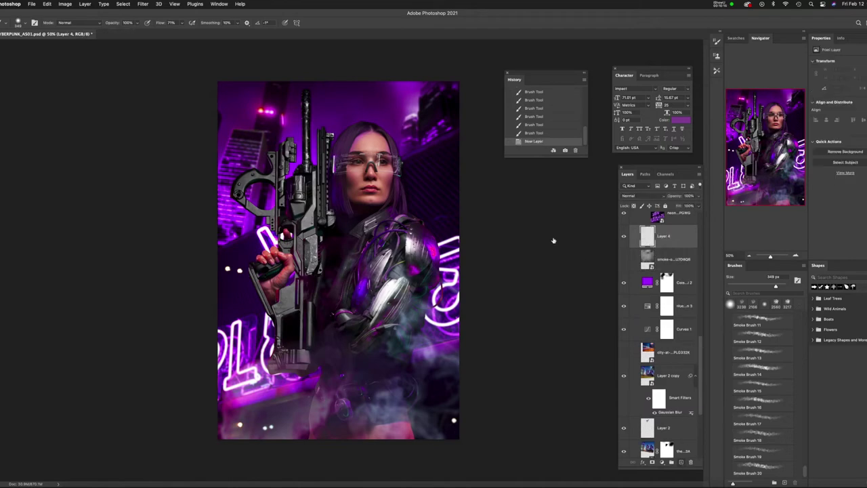
{"action": "left_click", "coordinate": [749, 439]}
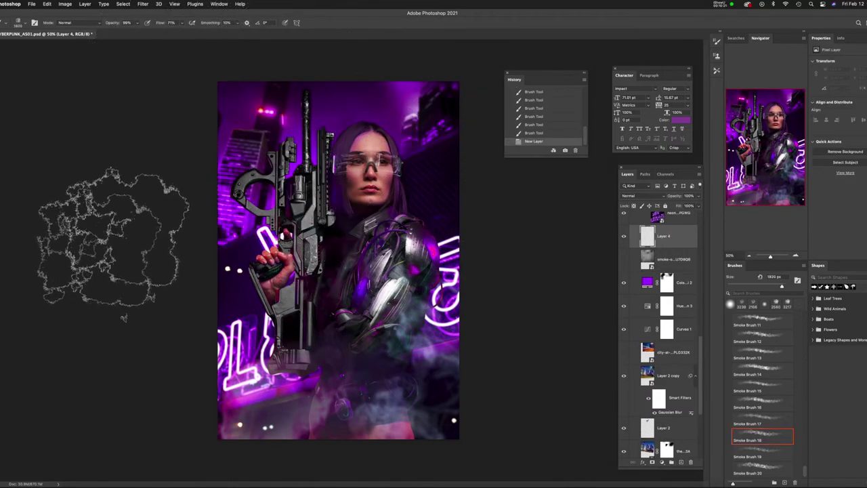
{"action": "mouse_move", "coordinate": [112, 241]}
{"action": "left_mouse_down"}
{"action": "mouse_move", "coordinate": [386, 177]}
{"action": "mouse_move", "coordinate": [434, 183]}
{"action": "mouse_move", "coordinate": [240, 193]}
{"action": "mouse_move", "coordinate": [322, 187]}
{"action": "mouse_move", "coordinate": [243, 217]}
{"action": "mouse_move", "coordinate": [455, 106]}
{"action": "left_mouse_up"}
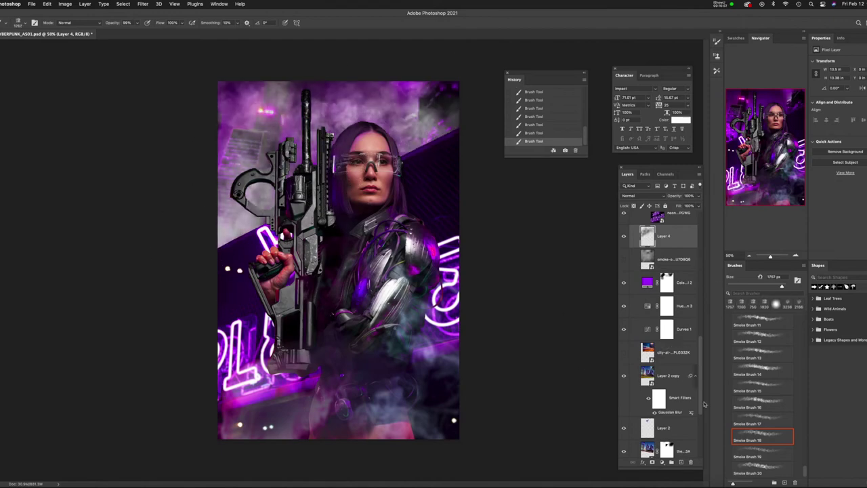
Add a layer mask to the painted smoke and use the smoke brush on it to thin the smoke across the sky.
{"action": "left_click", "coordinate": [652, 463]}
{"action": "mouse_move", "coordinate": [417, 159]}
{"action": "left_mouse_down"}
{"action": "mouse_move", "coordinate": [400, 108]}
{"action": "mouse_move", "coordinate": [365, 86]}
{"action": "mouse_move", "coordinate": [423, 90]}
{"action": "mouse_move", "coordinate": [420, 48]}
{"action": "mouse_move", "coordinate": [352, 88]}
{"action": "mouse_move", "coordinate": [254, 115]}
{"action": "mouse_move", "coordinate": [258, 105]}
{"action": "mouse_move", "coordinate": [366, 102]}
{"action": "mouse_move", "coordinate": [291, 162]}
{"action": "mouse_move", "coordinate": [216, 193]}
{"action": "mouse_move", "coordinate": [325, 82]}
{"action": "left_mouse_up"}
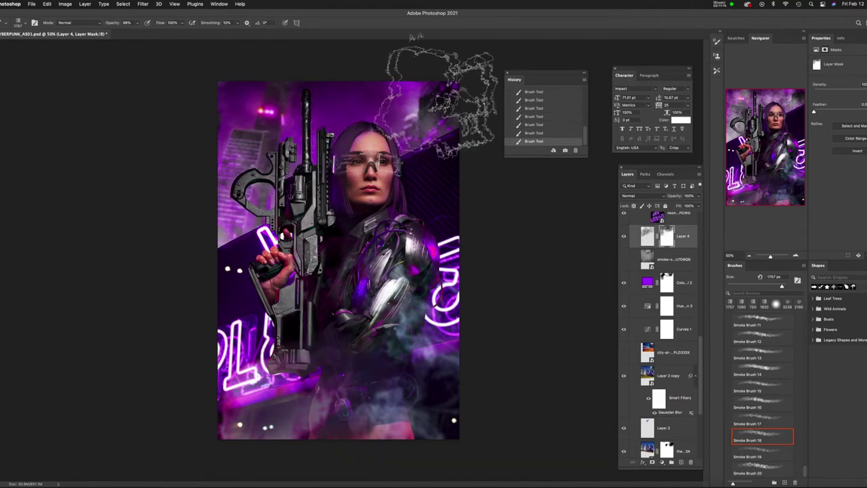
Add a Solid Color fill layer clipped to the painted smoke layer and change its color to a bright magenta-violet.
{"action": "left_click", "coordinate": [647, 236]}
{"action": "left_click", "coordinate": [662, 462]}
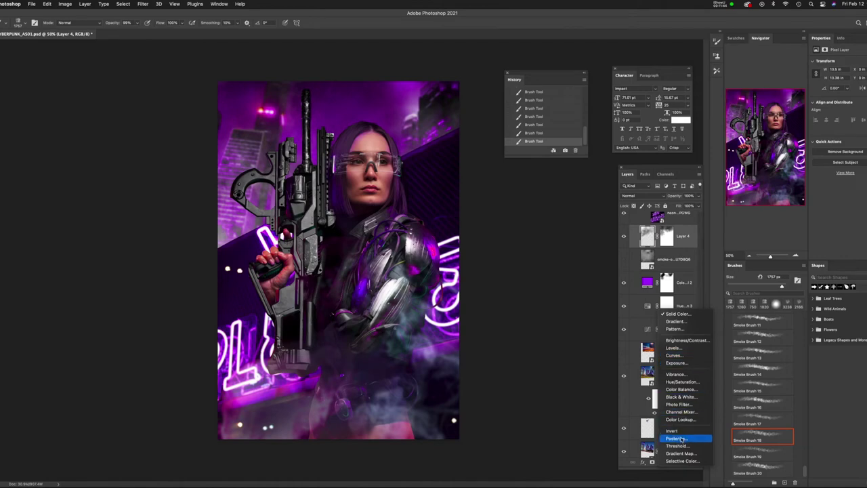
{"action": "left_click", "coordinate": [691, 328]}
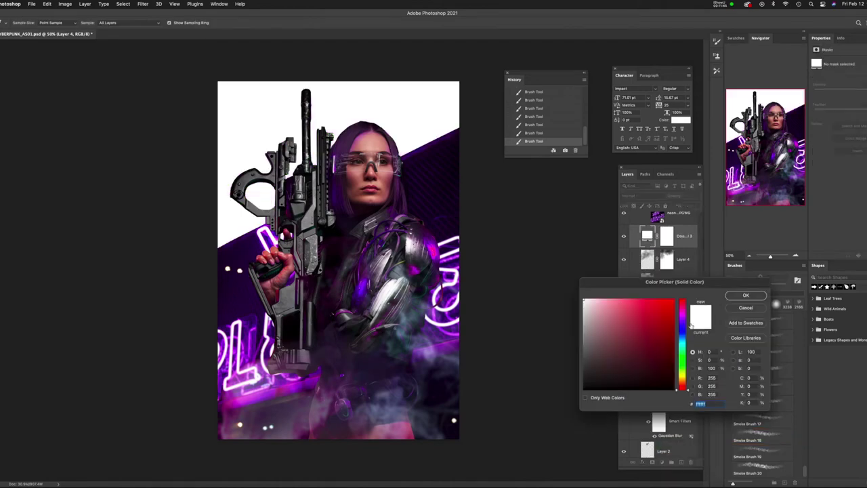
{"action": "left_click", "coordinate": [746, 299]}
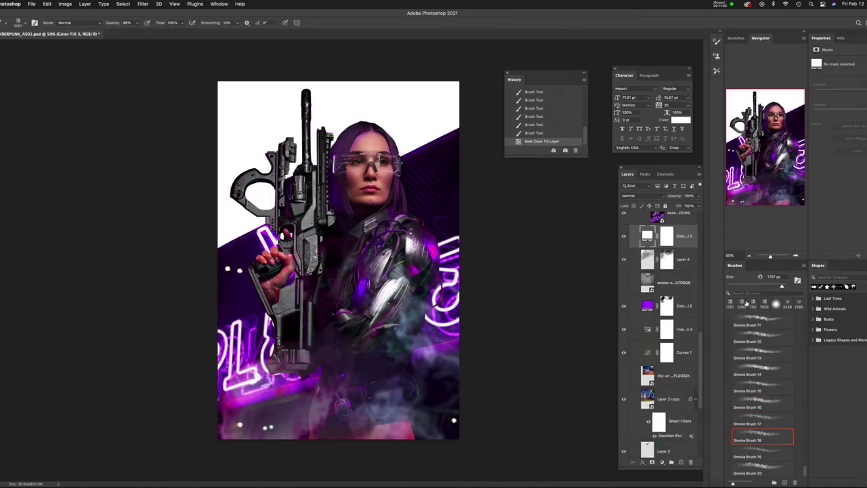
{"action": "left_click", "coordinate": [656, 245], "text": "alt"}
{"action": "double_click", "coordinate": [656, 244]}
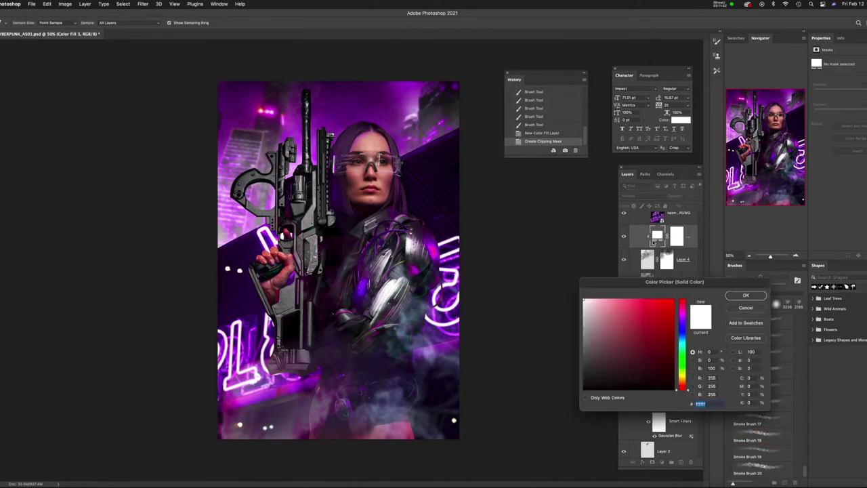
{"action": "left_click", "coordinate": [684, 317]}
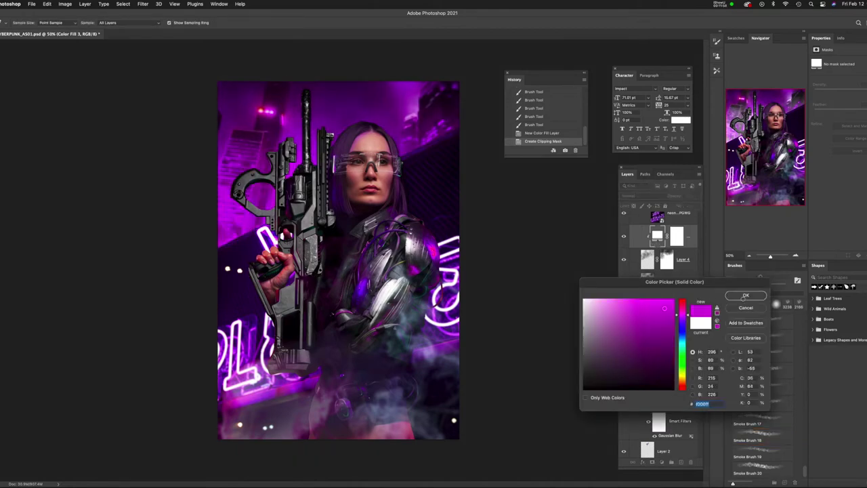
{"action": "left_click", "coordinate": [745, 296]}
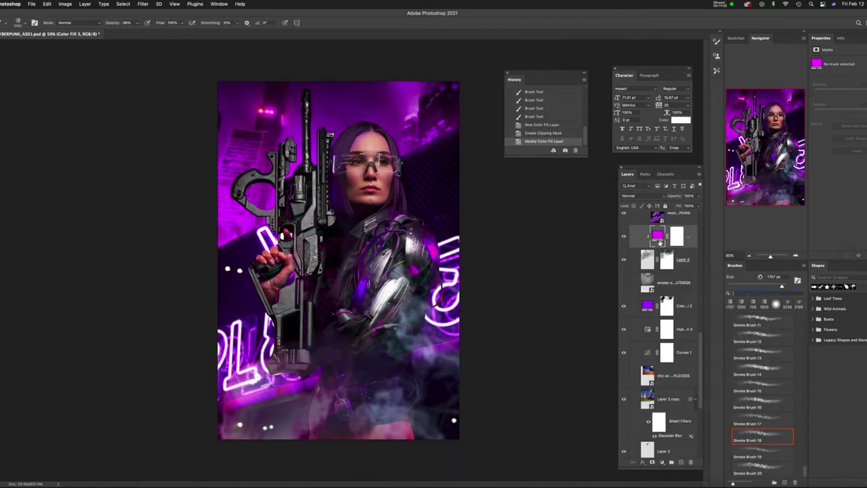
Try the Color blend mode on the clipped magenta fill, and settle on Overlay.
{"action": "left_click", "coordinate": [637, 196]}
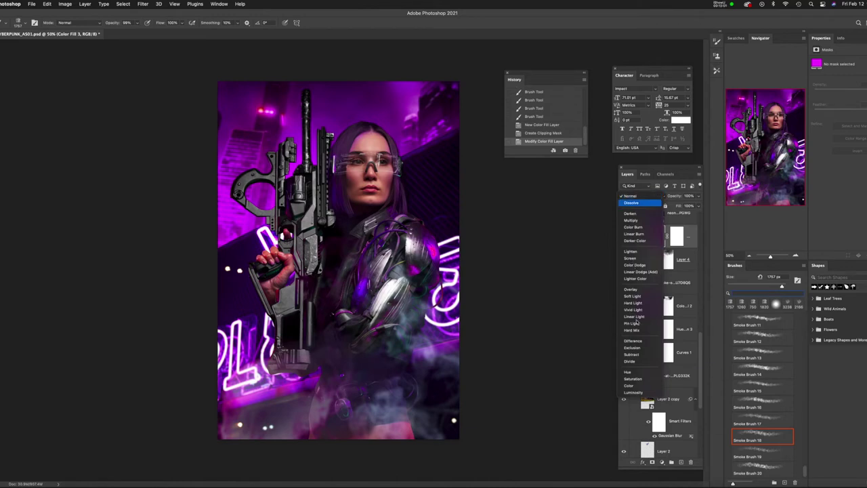
{"action": "left_click", "coordinate": [630, 385]}
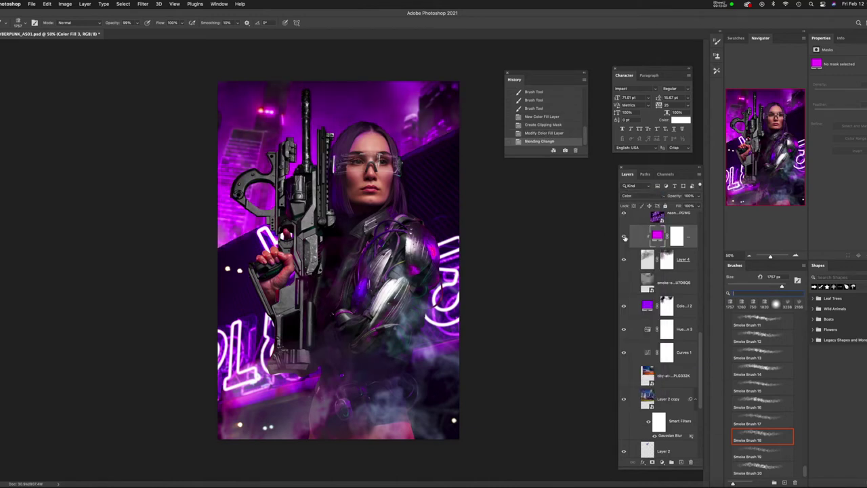
{"action": "left_click", "coordinate": [639, 197]}
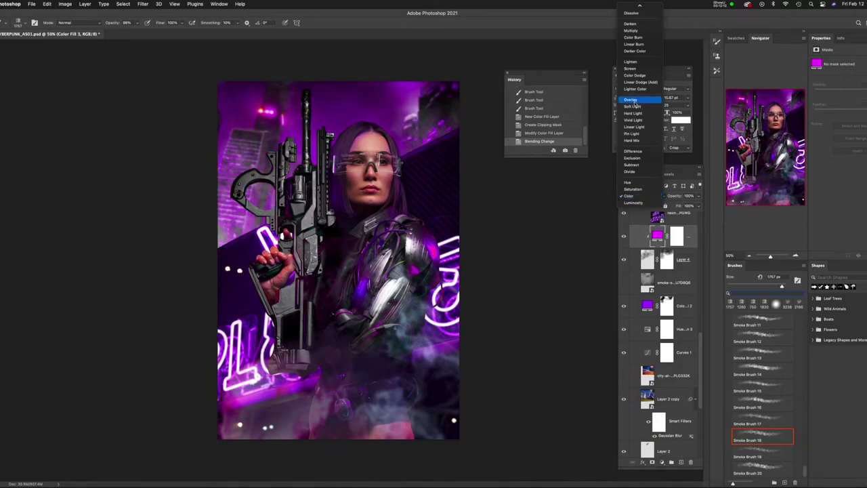
{"action": "left_click", "coordinate": [633, 102]}
Group the painted smoke layer with its clipped color fill and name the group "smoke".
{"action": "left_click", "coordinate": [655, 259]}
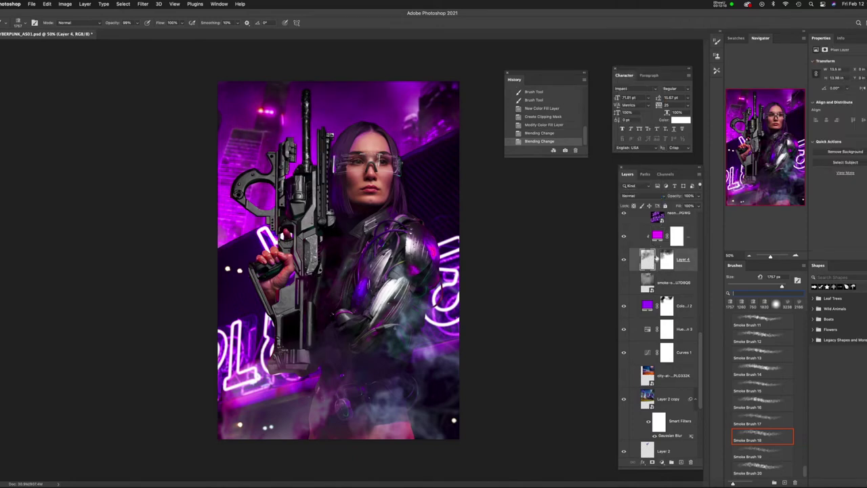
{"action": "left_click", "coordinate": [653, 238], "text": "shift"}
{"action": "key", "text": "super+g"}
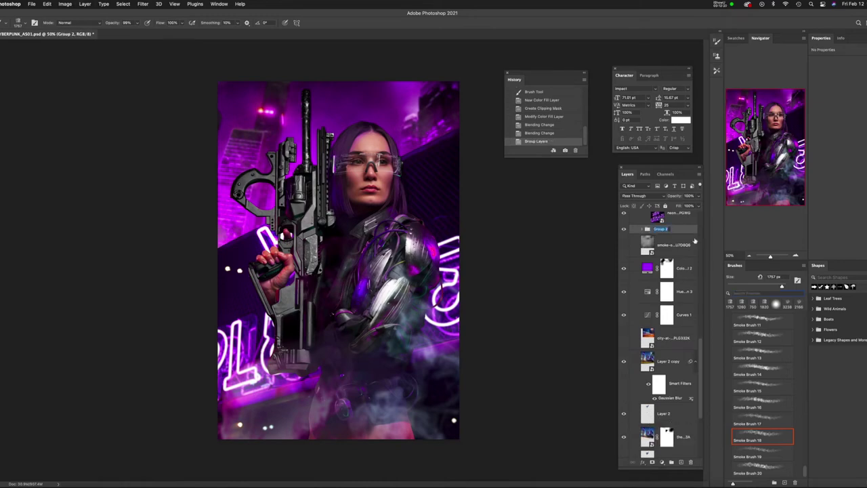
{"action": "type", "text": "smoke"}
{"action": "key", "text": "Return"}
{"action": "key", "text": "alt+bracketleft"}
{"action": "scroll", "coordinate": [698, 365], "scroll_direction": "up", "scroll_amount": 3}
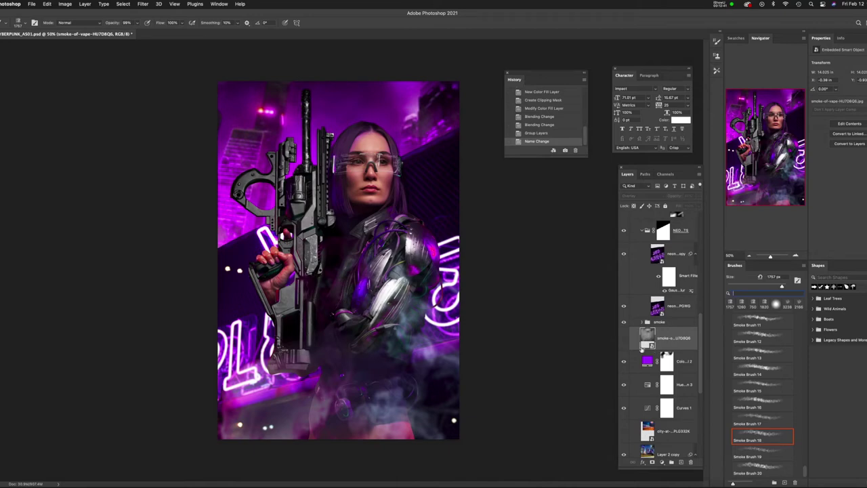
{"action": "left_click", "coordinate": [676, 366]}
{"action": "left_click", "coordinate": [655, 342]}
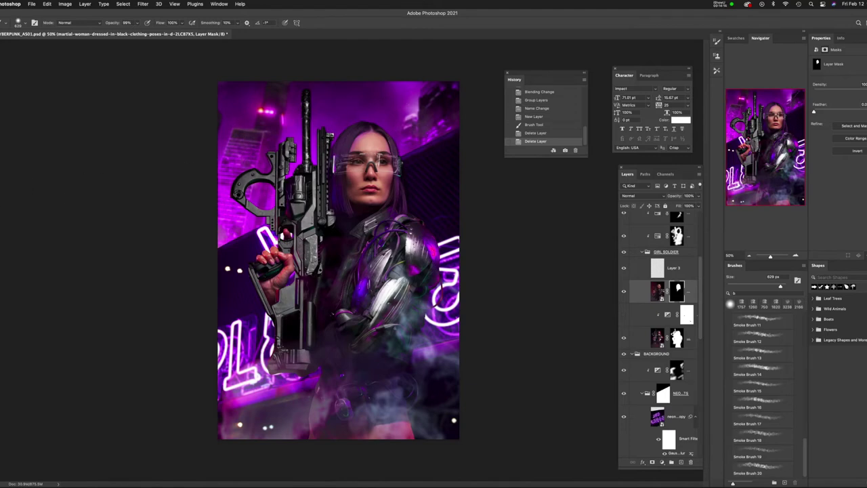
Smudge the mask of the soldier's face layer along the top of the hair at 50% strength with a 13 px tip.
{"action": "key", "text": "r"}
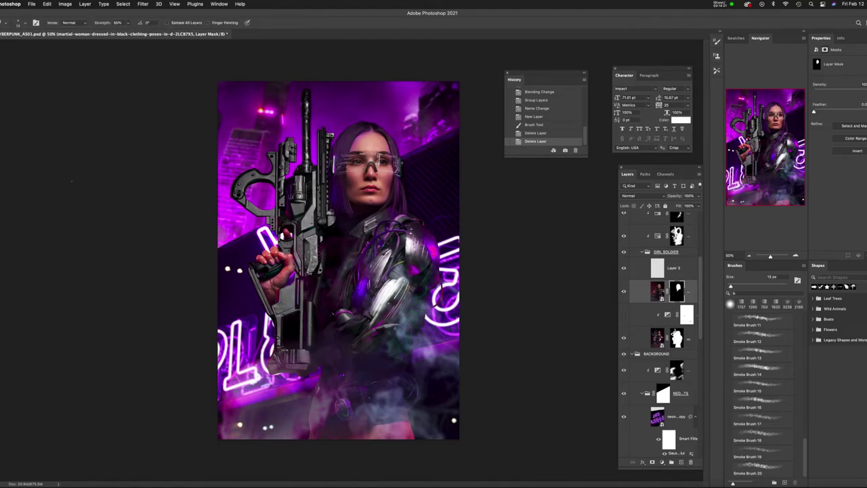
{"action": "scroll", "coordinate": [301, 216], "scroll_direction": "up", "scroll_amount": 5}
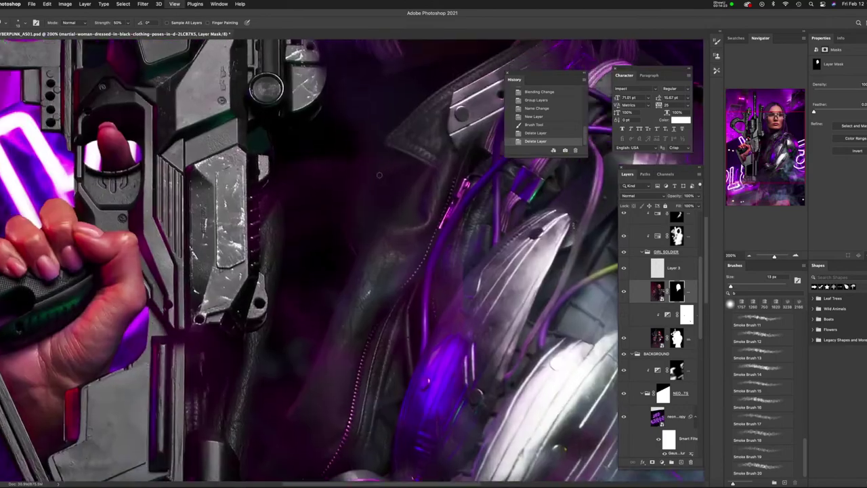
{"action": "scroll", "coordinate": [301, 217], "scroll_direction": "up", "scroll_amount": 5}
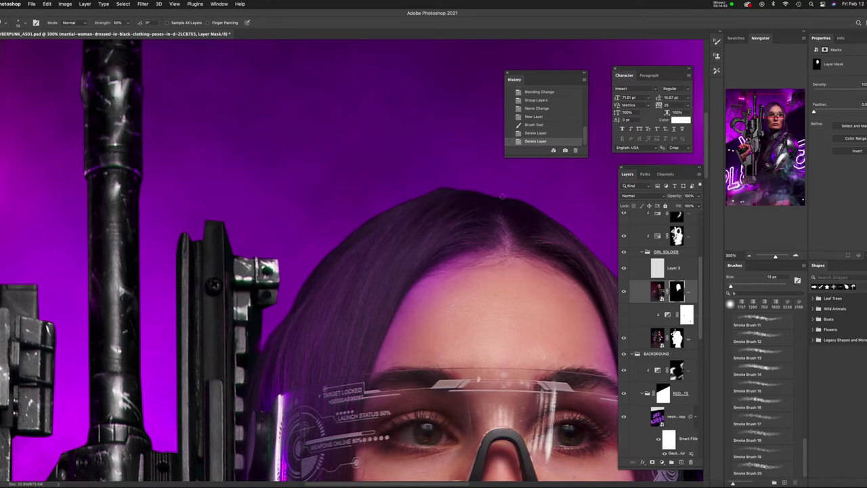
{"action": "left_click_drag", "start_coordinate": [522, 241], "coordinate": [475, 223]}
{"action": "scroll", "coordinate": [447, 210], "scroll_direction": "right", "scroll_amount": 5}
{"action": "scroll", "coordinate": [447, 210], "scroll_direction": "down", "scroll_amount": 2}
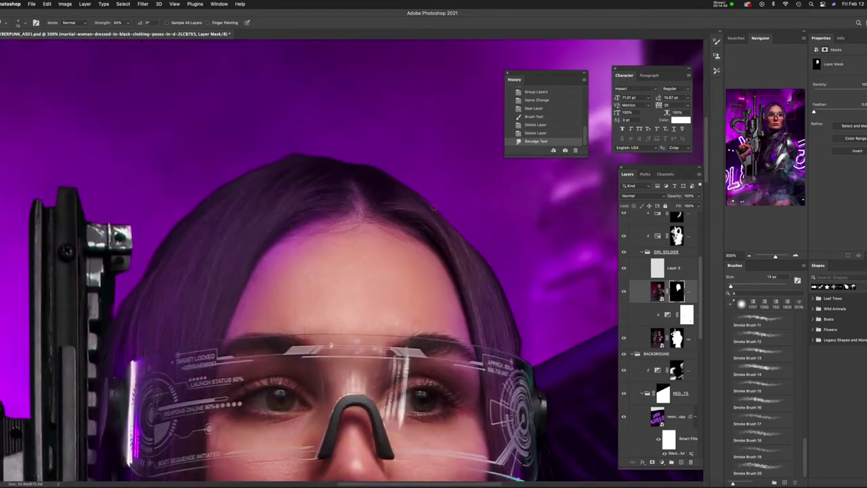
Burn the face layer's mask along both sides of the hair outline, with the range on Shadows and 100% exposure.
{"action": "key", "text": "o"}
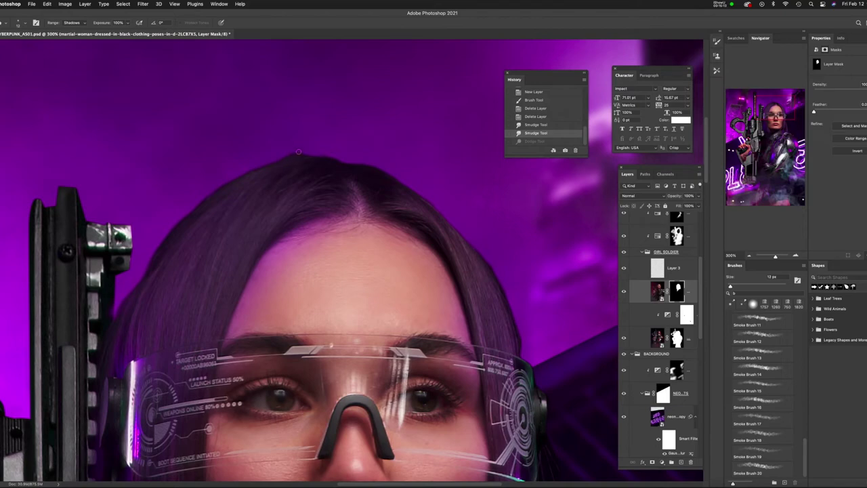
{"action": "left_click_drag", "start_coordinate": [156, 247], "coordinate": [204, 196]}
{"action": "left_click_drag", "start_coordinate": [474, 258], "coordinate": [503, 286]}
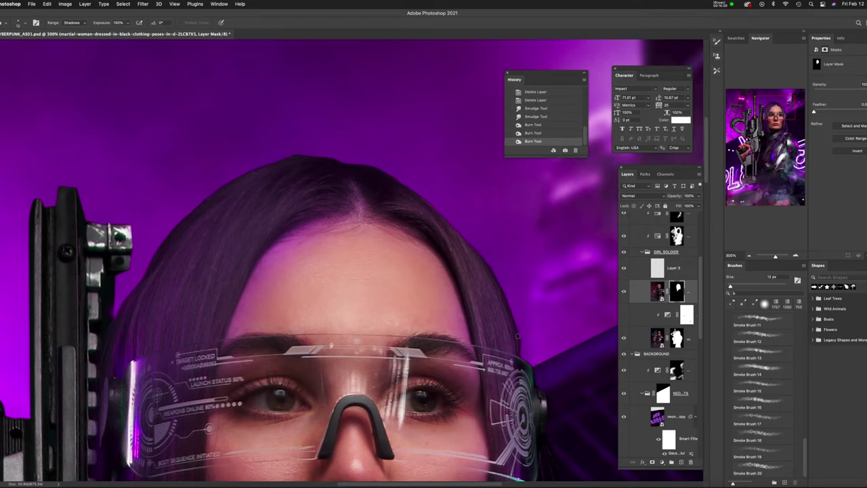
{"action": "left_click", "coordinate": [496, 267]}
Smudge the face layer's mask over the crown and down the side of the hair to smooth its outline.
{"action": "key", "text": "r"}
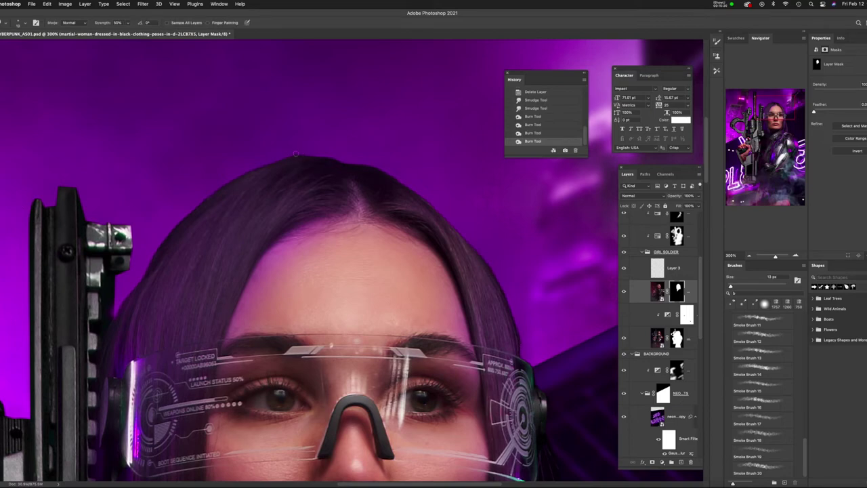
{"action": "left_click_drag", "start_coordinate": [229, 174], "coordinate": [403, 179]}
{"action": "left_click_drag", "start_coordinate": [521, 334], "coordinate": [548, 288]}
Touch up the face layer's mask along the side of the hair with a small soft brush at reduced flow.
{"action": "key", "text": "b"}
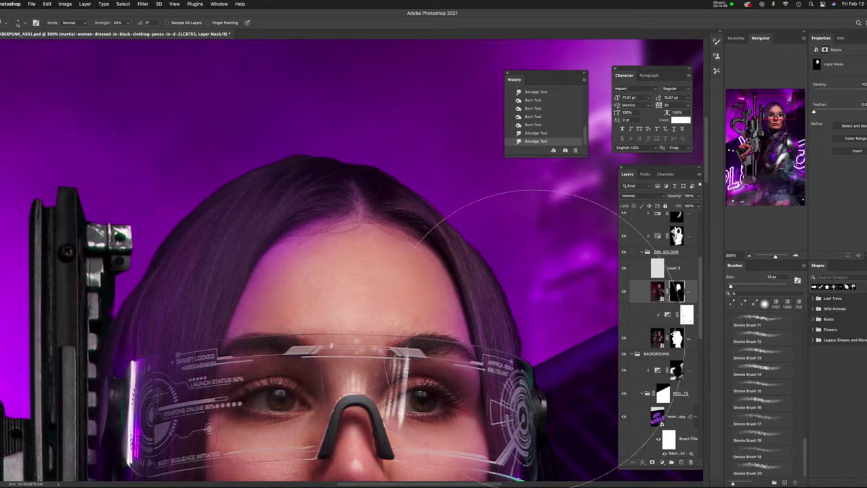
{"action": "mouse_move", "coordinate": [539, 279]}
{"action": "left_mouse_down"}
{"action": "mouse_move", "coordinate": [563, 287]}
{"action": "mouse_move", "coordinate": [519, 246]}
{"action": "mouse_move", "coordinate": [506, 217]}
{"action": "mouse_move", "coordinate": [505, 237]}
{"action": "left_mouse_up"}
{"action": "mouse_move", "coordinate": [183, 25]}
{"action": "left_mouse_down"}
{"action": "mouse_move", "coordinate": [174, 37]}
{"action": "mouse_move", "coordinate": [162, 34]}
{"action": "left_mouse_up"}
{"action": "left_click_drag", "start_coordinate": [505, 256], "coordinate": [484, 251]}
{"action": "left_click", "coordinate": [483, 251]}
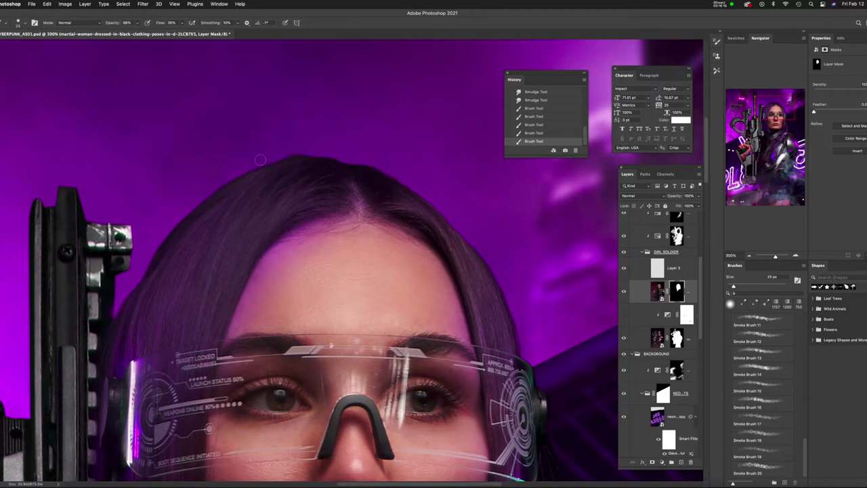
Soften the NEON LIGHTS group's mask along the wall's slanted upper edge beside the rifle with Smudge and Brush strokes.
{"action": "key", "text": "super+minus"}
{"action": "key", "text": "super+minus"}
{"action": "key", "text": "super+minus"}
{"action": "key", "text": "super+minus"}
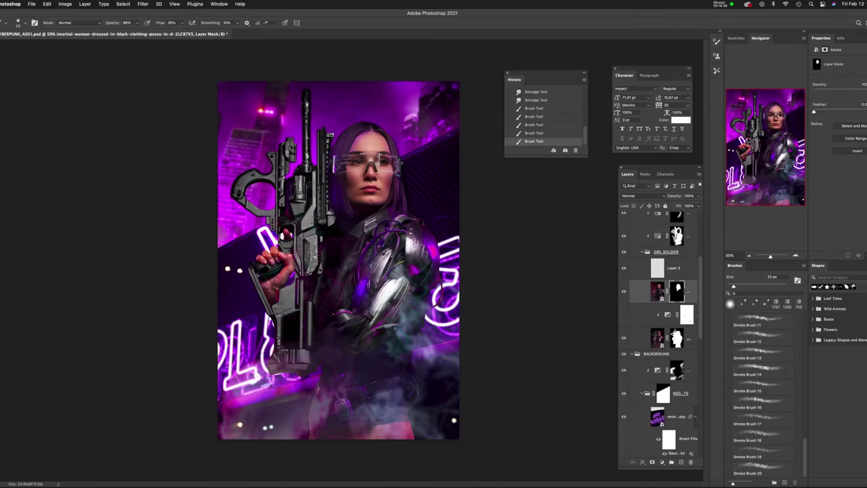
{"action": "left_click", "coordinate": [662, 396]}
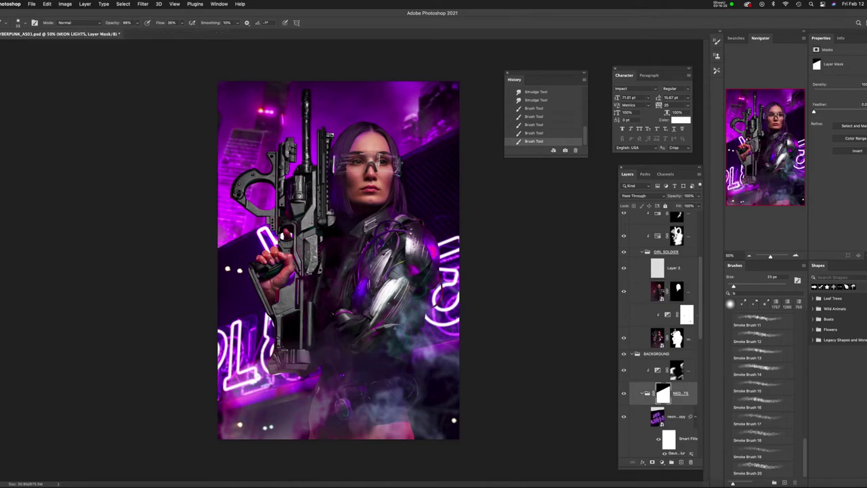
{"action": "scroll", "coordinate": [423, 137], "scroll_direction": "up", "scroll_amount": 5}
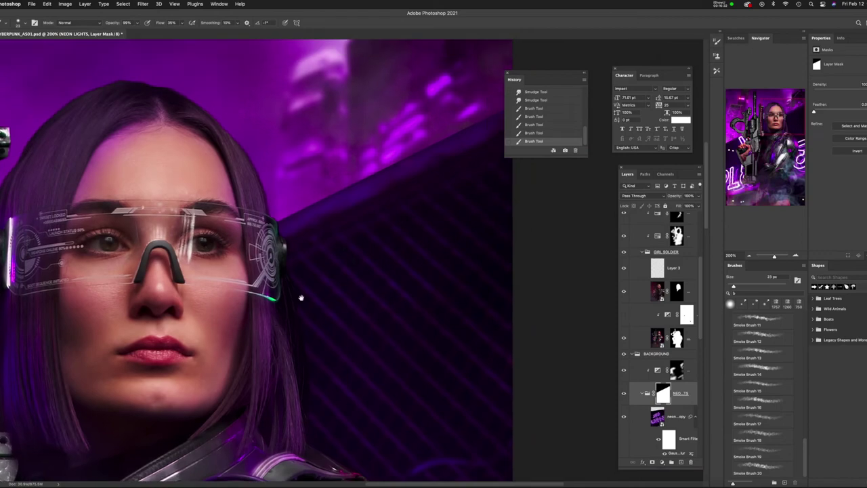
{"action": "left_click_drag", "start_coordinate": [302, 298], "coordinate": [216, 348]}
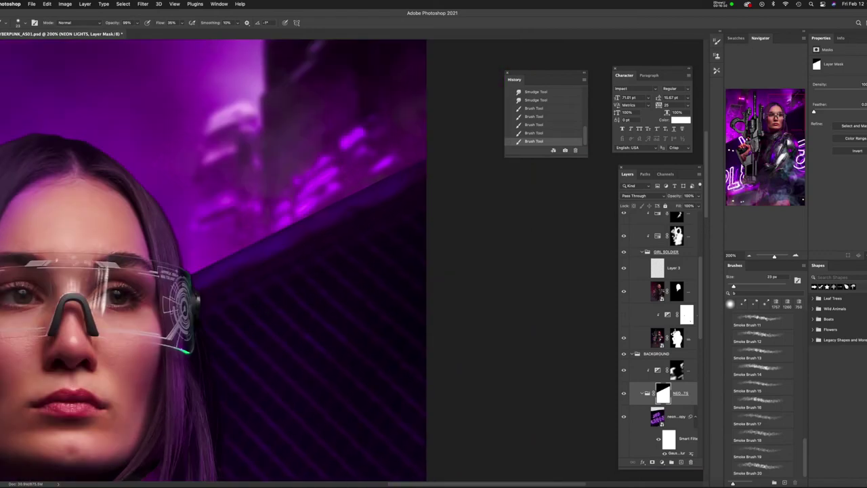
{"action": "key", "text": "r"}
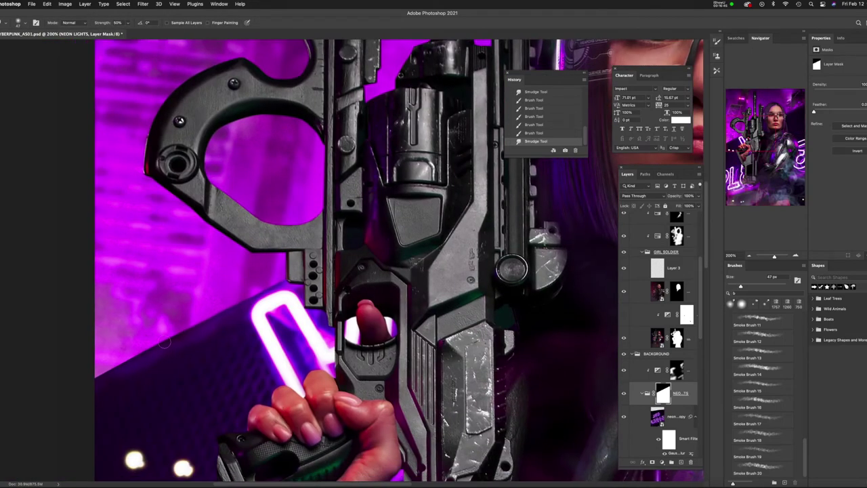
{"action": "left_click_drag", "start_coordinate": [165, 341], "coordinate": [160, 345]}
{"action": "left_click_drag", "start_coordinate": [166, 340], "coordinate": [160, 324]}
{"action": "key", "text": "b"}
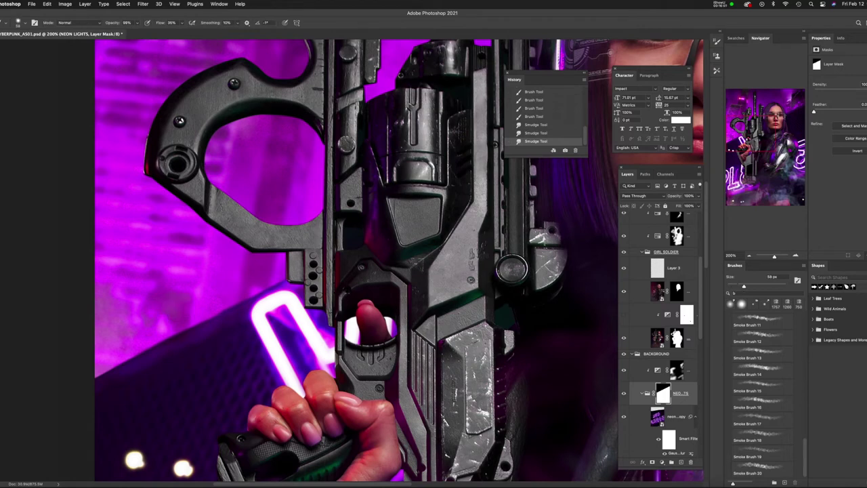
{"action": "mouse_move", "coordinate": [92, 379]}
{"action": "left_mouse_down"}
{"action": "mouse_move", "coordinate": [78, 381]}
{"action": "mouse_move", "coordinate": [157, 345]}
{"action": "left_mouse_up"}
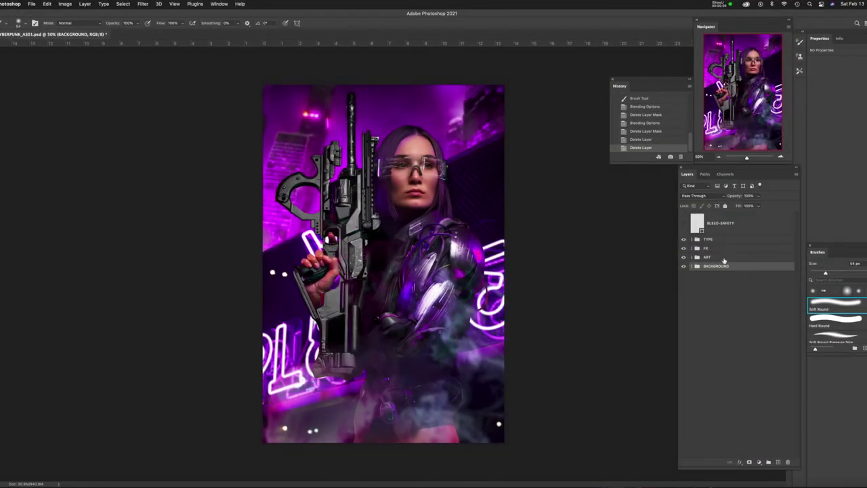
Open the ART group and refine the face layer's mask along the crown and side of the hair with small soft brush strokes.
{"action": "left_click", "coordinate": [712, 258]}
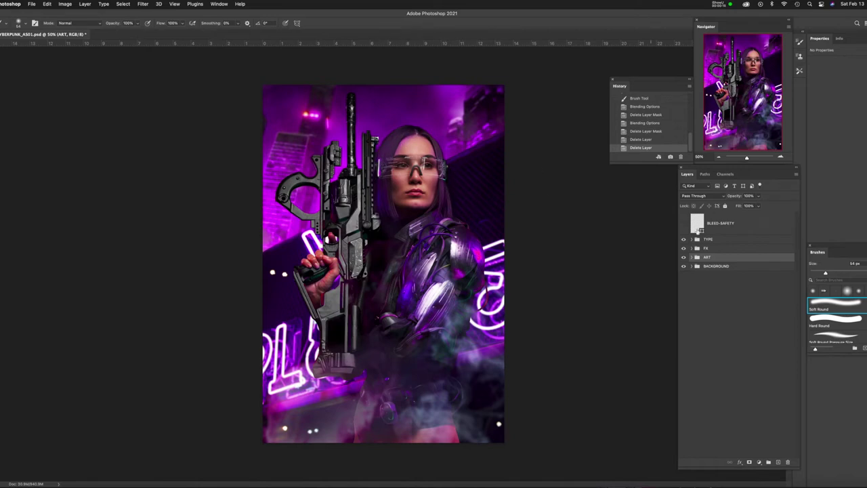
{"action": "left_click", "coordinate": [691, 258]}
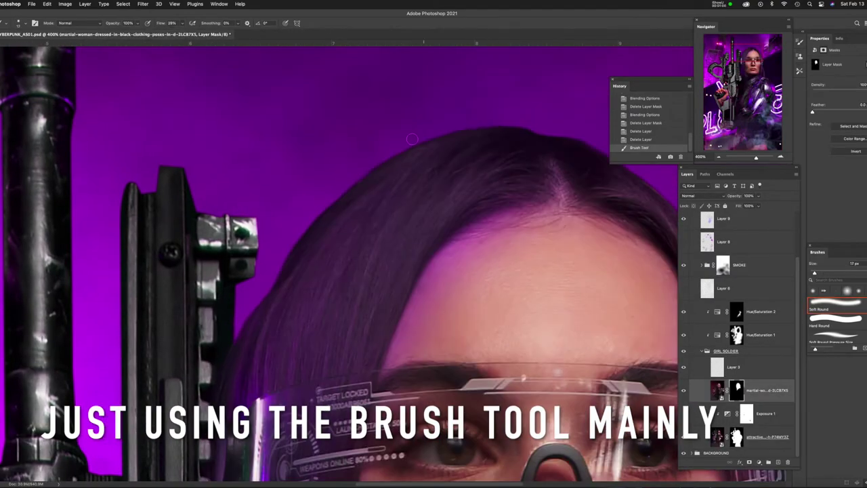
{"action": "scroll", "coordinate": [452, 124], "scroll_direction": "right", "scroll_amount": 5}
{"action": "scroll", "coordinate": [452, 125], "scroll_direction": "down", "scroll_amount": 15}
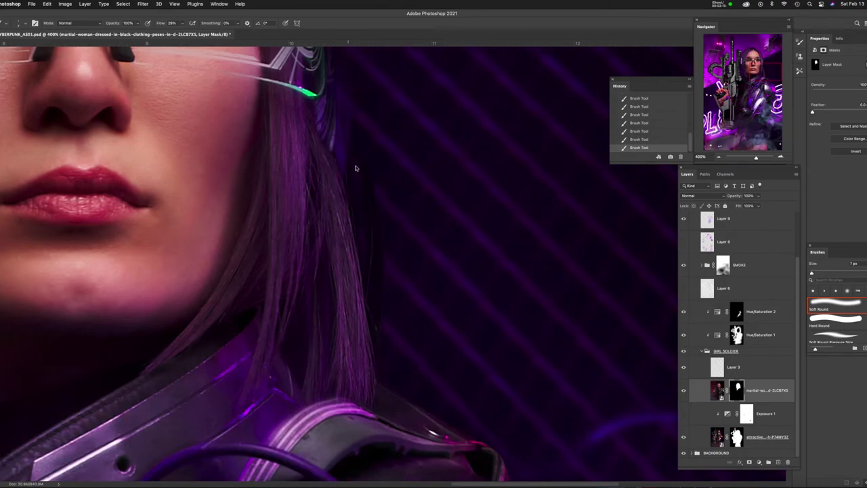
{"action": "key", "text": "ctrl+d"}
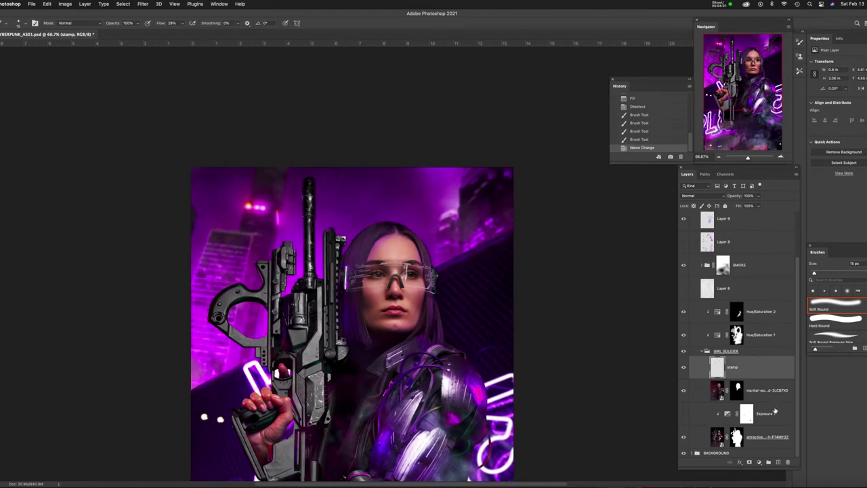
Add a new layer above the stamp layer in the GIRL SOLDIER group and paint fine 3 px strands along the hair outline.
{"action": "left_click", "coordinate": [778, 462]}
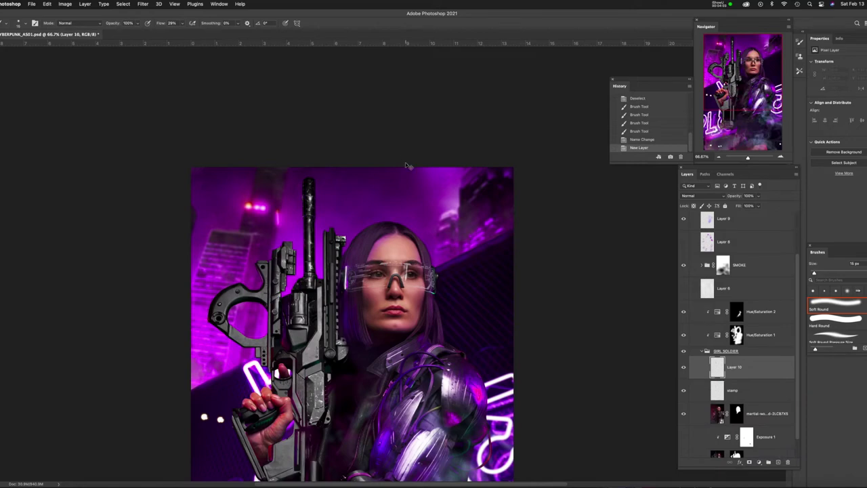
{"action": "key", "text": "super+plus"}
{"action": "key", "text": "super+plus"}
{"action": "key", "text": "super+plus"}
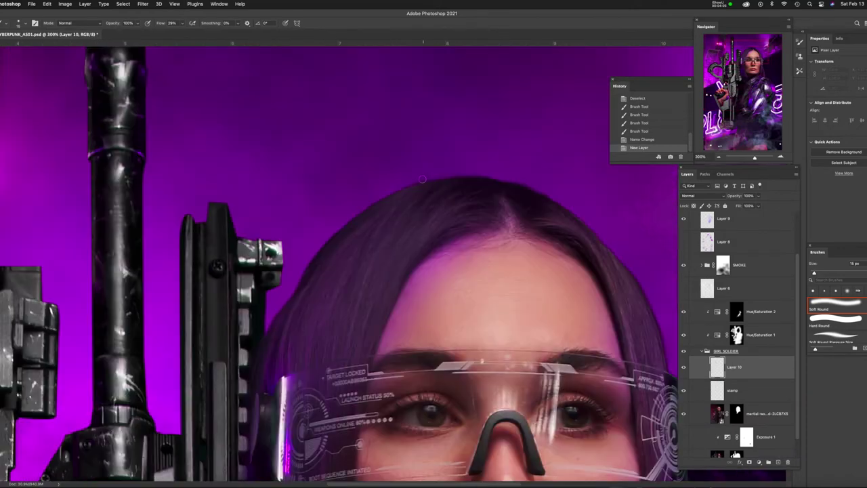
{"action": "mouse_move", "coordinate": [422, 167]}
{"action": "left_mouse_down"}
{"action": "mouse_move", "coordinate": [424, 177]}
{"action": "mouse_move", "coordinate": [376, 192]}
{"action": "mouse_move", "coordinate": [397, 196]}
{"action": "left_mouse_up"}
{"action": "key", "text": "super+z"}
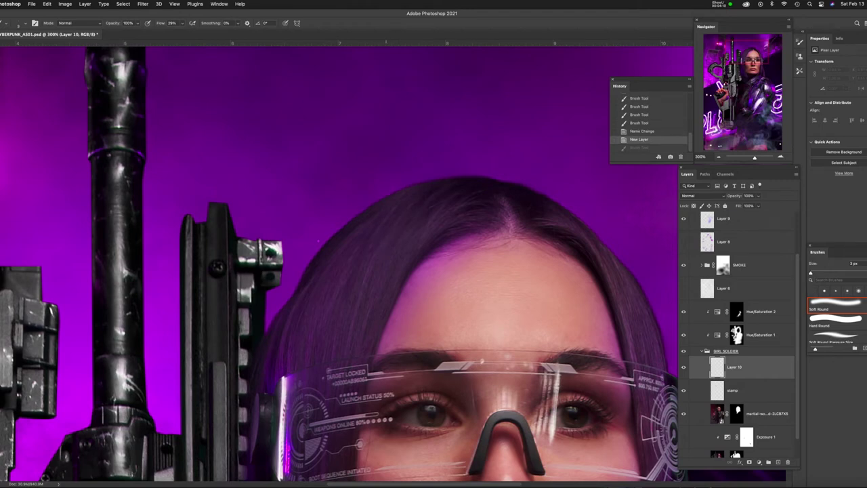
{"action": "key", "text": "super+shift+z"}
{"action": "key", "text": "super+z"}
{"action": "key", "text": "super+shift+z"}
{"action": "key", "text": "super+shift+z"}
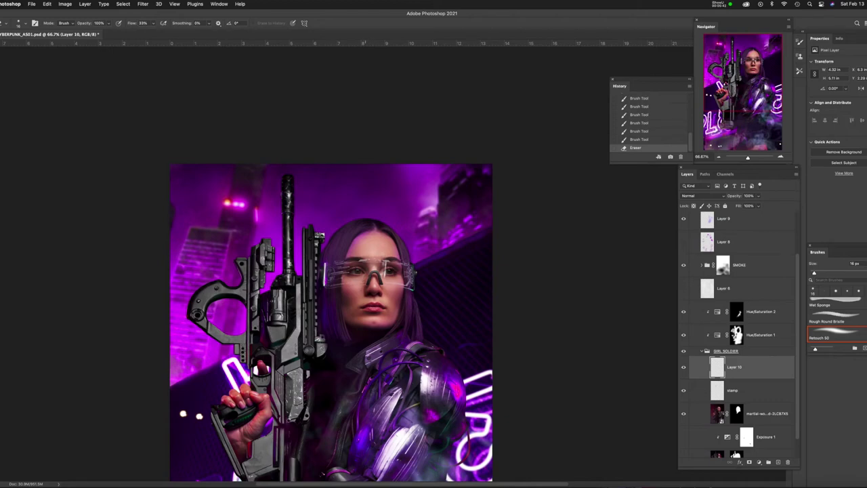
Inspect the composite from the rifle and face down to the armoured arm, smoke and legs to judge the blending.
{"action": "left_click_drag", "start_coordinate": [357, 278], "coordinate": [346, 214]}
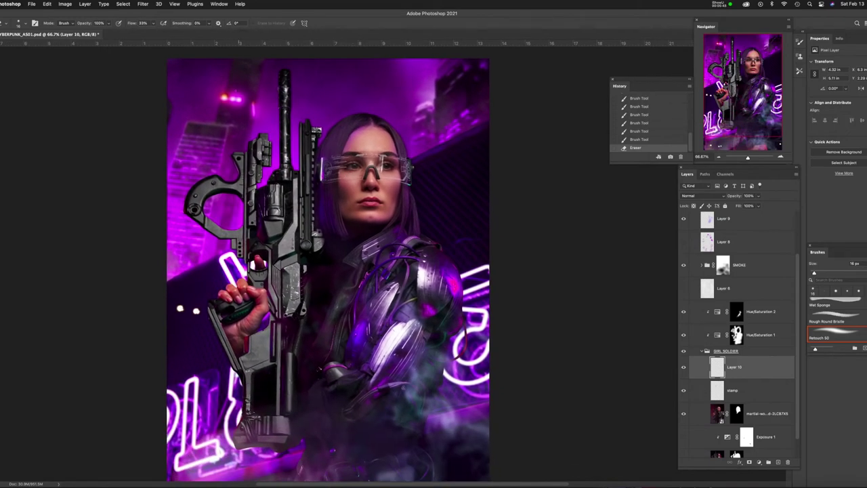
{"action": "scroll", "coordinate": [323, 271], "scroll_direction": "up", "scroll_amount": 3}
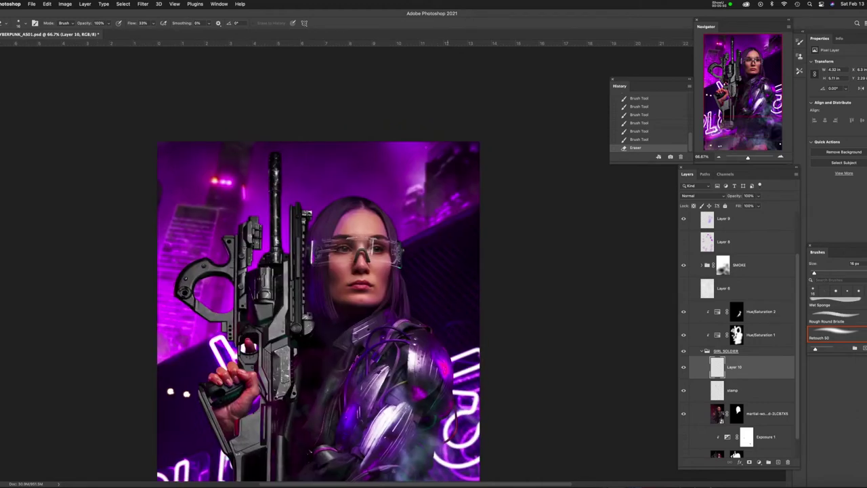
{"action": "scroll", "coordinate": [323, 264], "scroll_direction": "down", "scroll_amount": 5}
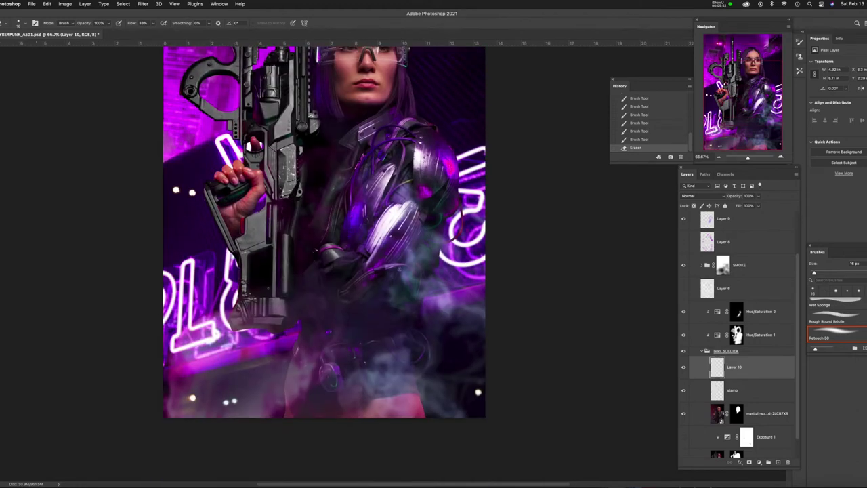
{"action": "scroll", "coordinate": [324, 244], "scroll_direction": "up", "scroll_amount": 2}
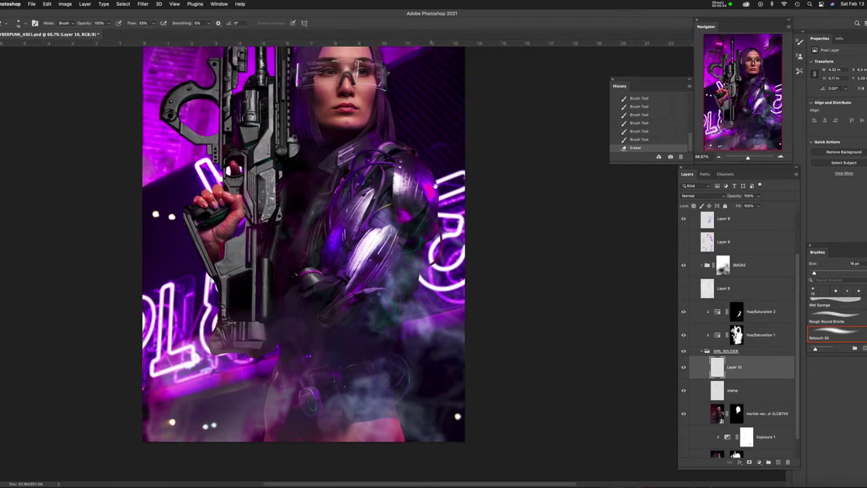
{"action": "scroll", "coordinate": [324, 244], "scroll_direction": "down", "scroll_amount": 3}
{"action": "scroll", "coordinate": [286, 190], "scroll_direction": "up", "scroll_amount": 3}
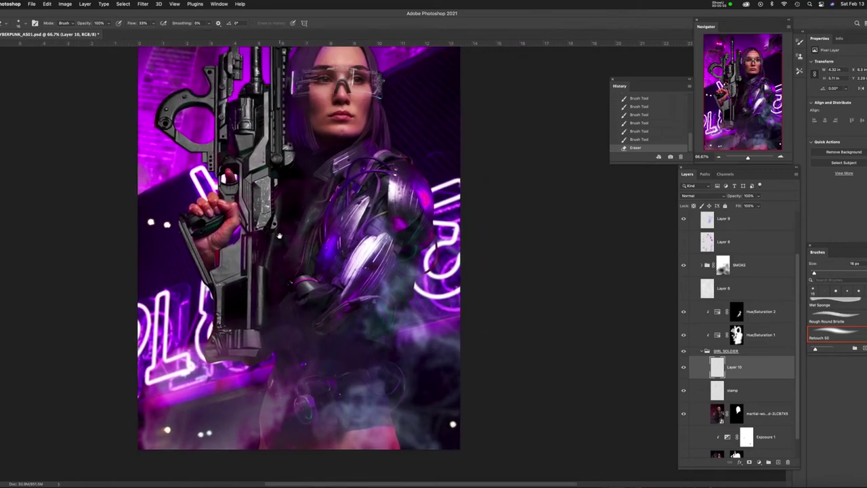
{"action": "scroll", "coordinate": [314, 238], "scroll_direction": "up", "scroll_amount": 2}
{"action": "scroll", "coordinate": [313, 238], "scroll_direction": "left", "scroll_amount": 2}
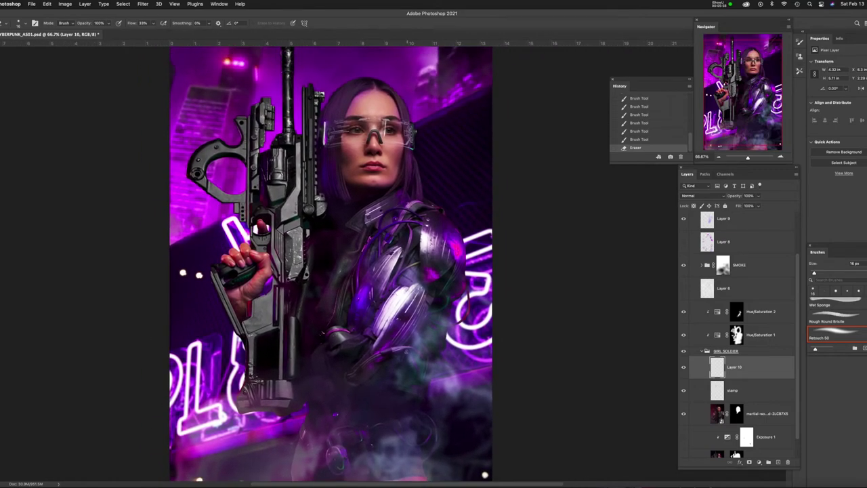
{"action": "scroll", "coordinate": [327, 215], "scroll_direction": "down", "scroll_amount": 2}
{"action": "scroll", "coordinate": [328, 215], "scroll_direction": "left", "scroll_amount": 2}
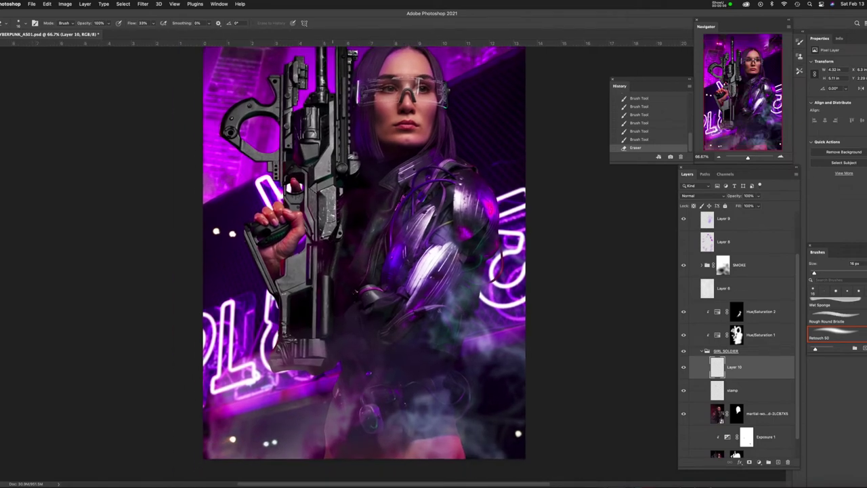
{"action": "scroll", "coordinate": [339, 276], "scroll_direction": "down", "scroll_amount": 3}
{"action": "scroll", "coordinate": [339, 275], "scroll_direction": "right", "scroll_amount": 3}
{"action": "scroll", "coordinate": [339, 276], "scroll_direction": "up", "scroll_amount": 3}
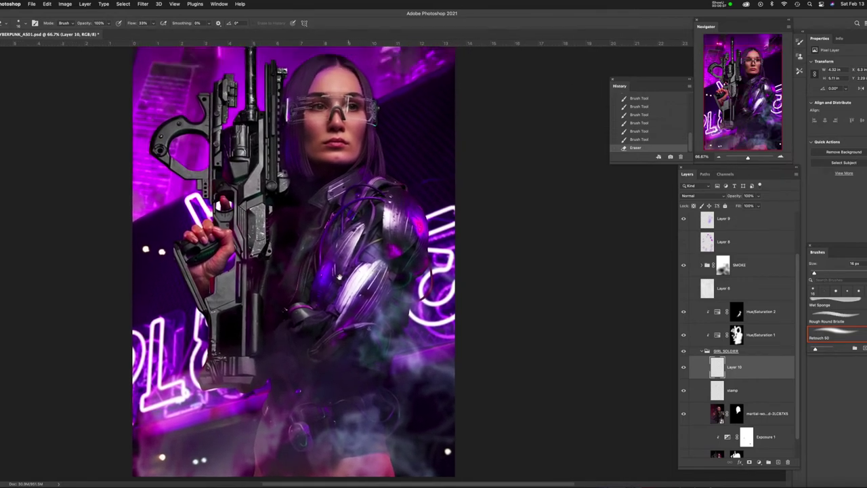
{"action": "scroll", "coordinate": [338, 276], "scroll_direction": "down", "scroll_amount": 5}
{"action": "scroll", "coordinate": [339, 275], "scroll_direction": "left", "scroll_amount": 2}
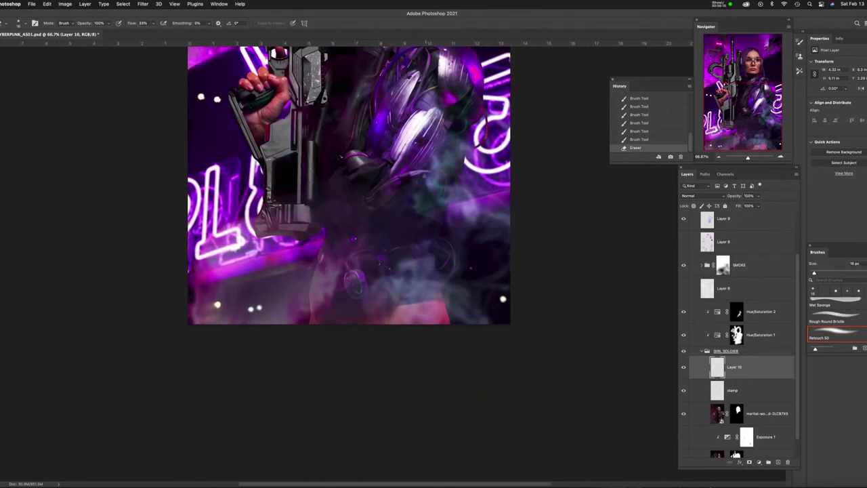
{"action": "scroll", "coordinate": [332, 230], "scroll_direction": "up", "scroll_amount": 3}
{"action": "scroll", "coordinate": [332, 230], "scroll_direction": "right", "scroll_amount": 1}
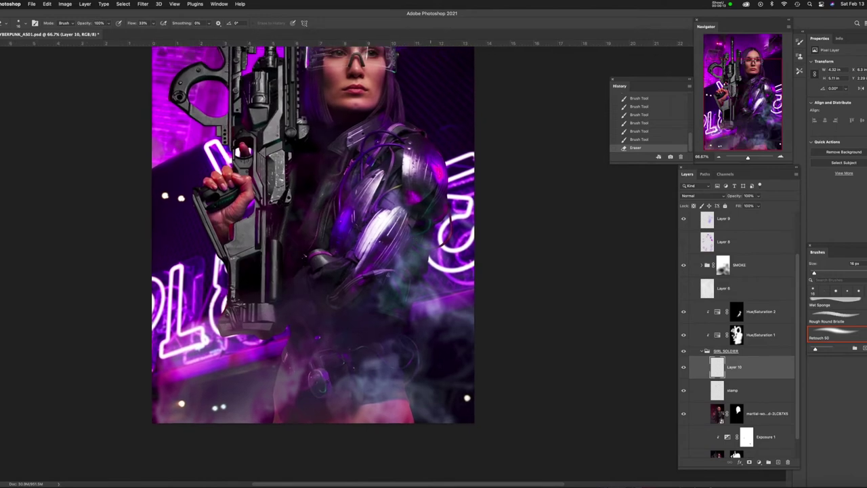
{"action": "scroll", "coordinate": [393, 140], "scroll_direction": "up", "scroll_amount": 3}
{"action": "scroll", "coordinate": [393, 141], "scroll_direction": "right", "scroll_amount": 1}
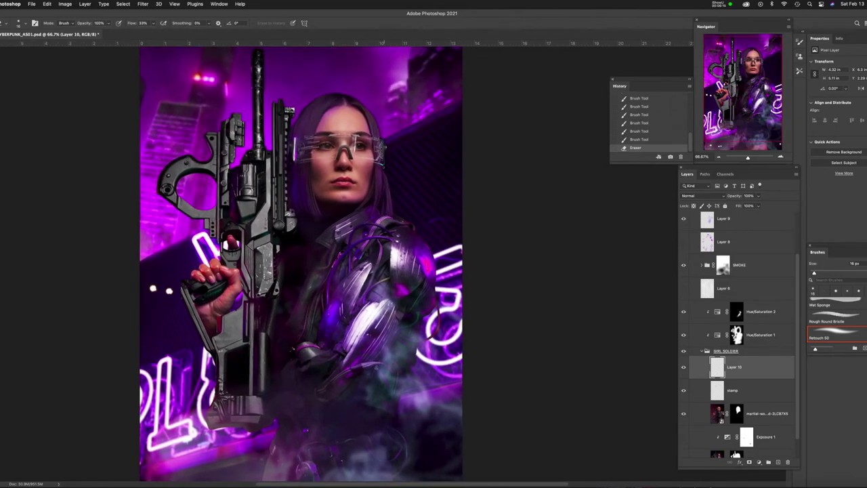
{"action": "scroll", "coordinate": [362, 175], "scroll_direction": "up", "scroll_amount": 2}
{"action": "scroll", "coordinate": [362, 175], "scroll_direction": "left", "scroll_amount": 1}
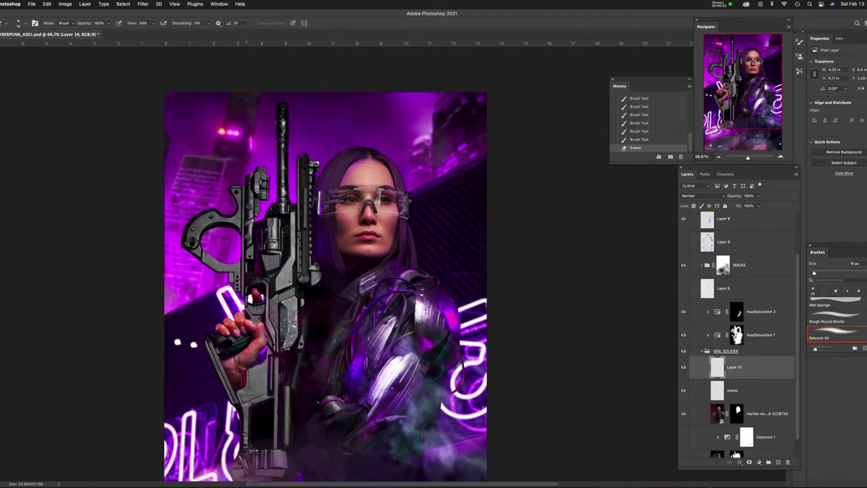
{"action": "scroll", "coordinate": [340, 262], "scroll_direction": "down", "scroll_amount": 2}
{"action": "scroll", "coordinate": [340, 262], "scroll_direction": "left", "scroll_amount": 1}
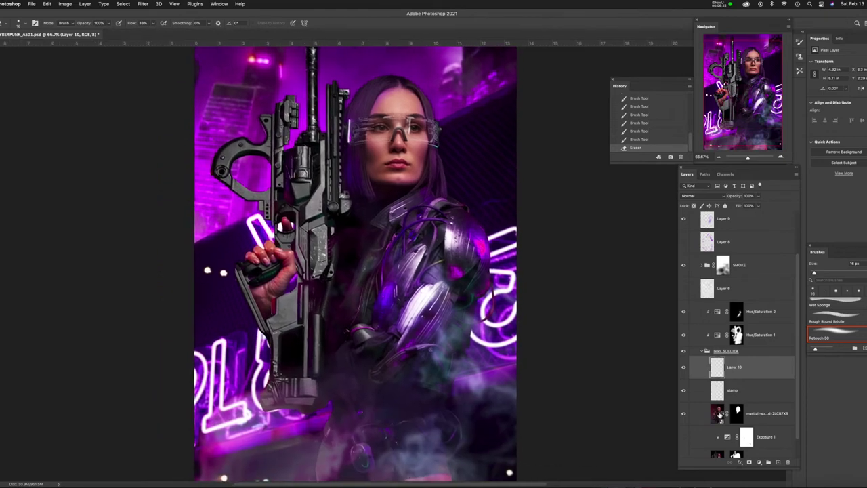
Add a new layer above Hue/Saturation 2 and clip it to the GIRL SOLDIER group.
{"action": "left_click", "coordinate": [717, 313]}
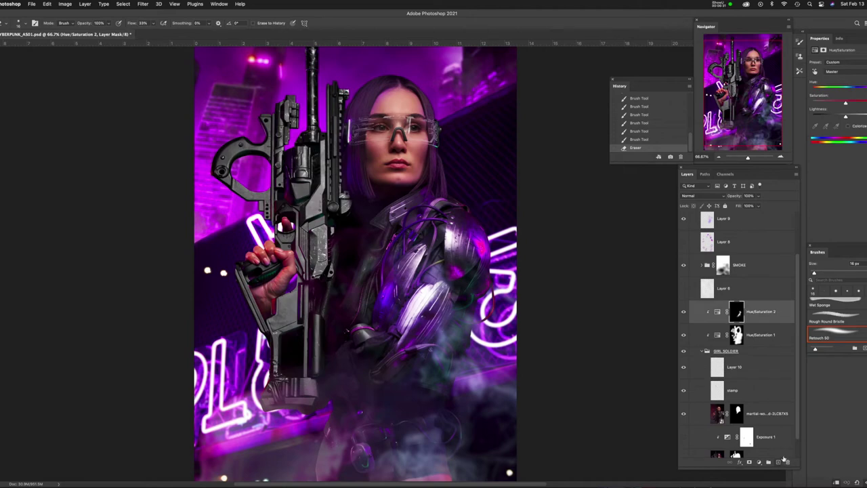
{"action": "left_click", "coordinate": [779, 461]}
{"action": "key", "text": "super+alt+g"}
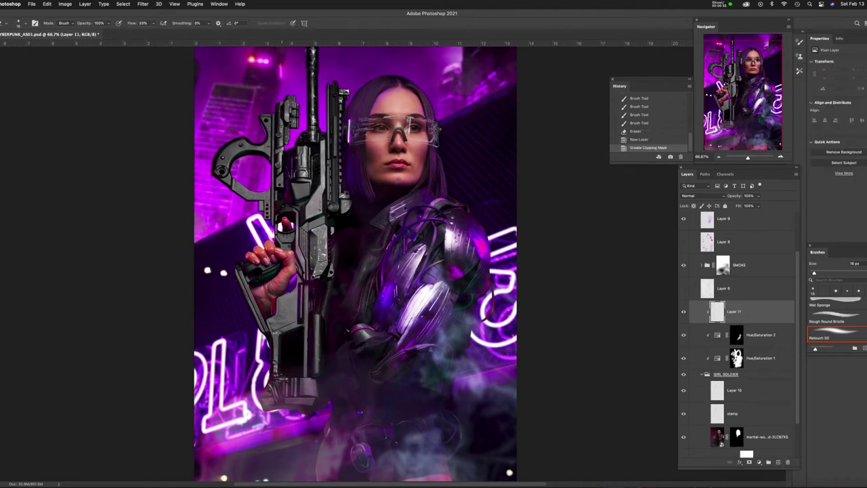
Paint soft highlights around the gripping hand and rifle edges with a soft round brush at 5% flow, and name the layer WHITE HIGHLIGHTS.
{"action": "scroll", "coordinate": [379, 267], "scroll_direction": "down", "scroll_amount": 5}
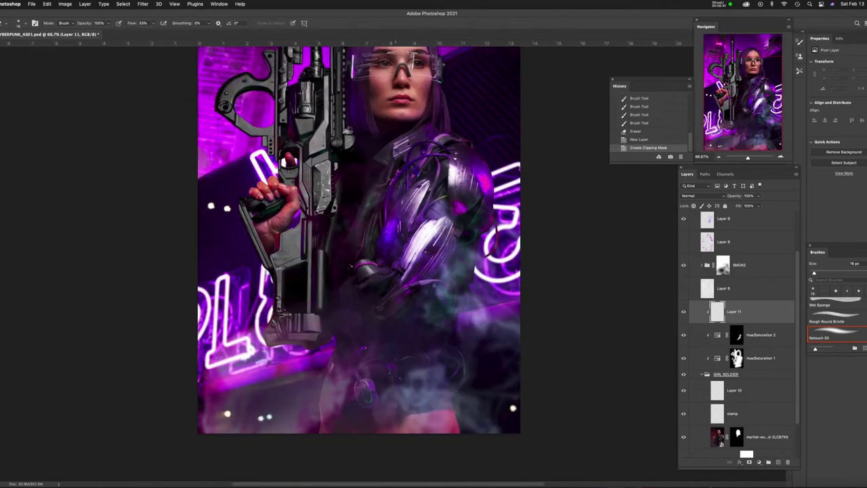
{"action": "scroll", "coordinate": [294, 181], "scroll_direction": "up", "scroll_amount": 5}
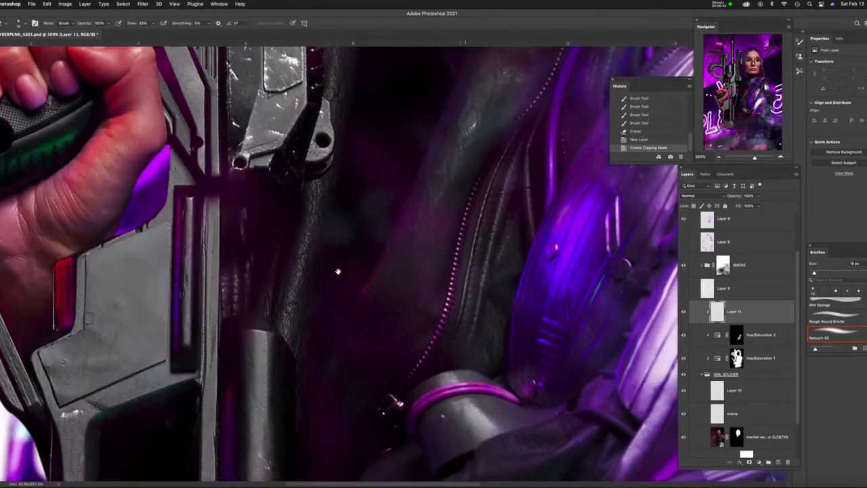
{"action": "scroll", "coordinate": [316, 232], "scroll_direction": "left", "scroll_amount": 5}
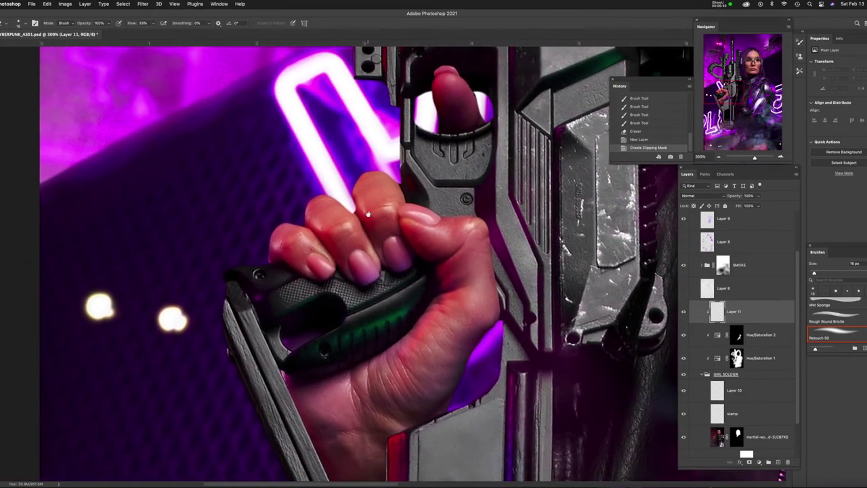
{"action": "left_click_drag", "start_coordinate": [182, 23], "coordinate": [180, 33]}
{"action": "scroll", "coordinate": [339, 265], "scroll_direction": "down", "scroll_amount": 3}
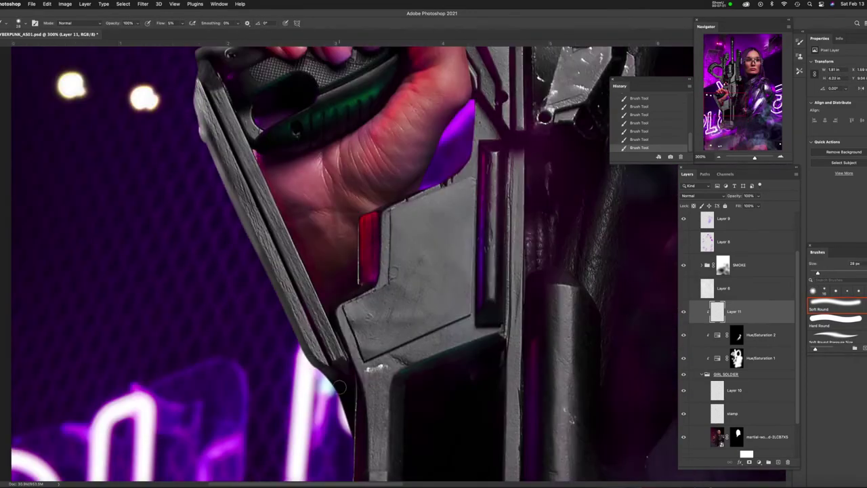
{"action": "scroll", "coordinate": [338, 264], "scroll_direction": "down", "scroll_amount": 3}
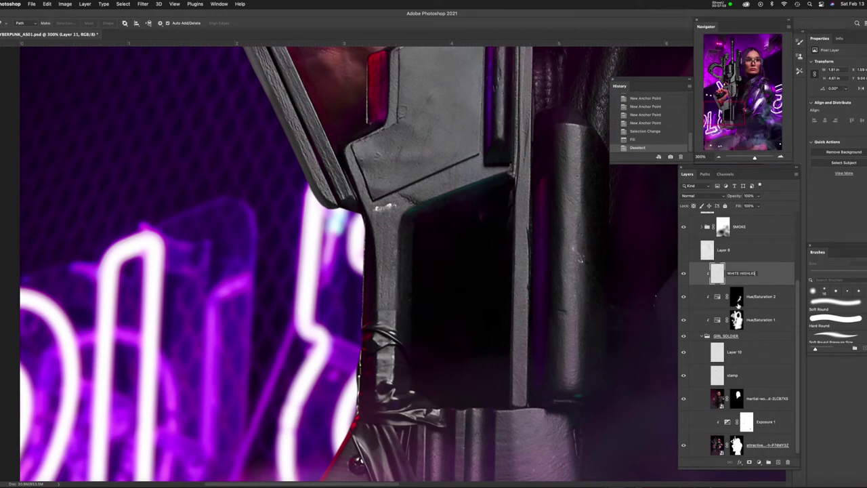
{"action": "key", "text": "Return"}
Brush white rim highlights along the edges of the rifle, hand, armour and body on WHITE HIGHLIGHTS, thinning them with the Eraser.
{"action": "key", "text": "b"}
{"action": "left_click_drag", "start_coordinate": [369, 220], "coordinate": [366, 338]}
{"action": "left_click_drag", "start_coordinate": [440, 264], "coordinate": [447, 352]}
{"action": "left_click_drag", "start_coordinate": [474, 213], "coordinate": [427, 305]}
{"action": "mouse_move", "coordinate": [517, 369]}
{"action": "left_mouse_down"}
{"action": "mouse_move", "coordinate": [386, 362]}
{"action": "mouse_move", "coordinate": [379, 332]}
{"action": "left_mouse_up"}
{"action": "left_click_drag", "start_coordinate": [474, 339], "coordinate": [325, 339]}
{"action": "mouse_move", "coordinate": [440, 352]}
{"action": "left_mouse_down"}
{"action": "mouse_move", "coordinate": [440, 274]}
{"action": "mouse_move", "coordinate": [433, 358]}
{"action": "mouse_move", "coordinate": [414, 285]}
{"action": "mouse_move", "coordinate": [434, 380]}
{"action": "mouse_move", "coordinate": [447, 257]}
{"action": "left_mouse_up"}
{"action": "key", "text": "super+minus"}
{"action": "left_click_drag", "start_coordinate": [420, 169], "coordinate": [366, 372]}
{"action": "left_click_drag", "start_coordinate": [366, 237], "coordinate": [386, 386]}
{"action": "mouse_move", "coordinate": [406, 284]}
{"action": "left_mouse_down"}
{"action": "mouse_move", "coordinate": [376, 174]}
{"action": "mouse_move", "coordinate": [474, 176]}
{"action": "left_mouse_up"}
{"action": "left_click_drag", "start_coordinate": [366, 224], "coordinate": [474, 264]}
{"action": "left_click_drag", "start_coordinate": [434, 203], "coordinate": [451, 318]}
{"action": "mouse_move", "coordinate": [467, 203]}
{"action": "left_mouse_down"}
{"action": "mouse_move", "coordinate": [550, 90]}
{"action": "mouse_move", "coordinate": [433, 285]}
{"action": "left_mouse_up"}
{"action": "left_click_drag", "start_coordinate": [379, 230], "coordinate": [382, 315]}
{"action": "left_click_drag", "start_coordinate": [346, 366], "coordinate": [379, 386]}
{"action": "left_click_drag", "start_coordinate": [406, 264], "coordinate": [379, 376]}
{"action": "left_click_drag", "start_coordinate": [417, 142], "coordinate": [417, 315]}
{"action": "mouse_move", "coordinate": [420, 203]}
{"action": "left_mouse_down"}
{"action": "mouse_move", "coordinate": [420, 291]}
{"action": "mouse_move", "coordinate": [446, 145]}
{"action": "mouse_move", "coordinate": [444, 437]}
{"action": "left_mouse_up"}
{"action": "left_click_drag", "start_coordinate": [464, 295], "coordinate": [464, 439]}
{"action": "left_click_drag", "start_coordinate": [433, 284], "coordinate": [458, 325]}
{"action": "mouse_move", "coordinate": [603, 328]}
{"action": "left_mouse_down"}
{"action": "mouse_move", "coordinate": [466, 193]}
{"action": "mouse_move", "coordinate": [459, 105]}
{"action": "left_mouse_up"}
{"action": "left_click_drag", "start_coordinate": [474, 204], "coordinate": [450, 194]}
{"action": "left_click_drag", "start_coordinate": [528, 223], "coordinate": [435, 213]}
{"action": "mouse_move", "coordinate": [569, 278]}
{"action": "left_mouse_down"}
{"action": "mouse_move", "coordinate": [483, 277]}
{"action": "mouse_move", "coordinate": [408, 207]}
{"action": "mouse_move", "coordinate": [416, 218]}
{"action": "left_mouse_up"}
{"action": "left_click_drag", "start_coordinate": [407, 407], "coordinate": [261, 164]}
{"action": "mouse_move", "coordinate": [348, 150]}
{"action": "left_mouse_down"}
{"action": "mouse_move", "coordinate": [385, 191]}
{"action": "mouse_move", "coordinate": [352, 50]}
{"action": "left_mouse_up"}
{"action": "left_click_drag", "start_coordinate": [383, 386], "coordinate": [379, 102]}
{"action": "left_click_drag", "start_coordinate": [379, 339], "coordinate": [379, 298]}
{"action": "left_click_drag", "start_coordinate": [379, 373], "coordinate": [368, 325]}
{"action": "left_click_drag", "start_coordinate": [420, 284], "coordinate": [383, 148]}
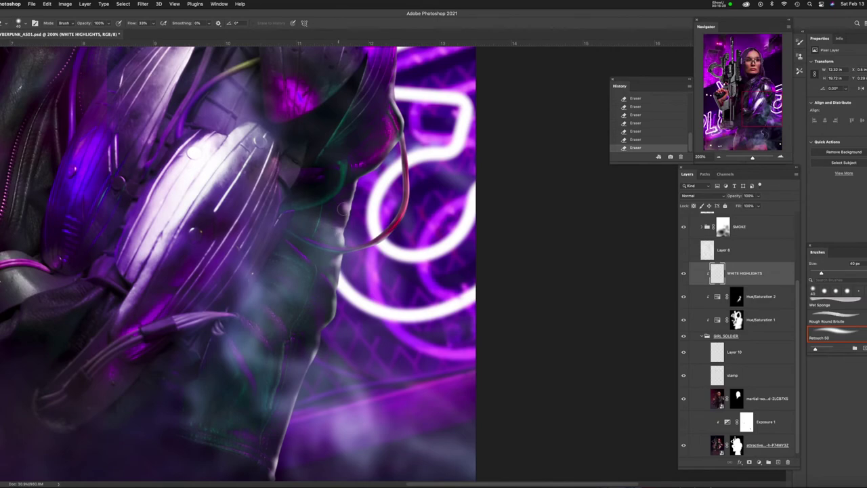
{"action": "key", "text": "ctrl+0"}
{"action": "scroll", "coordinate": [372, 298], "scroll_direction": "up", "scroll_amount": 5}
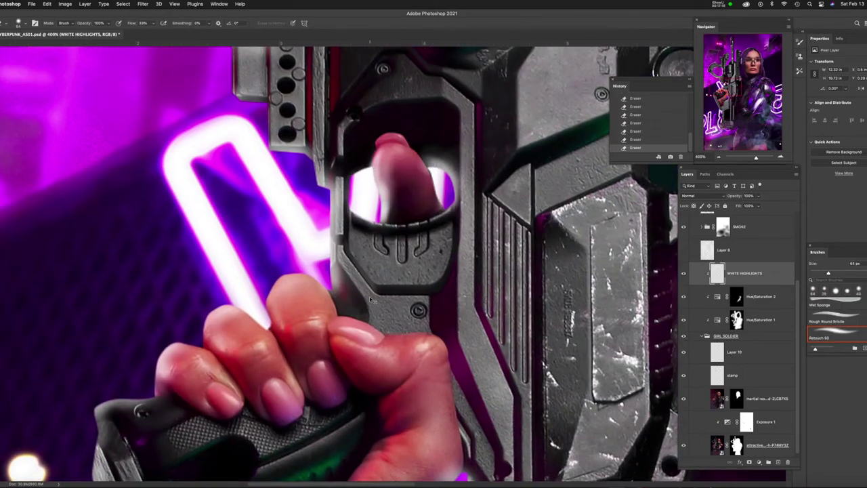
Add a Hue/Saturation adjustment above WHITE HIGHLIGHTS, clip it to the GIRL SOLDIER group and turn on Colorize.
{"action": "scroll", "coordinate": [370, 298], "scroll_direction": "down", "scroll_amount": 10}
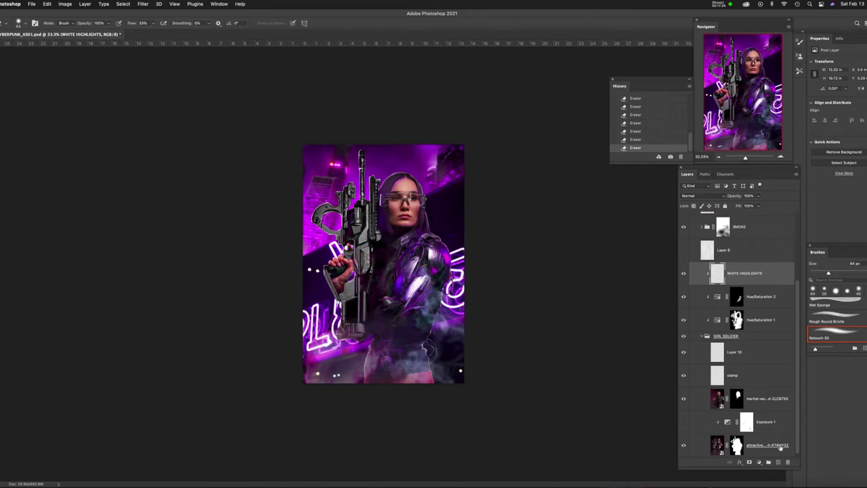
{"action": "left_click", "coordinate": [759, 463]}
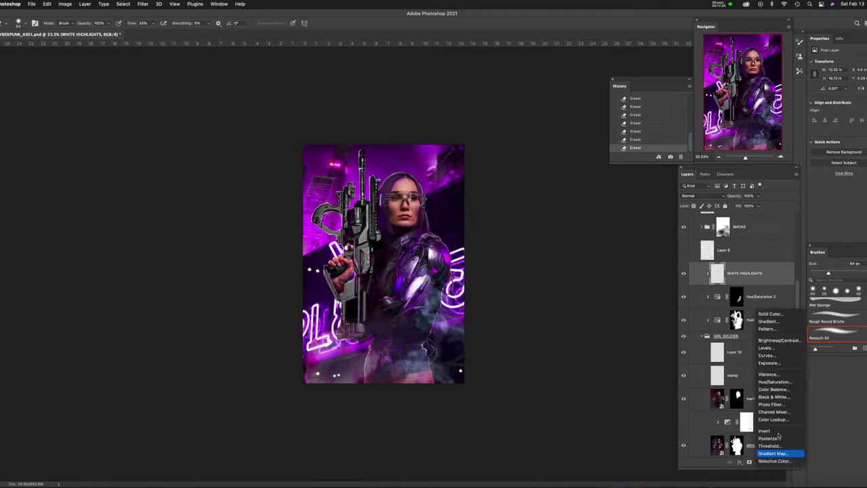
{"action": "left_click", "coordinate": [771, 382]}
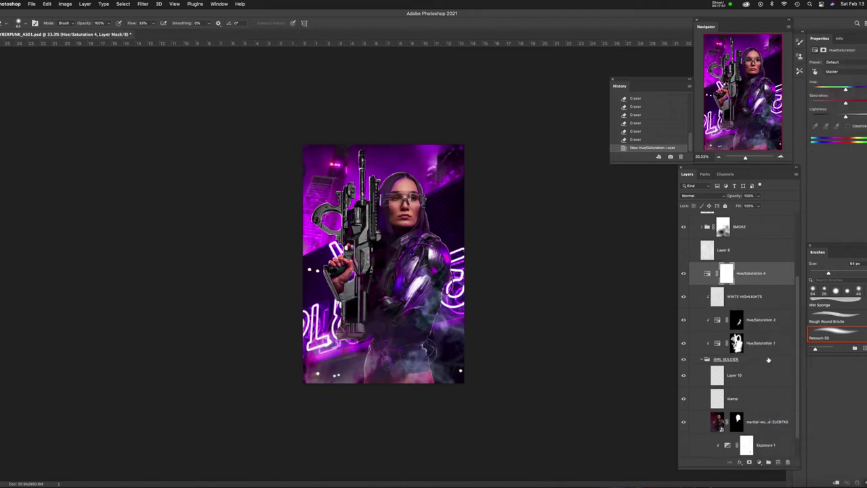
{"action": "key", "text": "super+alt+g"}
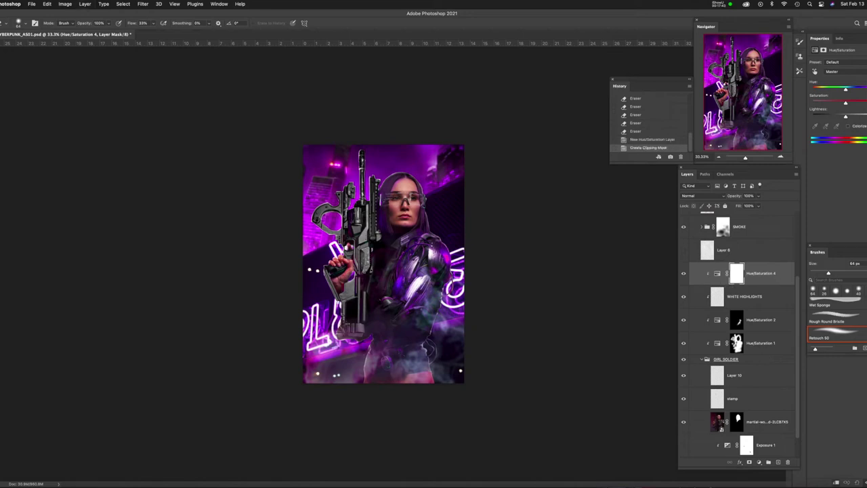
{"action": "left_click", "coordinate": [847, 126]}
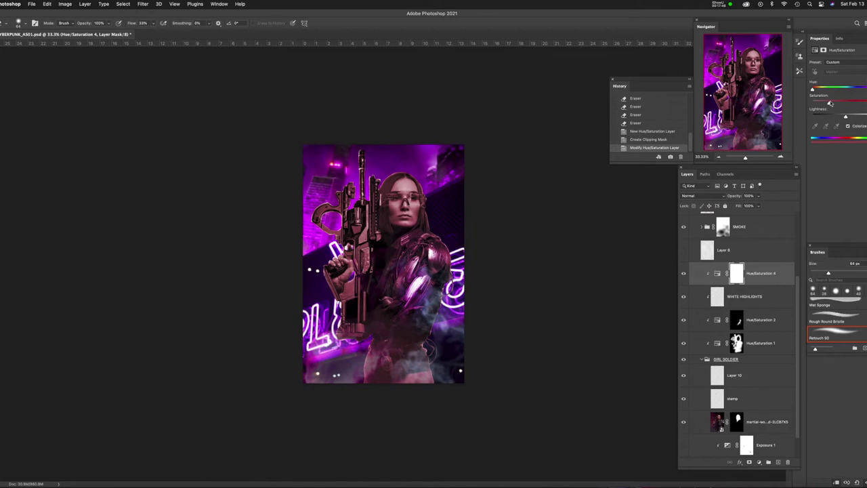
Shift the colorize tint of Hue/Saturation 4 to a saturated magenta-violet and invert its layer mask to black.
{"action": "left_click_drag", "start_coordinate": [837, 102], "coordinate": [864, 96]}
{"action": "left_click", "coordinate": [737, 273]}
{"action": "key", "text": "super+i"}
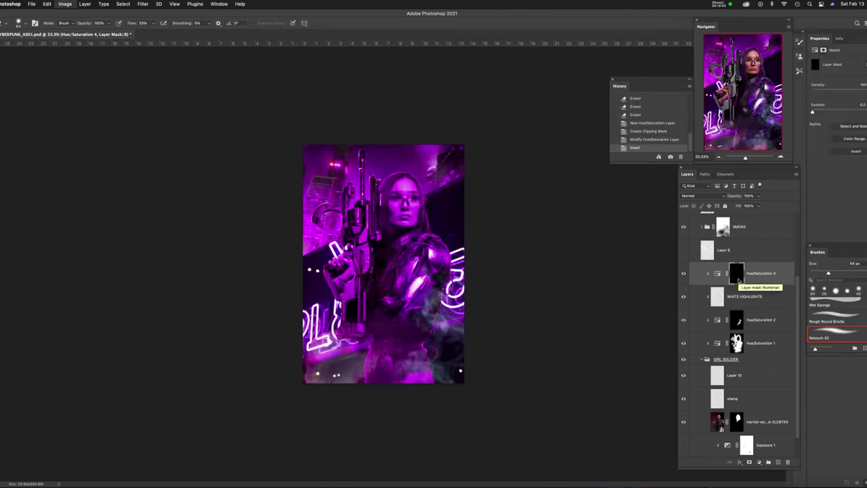
Paint white on the Hue/Saturation 4 mask along the soldier's hip and leg edge with a soft round brush at 5% flow.
{"action": "key", "text": "ctrl+plus"}
{"action": "key", "text": "ctrl+plus"}
{"action": "key", "text": "ctrl+plus"}
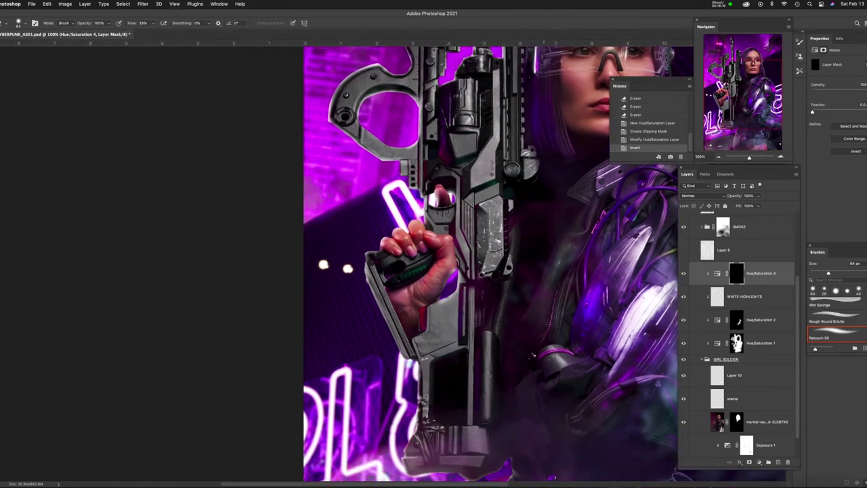
{"action": "scroll", "coordinate": [444, 298], "scroll_direction": "down", "scroll_amount": 10}
{"action": "key", "text": "ctrl+plus"}
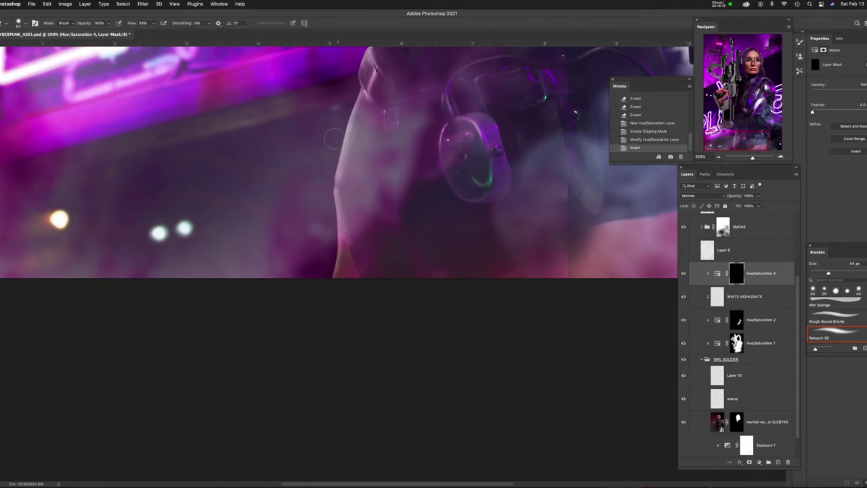
{"action": "left_click", "coordinate": [352, 114]}
{"action": "left_click_drag", "start_coordinate": [334, 211], "coordinate": [353, 221]}
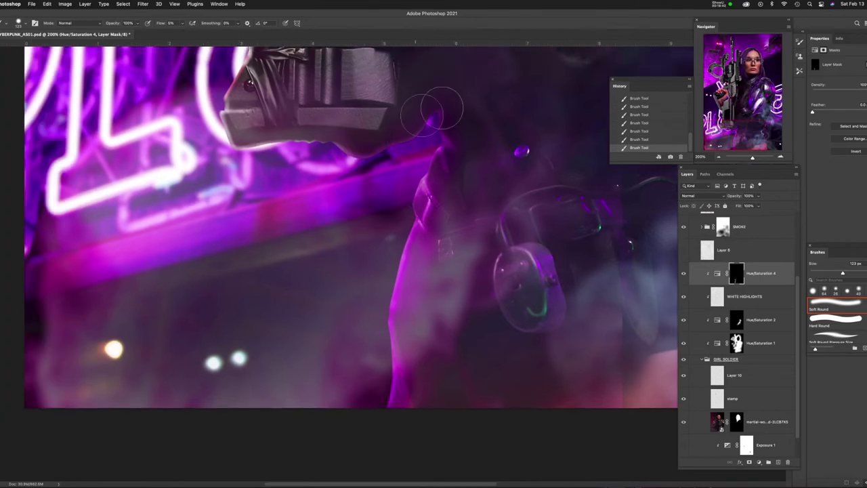
{"action": "left_click_drag", "start_coordinate": [423, 203], "coordinate": [484, 238]}
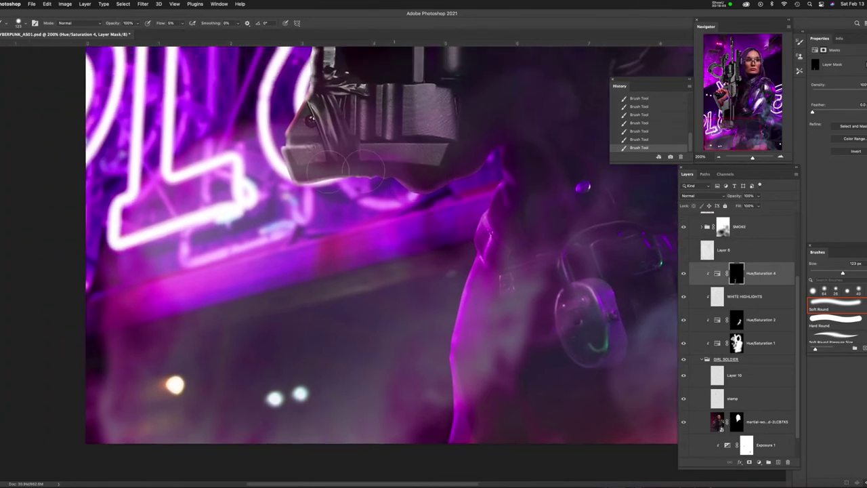
Reveal the violet rim tint along the rifle stock, gripping hand, scope and barrel edges on the Hue/Saturation 4 mask.
{"action": "scroll", "coordinate": [284, 146], "scroll_direction": "up", "scroll_amount": 2}
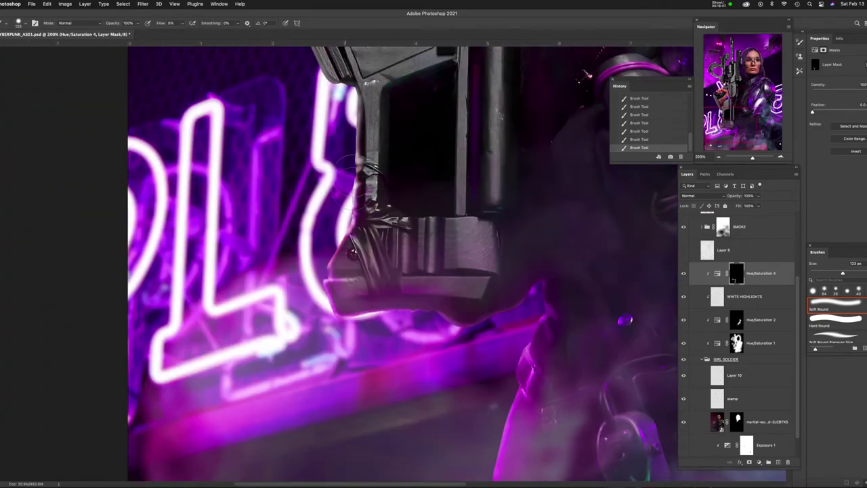
{"action": "scroll", "coordinate": [362, 210], "scroll_direction": "up", "scroll_amount": 5}
{"action": "scroll", "coordinate": [371, 271], "scroll_direction": "up", "scroll_amount": 10}
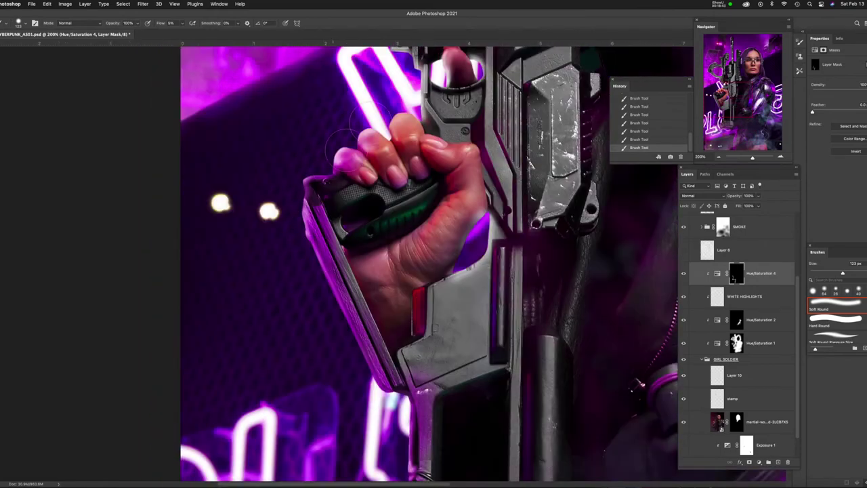
{"action": "scroll", "coordinate": [371, 271], "scroll_direction": "left", "scroll_amount": 4}
{"action": "scroll", "coordinate": [484, 182], "scroll_direction": "up", "scroll_amount": 6}
{"action": "scroll", "coordinate": [484, 181], "scroll_direction": "right", "scroll_amount": 8}
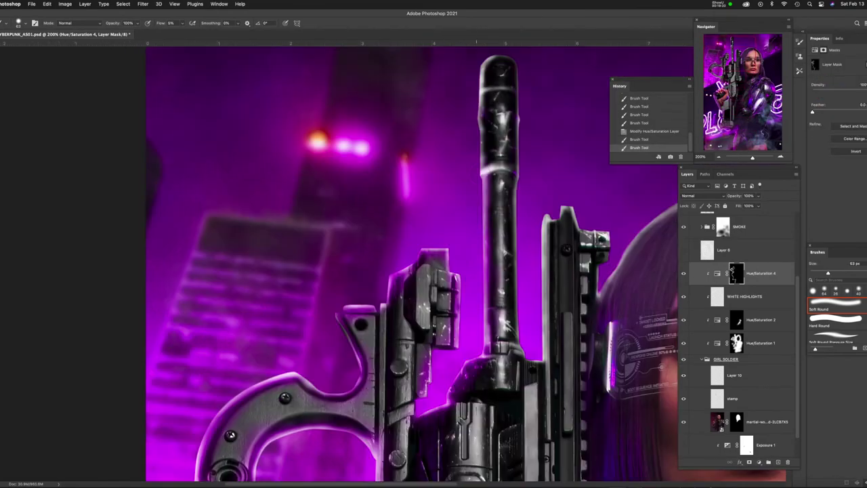
{"action": "scroll", "coordinate": [484, 179], "scroll_direction": "right", "scroll_amount": 8}
{"action": "scroll", "coordinate": [447, 203], "scroll_direction": "down", "scroll_amount": 12}
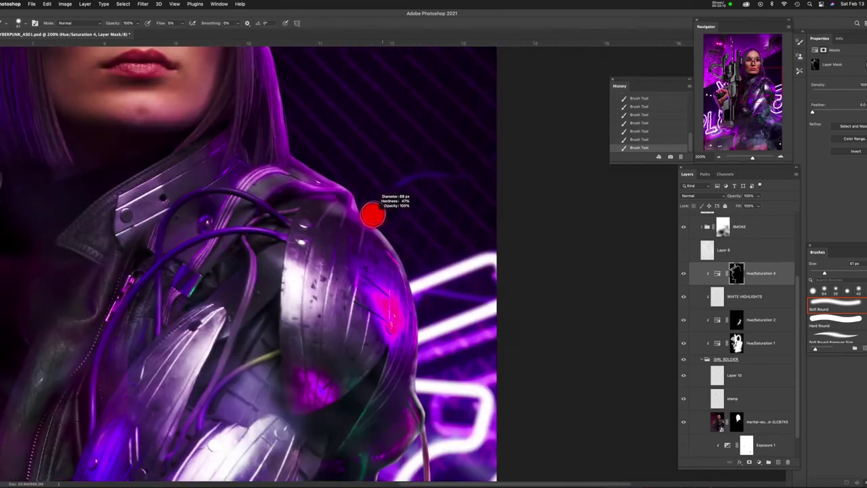
Extend the violet rim tint over the shoulder armour, arm, waist cables and fingers on the Hue/Saturation 4 mask, varying the brush size.
{"action": "key", "text": "bracketleft"}
{"action": "key", "text": "bracketleft"}
{"action": "scroll", "coordinate": [474, 257], "scroll_direction": "left", "scroll_amount": 3}
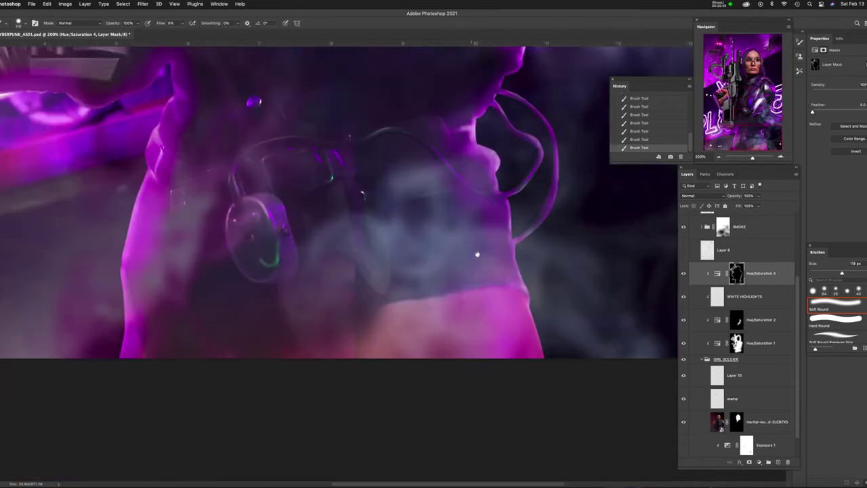
{"action": "scroll", "coordinate": [474, 251], "scroll_direction": "up", "scroll_amount": 12}
{"action": "key", "text": "bracketright"}
{"action": "key", "text": "bracketright"}
{"action": "key", "text": "bracketright"}
{"action": "key", "text": "ctrl+minus"}
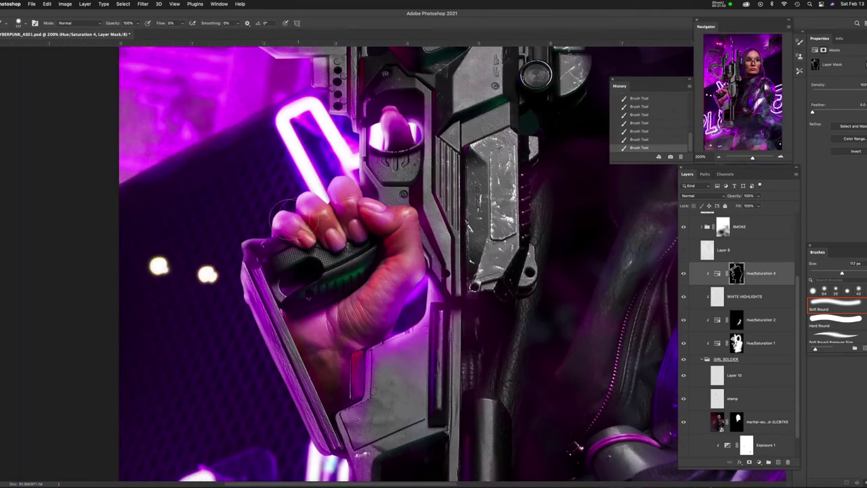
Set the WHITE HIGHLIGHTS layer's opacity to 100% and add a layer mask to it.
{"action": "key", "text": "ctrl+minus"}
{"action": "key", "text": "alt+bracketleft"}
{"action": "mouse_move", "coordinate": [758, 196]}
{"action": "left_mouse_down"}
{"action": "mouse_move", "coordinate": [749, 206]}
{"action": "mouse_move", "coordinate": [724, 207]}
{"action": "mouse_move", "coordinate": [771, 207]}
{"action": "left_mouse_up"}
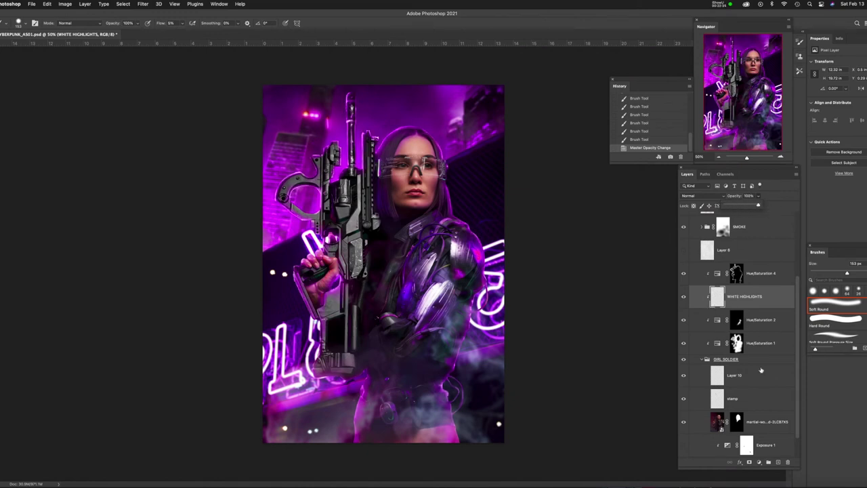
{"action": "left_click", "coordinate": [749, 463]}
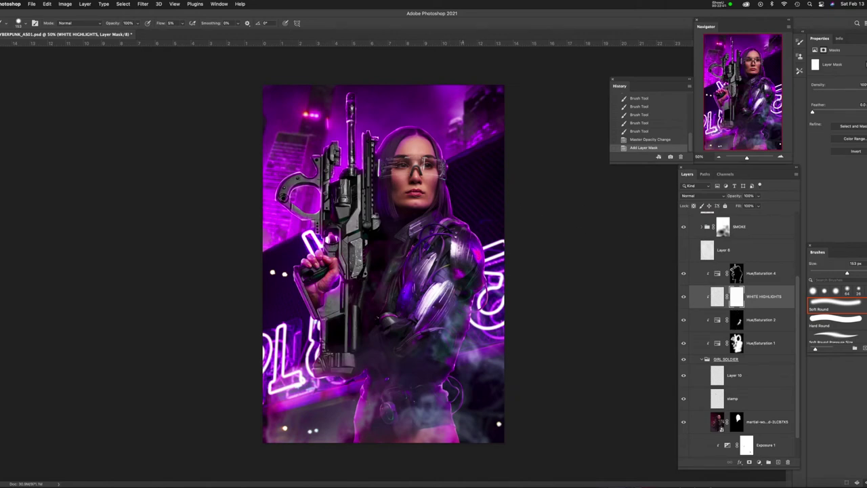
Soften the white highlights along the hair outline beside the rifle and over the head by painting on the WHITE HIGHLIGHTS mask with a smaller brush.
{"action": "key", "text": "bracketleft"}
{"action": "key", "text": "bracketleft"}
{"action": "key", "text": "bracketleft"}
{"action": "key", "text": "bracketleft"}
{"action": "left_click", "coordinate": [376, 159]}
{"action": "left_click", "coordinate": [376, 159]}
{"action": "left_click", "coordinate": [376, 159]}
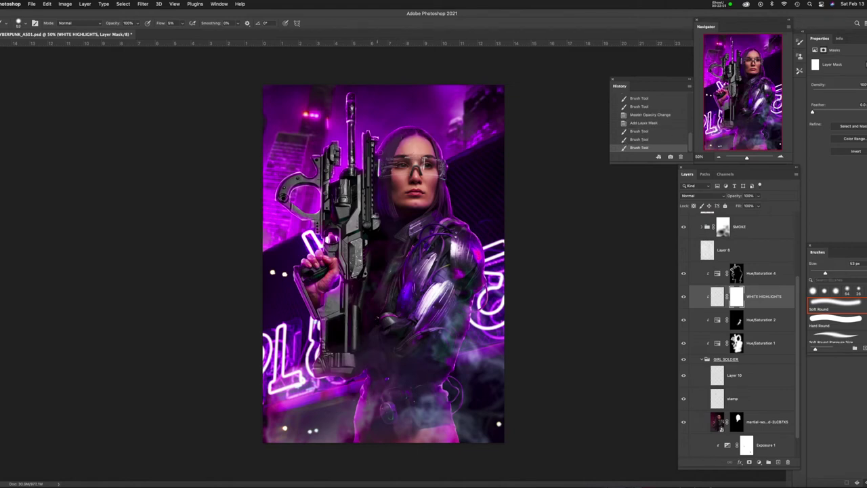
{"action": "left_click", "coordinate": [383, 156]}
{"action": "left_click", "coordinate": [393, 144]}
{"action": "left_click", "coordinate": [405, 132]}
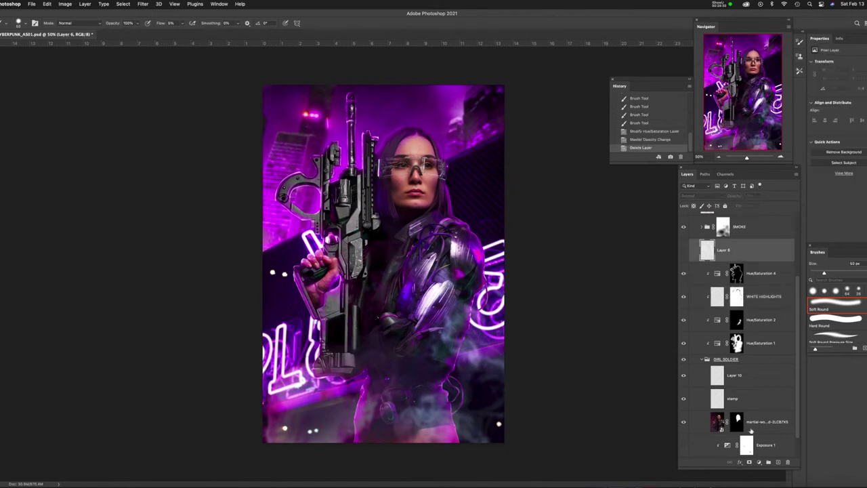
Add a Hue/Saturation adjustment directly above the martial-woman layer inside the GIRL SOLDIER group.
{"action": "left_click", "coordinate": [719, 422]}
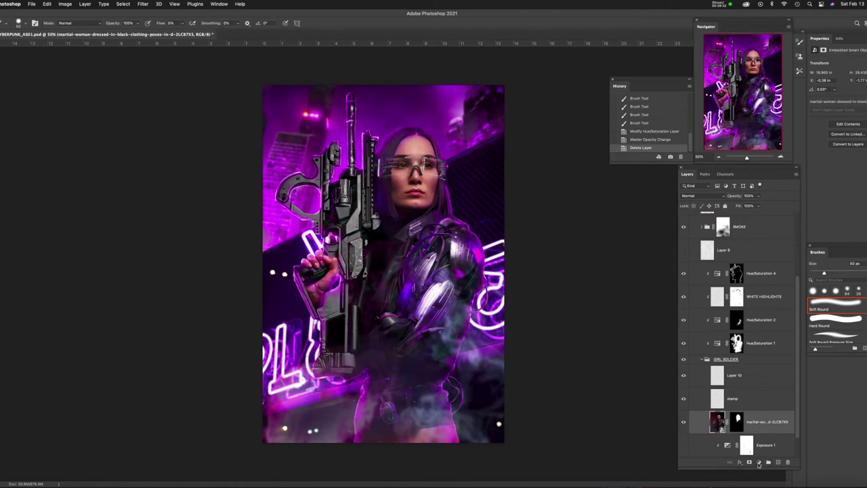
{"action": "left_click", "coordinate": [759, 462]}
{"action": "left_click", "coordinate": [774, 381]}
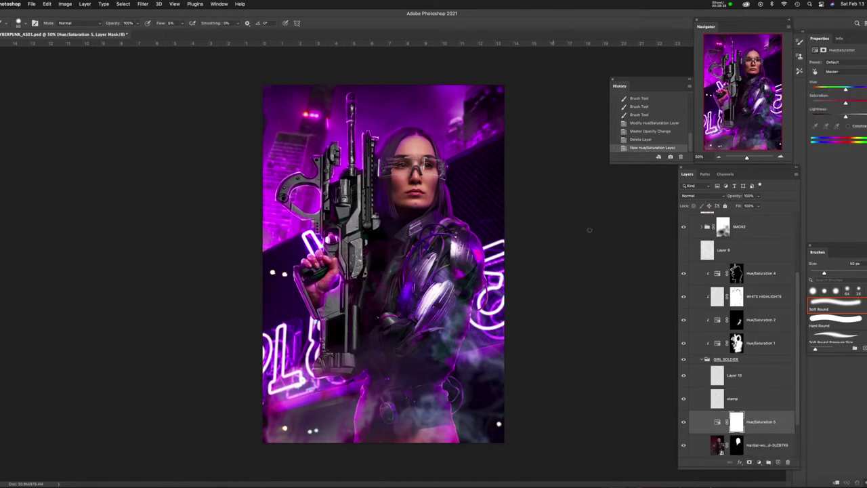
Trace the visor lens around the nose bridge with the Pen tool and convert the path to a selection.
{"action": "key", "text": "p"}
{"action": "scroll", "coordinate": [386, 397], "scroll_direction": "up", "scroll_amount": 6}
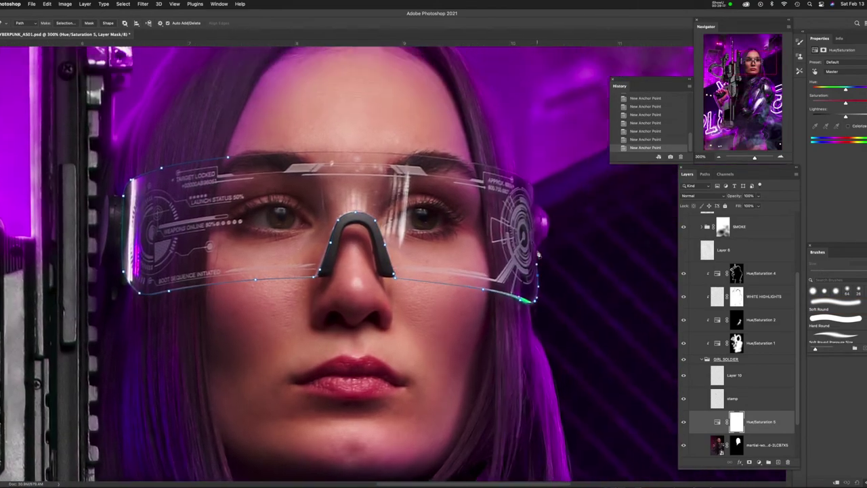
{"action": "left_click_drag", "start_coordinate": [539, 254], "coordinate": [664, 288]}
{"action": "key", "text": "ctrl+Return"}
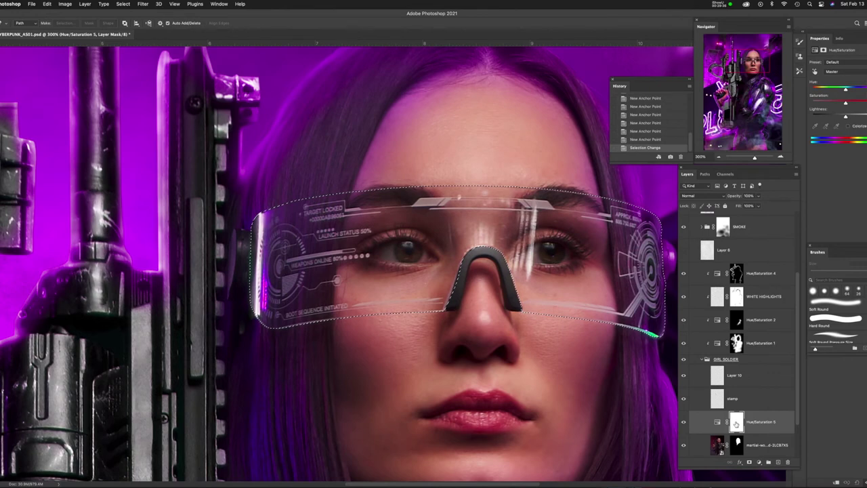
Invert the selected visor area on the Hue/Saturation 5 mask, deselect, and invert the whole mask so only the lens is affected.
{"action": "left_click", "coordinate": [736, 424]}
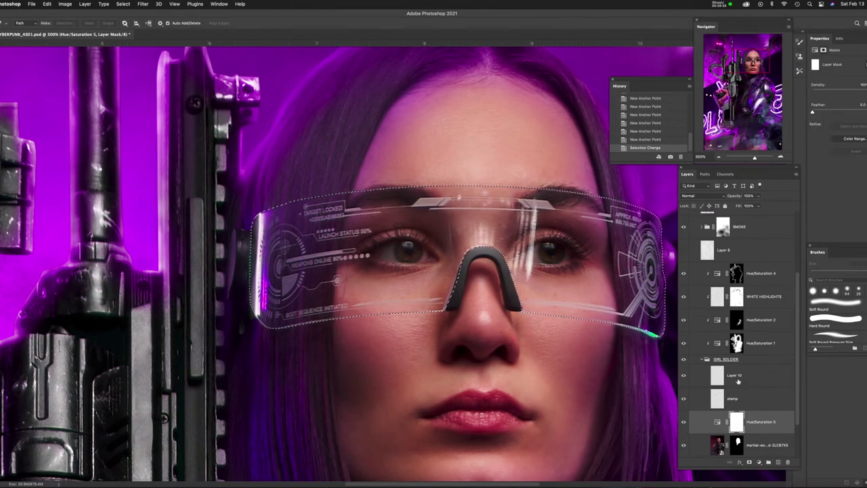
{"action": "key", "text": "ctrl+i"}
{"action": "key", "text": "ctrl+d"}
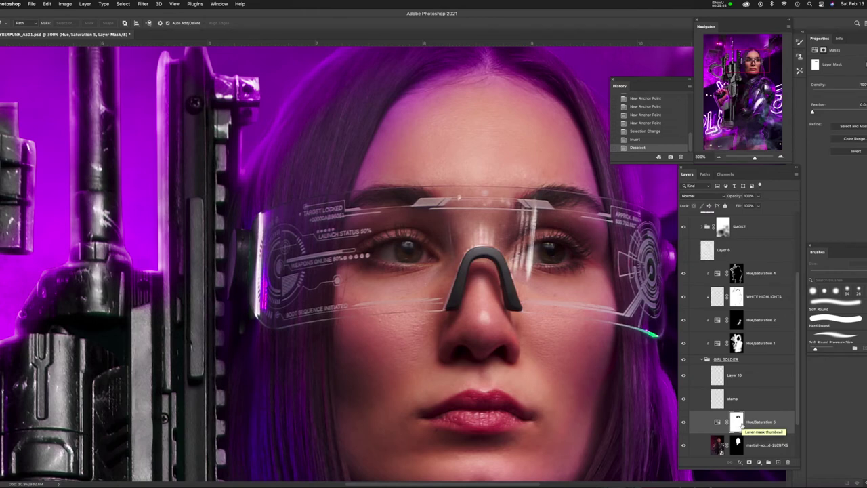
{"action": "key", "text": "ctrl+i"}
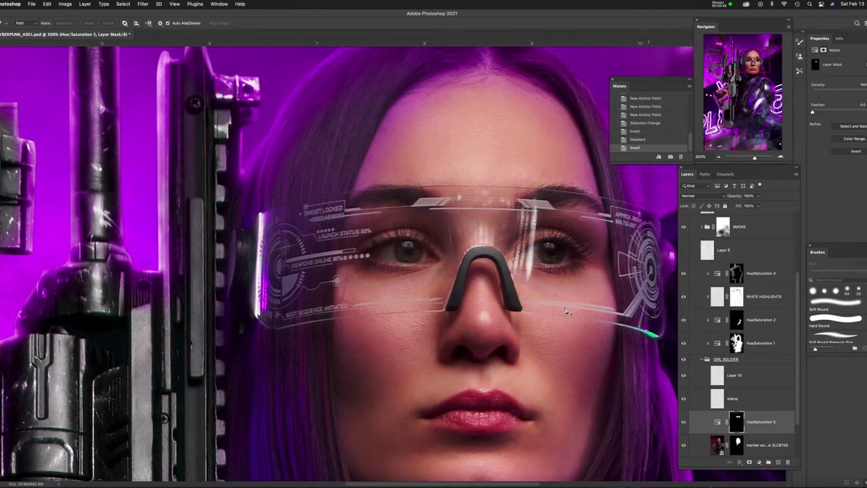
Turn on Colorize for Hue/Saturation 5 and tint the visor red with higher saturation and slightly lower lightness.
{"action": "left_click", "coordinate": [716, 423]}
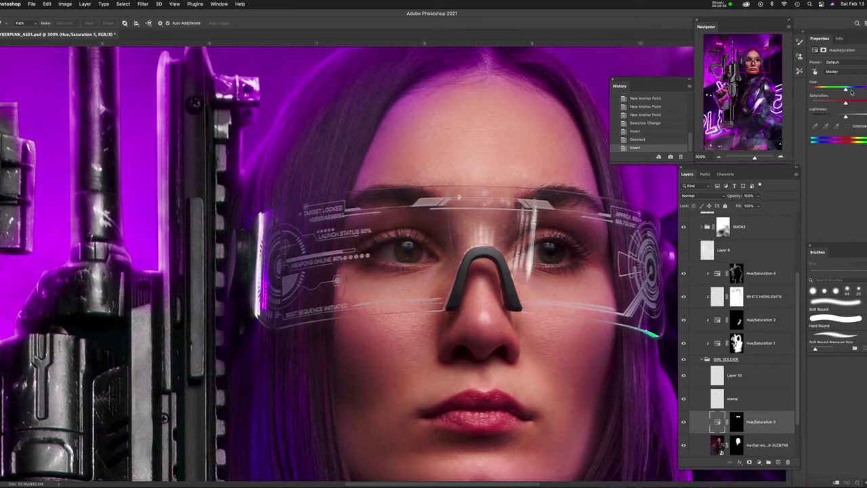
{"action": "left_click_drag", "start_coordinate": [845, 92], "coordinate": [863, 95]}
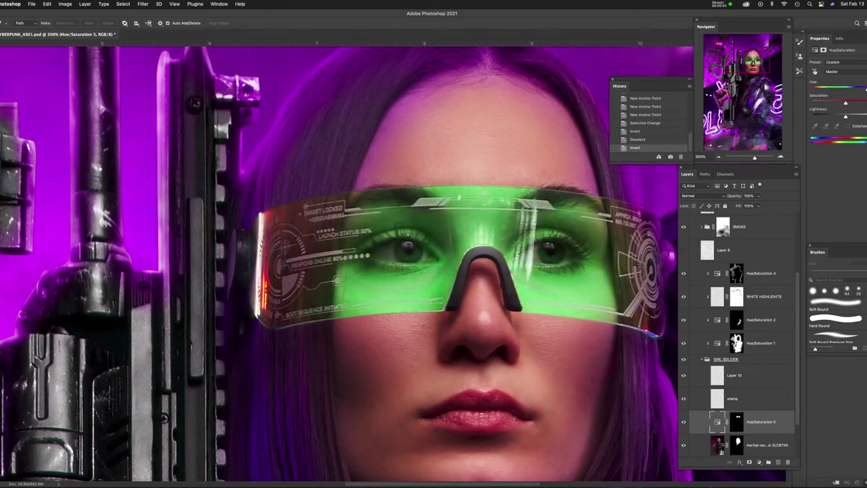
{"action": "left_click", "coordinate": [848, 127]}
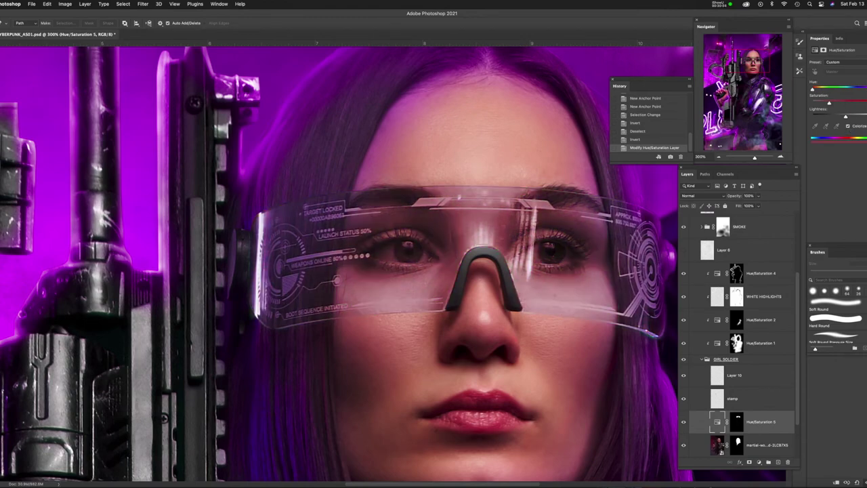
{"action": "key", "text": "super+minus"}
{"action": "key", "text": "super+minus"}
{"action": "key", "text": "super+minus"}
{"action": "key", "text": "super+minus"}
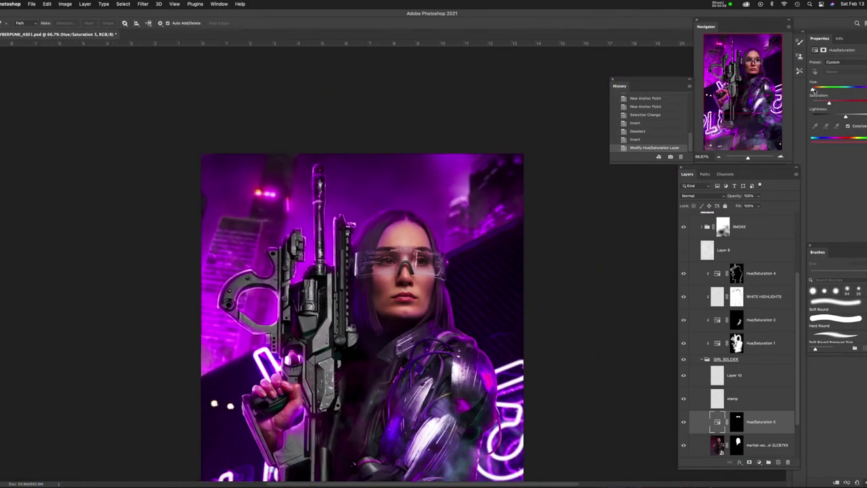
{"action": "left_click_drag", "start_coordinate": [813, 91], "coordinate": [838, 116]}
Reduce the opacity of the visor's Hue/Saturation 5 adjustment to 53%.
{"action": "key", "text": "super+minus"}
{"action": "left_click_drag", "start_coordinate": [757, 196], "coordinate": [742, 205]}
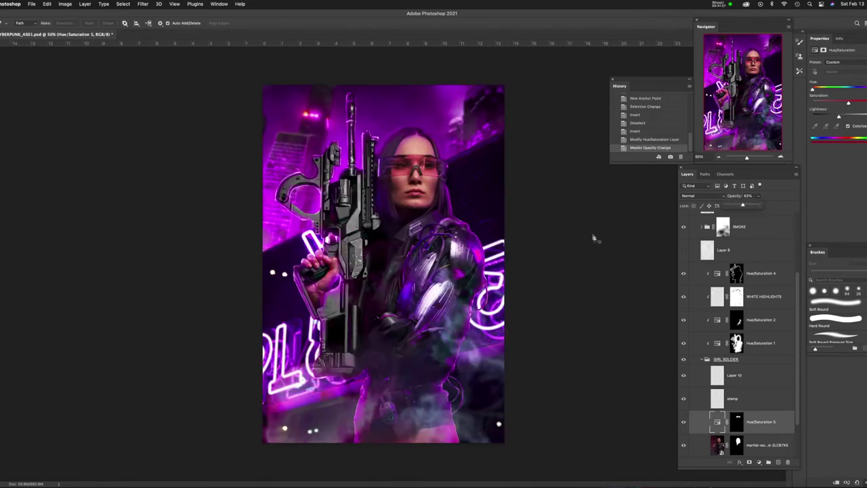
{"action": "key", "text": "5"}
{"action": "key", "text": "3"}
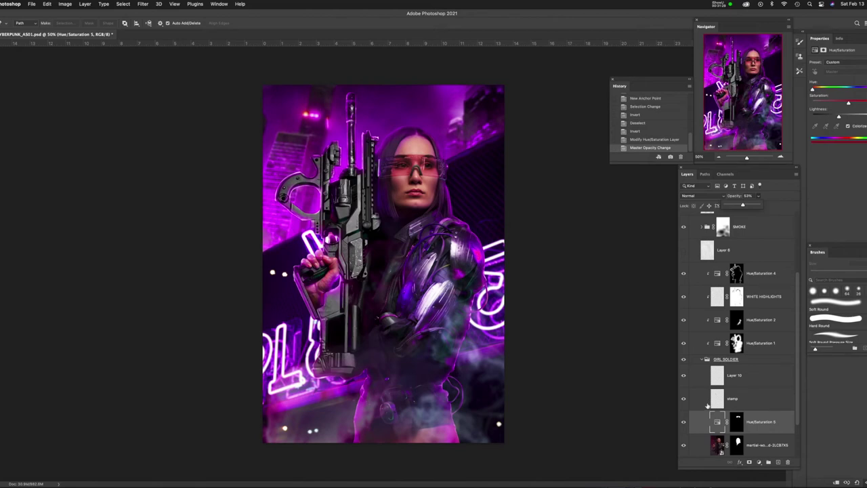
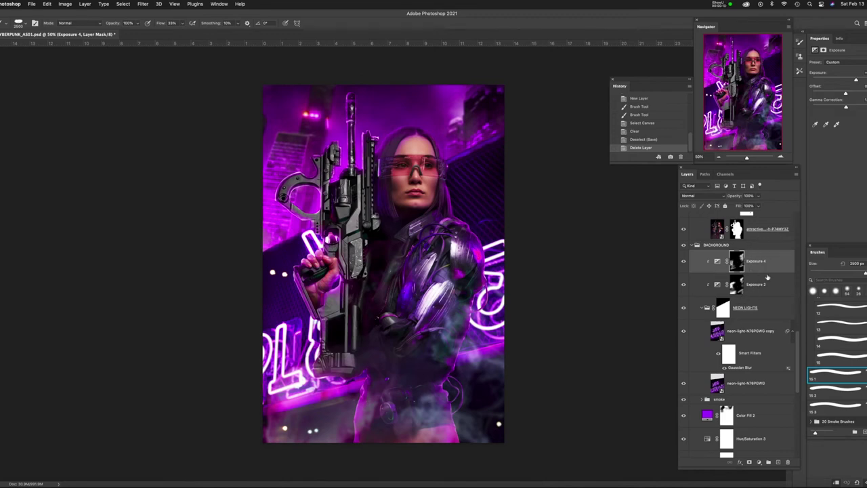
Choose a soft round brush of about 97 px, add a new layer above Exposure 4 and clip it to the NEON LIGHTS group.
{"action": "left_click", "coordinate": [813, 291]}
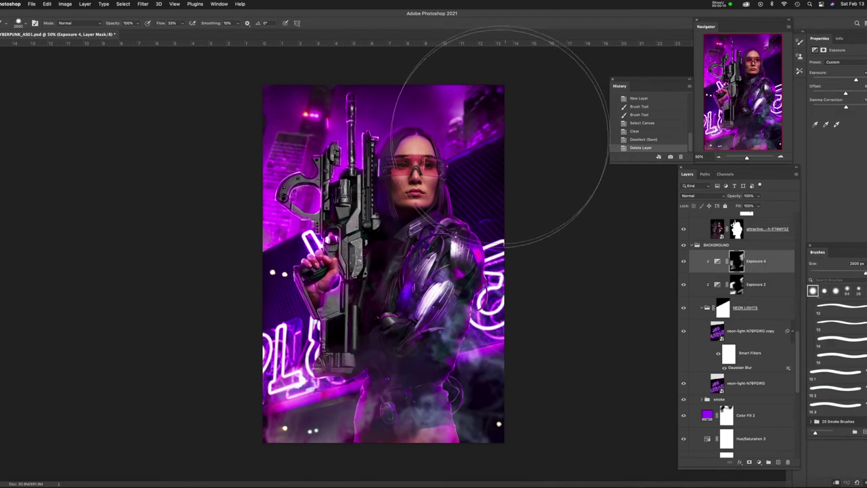
{"action": "left_click_drag", "start_coordinate": [433, 178], "coordinate": [442, 162]}
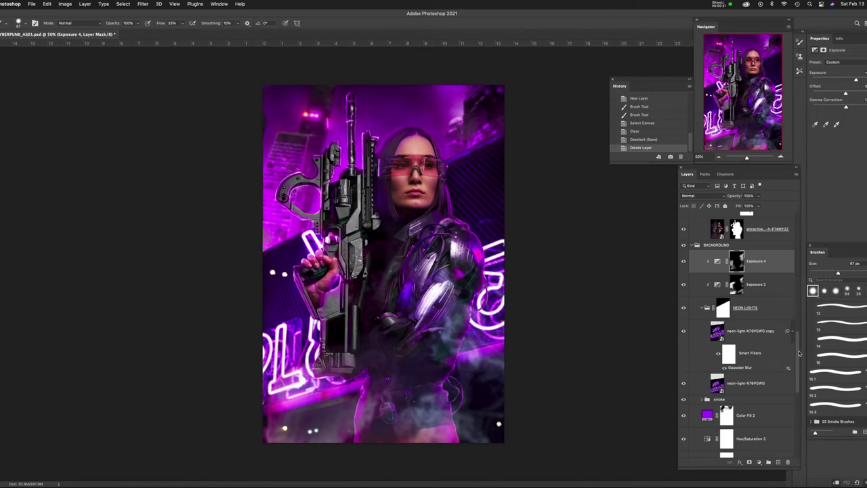
{"action": "left_click", "coordinate": [778, 461]}
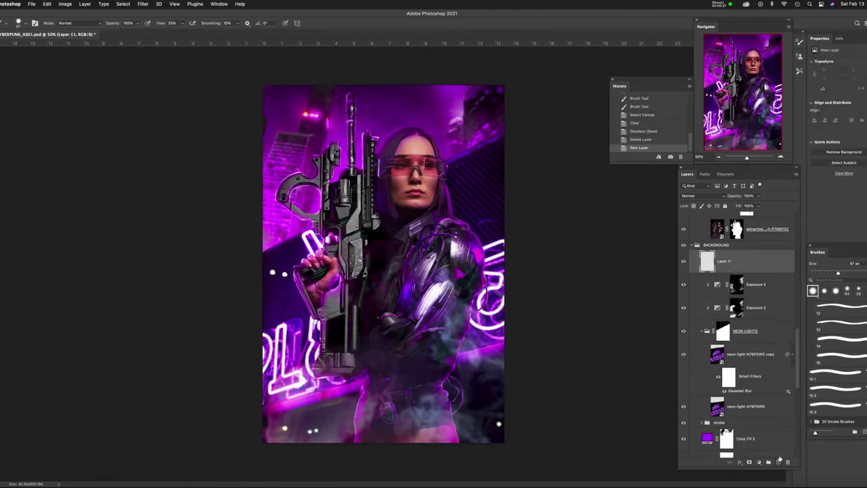
{"action": "key", "text": "super+alt+g"}
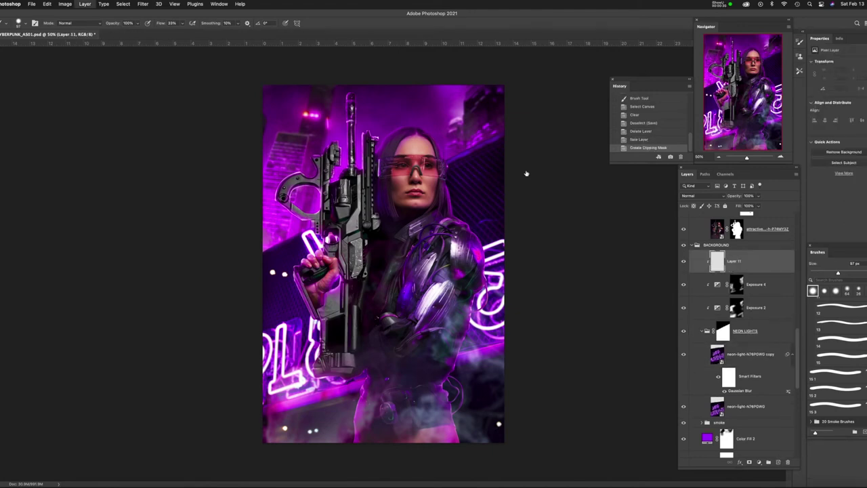
Undo the test stroke, lower the brush flow to 5%, and paint a soft highlight along the neon panel's upper edge on Layer 11.
{"action": "key", "text": "b"}
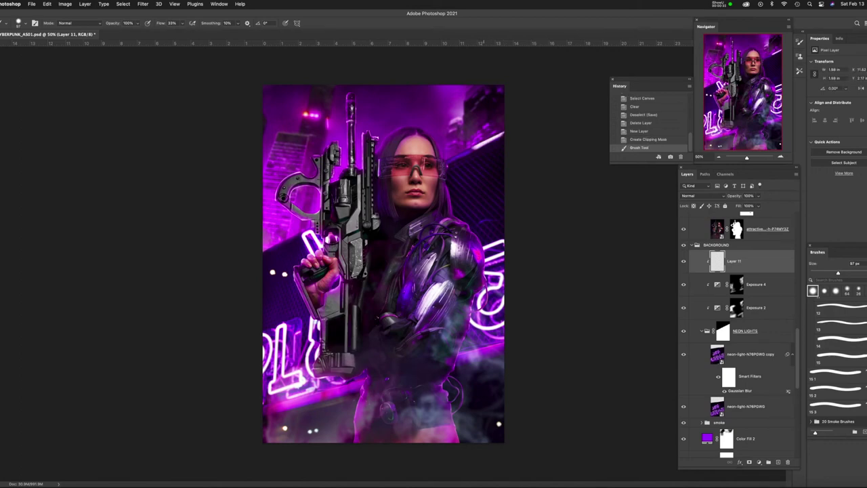
{"action": "key", "text": "super+z"}
{"action": "left_click_drag", "start_coordinate": [182, 24], "coordinate": [174, 34]}
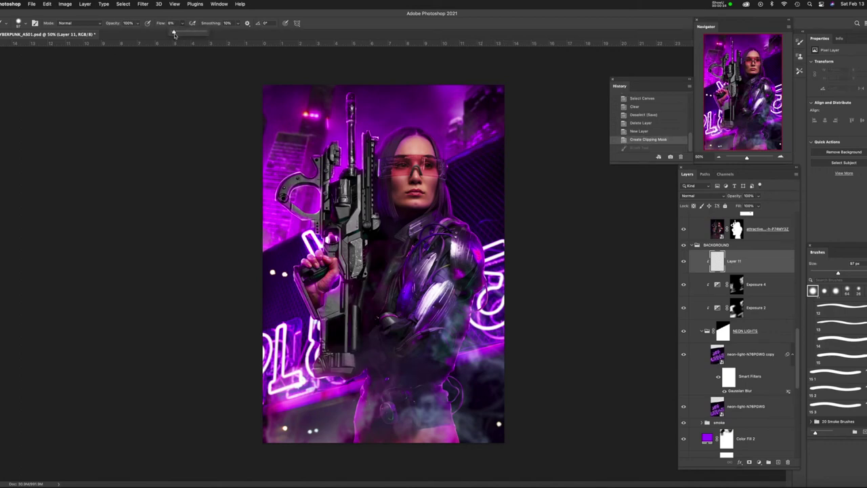
{"action": "mouse_move", "coordinate": [468, 142]}
{"action": "left_mouse_down"}
{"action": "mouse_move", "coordinate": [489, 131]}
{"action": "mouse_move", "coordinate": [443, 159]}
{"action": "left_mouse_up"}
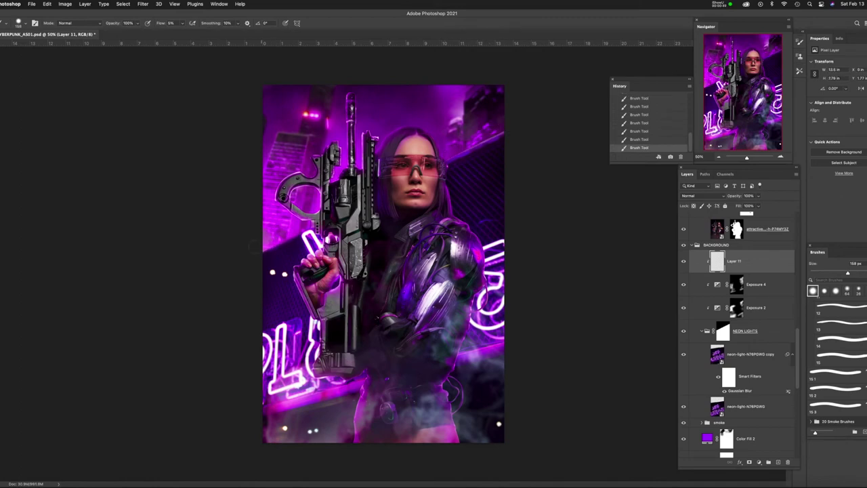
Add a Hue/Saturation adjustment above Layer 11, clip it to the neon group, and shift its color toward red.
{"action": "left_click", "coordinate": [759, 462]}
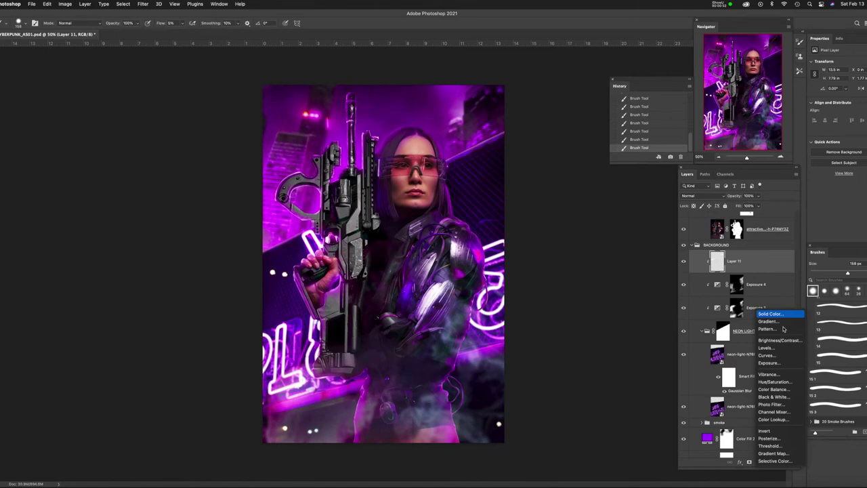
{"action": "left_click", "coordinate": [782, 383]}
{"action": "key", "text": "super+alt+g"}
{"action": "left_click_drag", "start_coordinate": [846, 89], "coordinate": [834, 102]}
Invert the Hue/Saturation 6 mask, paint the effect back along the neon panel's upper edge, and readjust its color settings.
{"action": "left_click", "coordinate": [736, 264]}
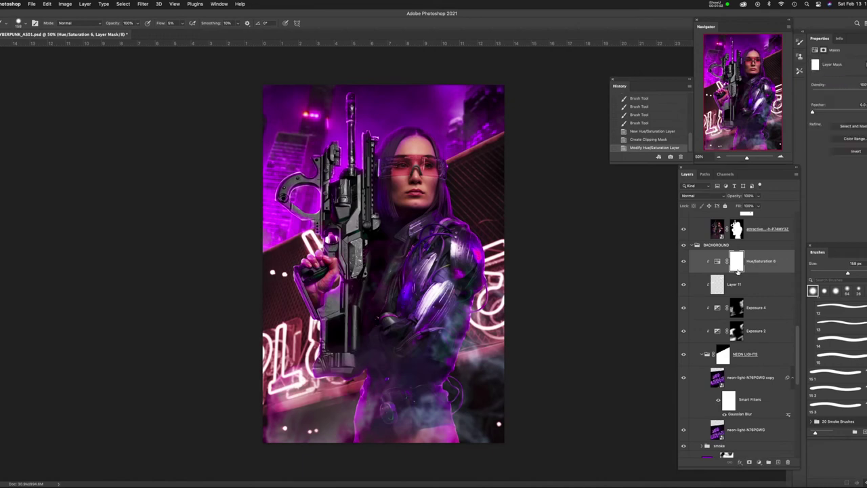
{"action": "key", "text": "super+i"}
{"action": "left_click", "coordinate": [486, 138]}
{"action": "left_click", "coordinate": [503, 129]}
{"action": "left_click", "coordinate": [504, 127]}
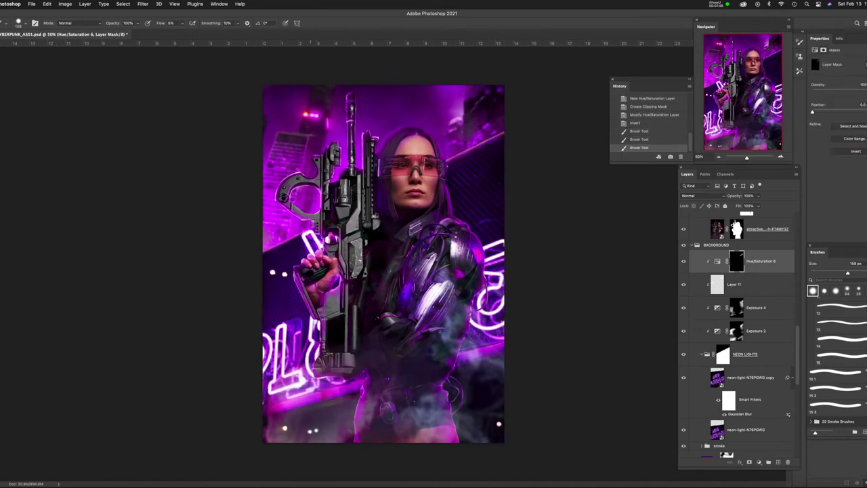
{"action": "left_click", "coordinate": [505, 128]}
{"action": "left_click", "coordinate": [504, 130]}
{"action": "left_click", "coordinate": [502, 132]}
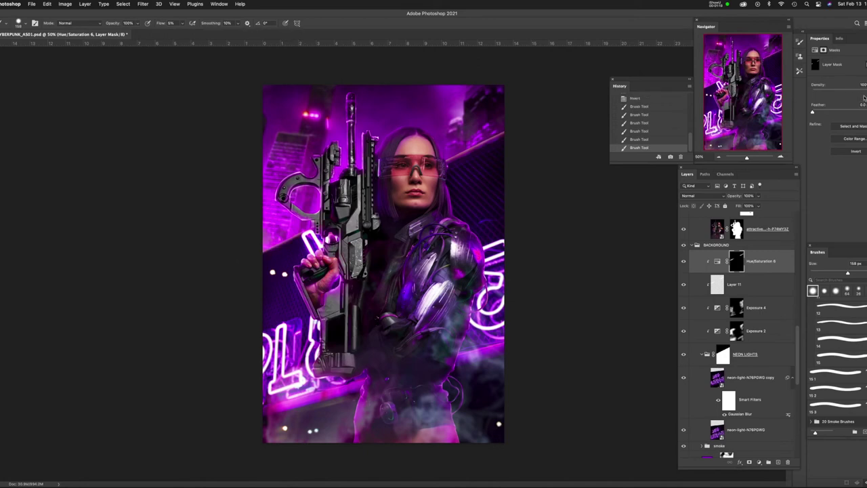
{"action": "left_click", "coordinate": [722, 260]}
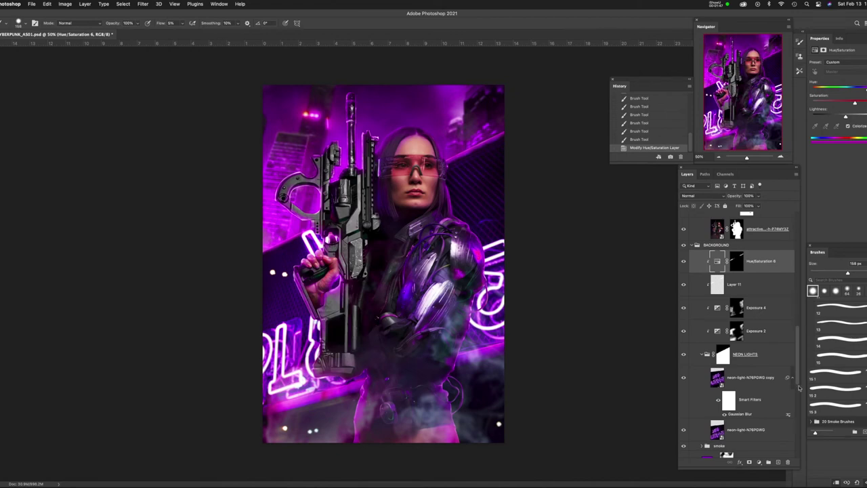
Add a layer on top of the BACKGROUND group, paint faint smoke with Smoke Brush 11 at 1673 px, and name it "smoke brush".
{"action": "left_click", "coordinate": [778, 462]}
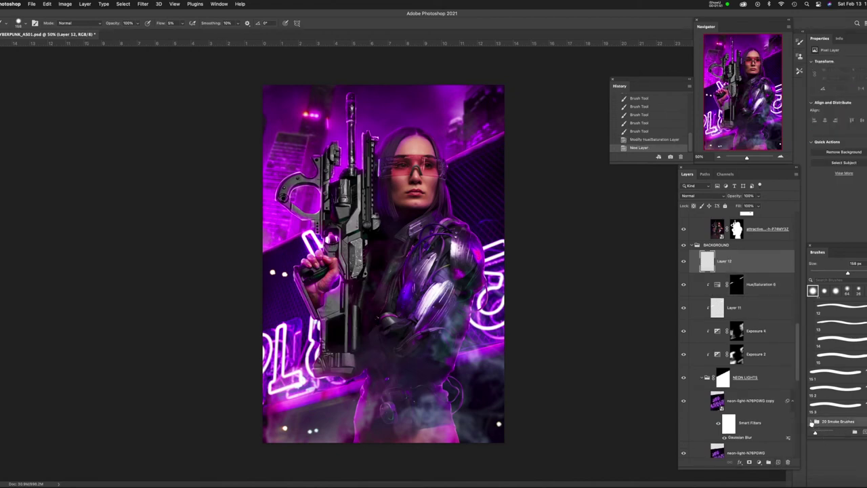
{"action": "left_click", "coordinate": [812, 424]}
{"action": "left_click", "coordinate": [832, 403]}
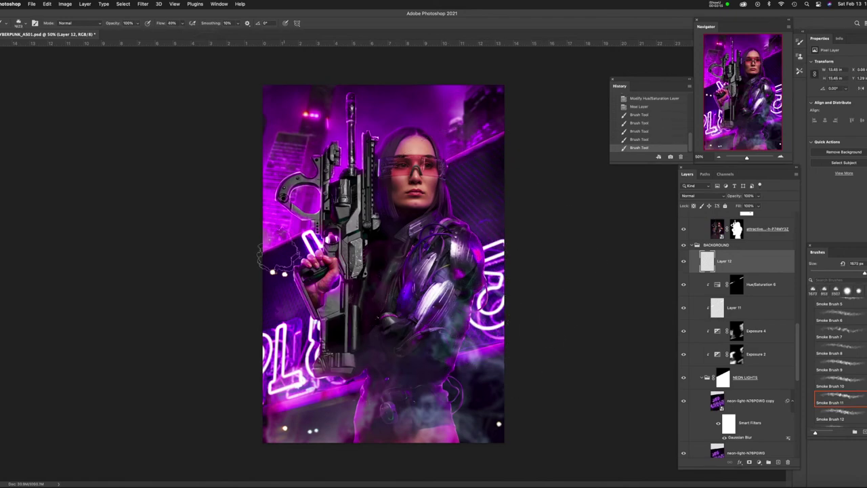
{"action": "left_click", "coordinate": [260, 313]}
{"action": "left_click", "coordinate": [265, 308]}
{"action": "type", "text": "smoke brush"}
{"action": "key", "text": "Return"}
Add a new layer above Layer 9 at the top of the ART group.
{"action": "scroll", "coordinate": [785, 355], "scroll_direction": "up", "scroll_amount": 5}
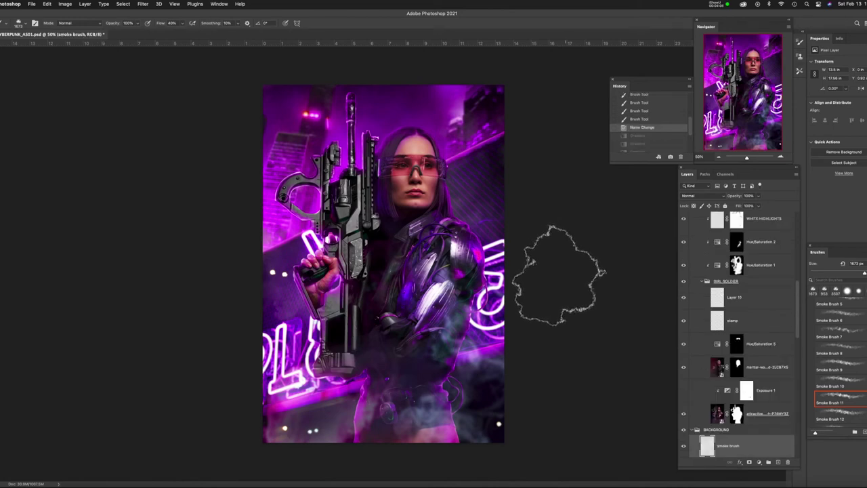
{"action": "left_click", "coordinate": [750, 302]}
{"action": "left_click_drag", "start_coordinate": [802, 306], "coordinate": [799, 257]}
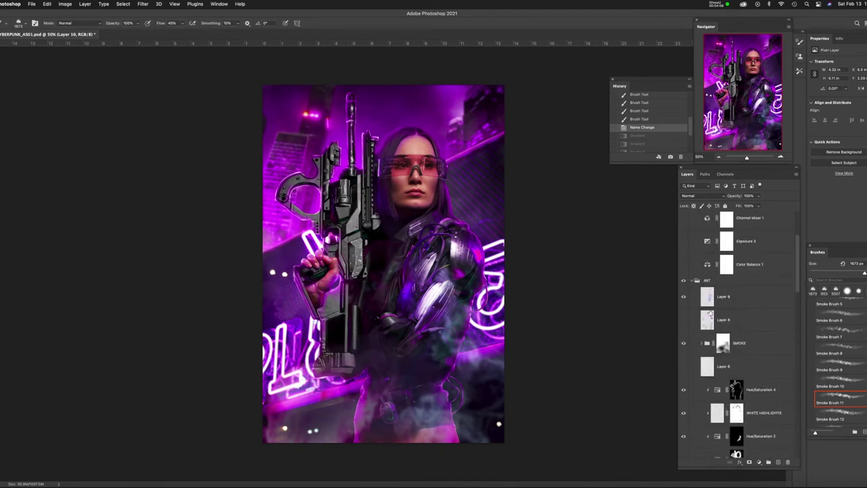
{"action": "left_click", "coordinate": [711, 297]}
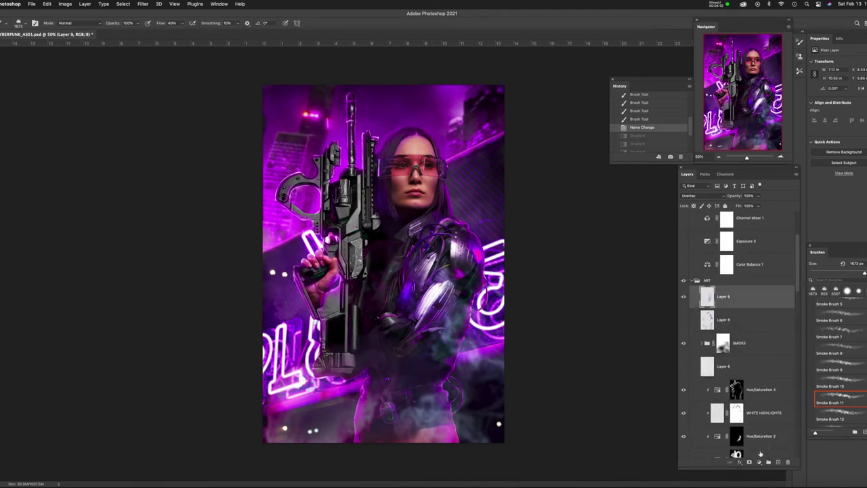
{"action": "left_click", "coordinate": [778, 462]}
Undo the oversized test glow and place small radial gradient glows in light violet #e1c0f5 around the gun and the soldier's outline on Layer 12.
{"action": "key", "text": "g"}
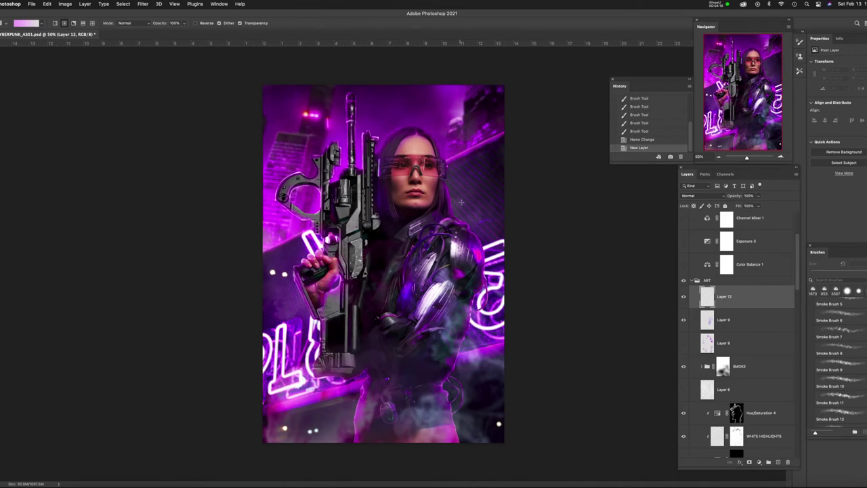
{"action": "left_click_drag", "start_coordinate": [461, 223], "coordinate": [493, 199]}
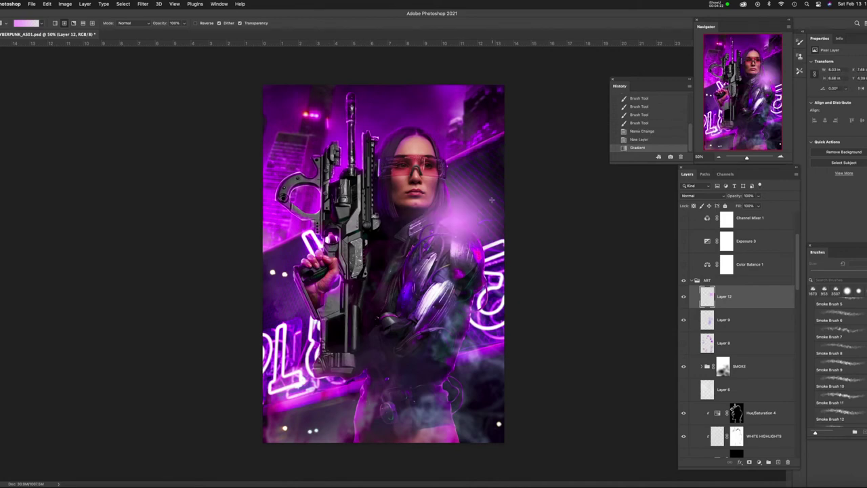
{"action": "key", "text": "ctrl+z"}
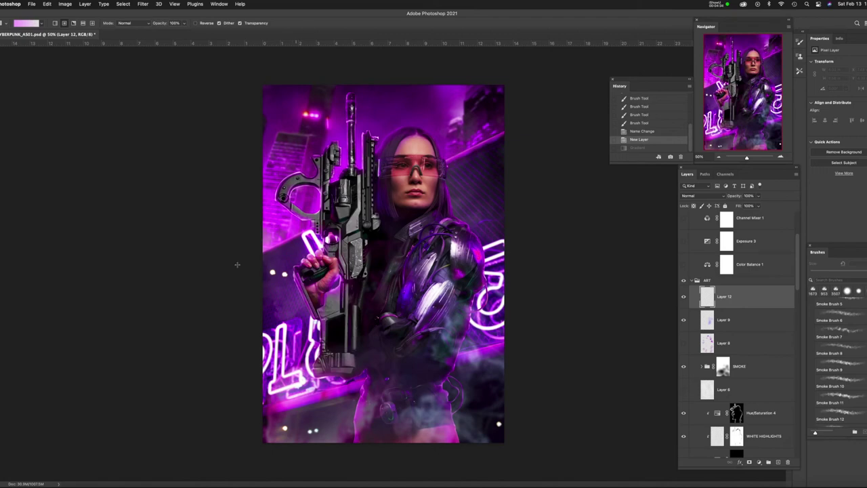
{"action": "left_click_drag", "start_coordinate": [300, 263], "coordinate": [331, 246]}
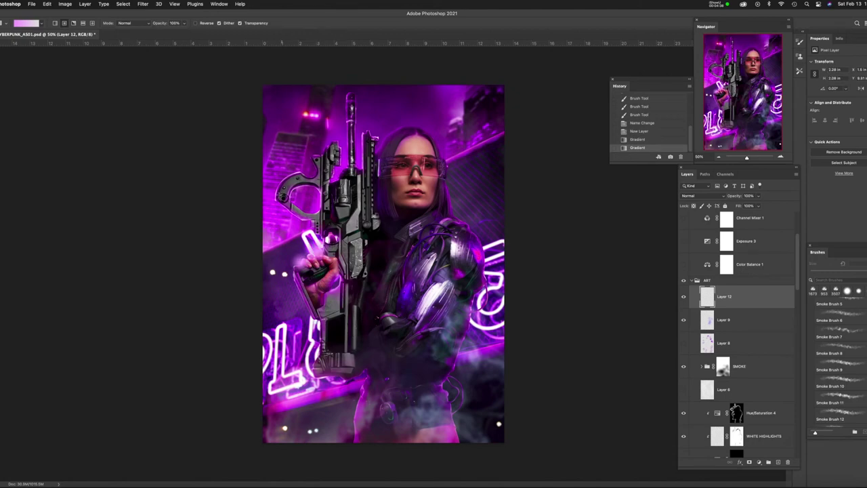
{"action": "left_click_drag", "start_coordinate": [276, 195], "coordinate": [309, 162]}
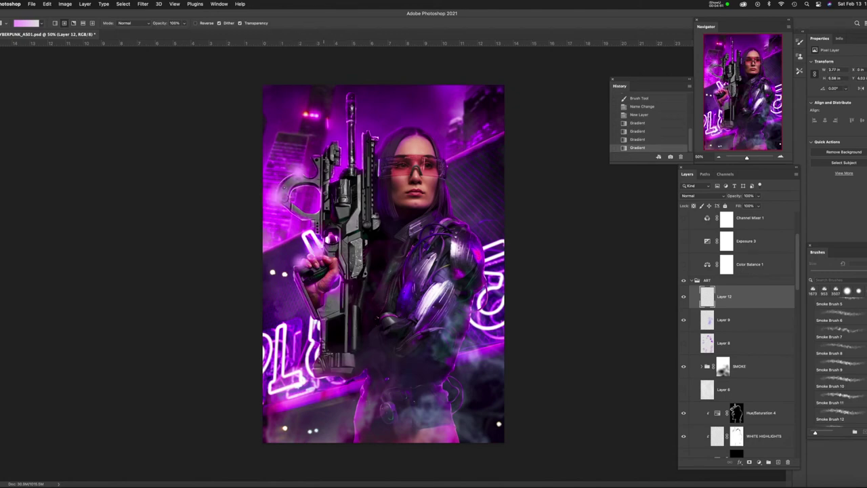
{"action": "left_click_drag", "start_coordinate": [347, 95], "coordinate": [358, 86]}
{"action": "left_click", "coordinate": [390, 133], "text": "alt"}
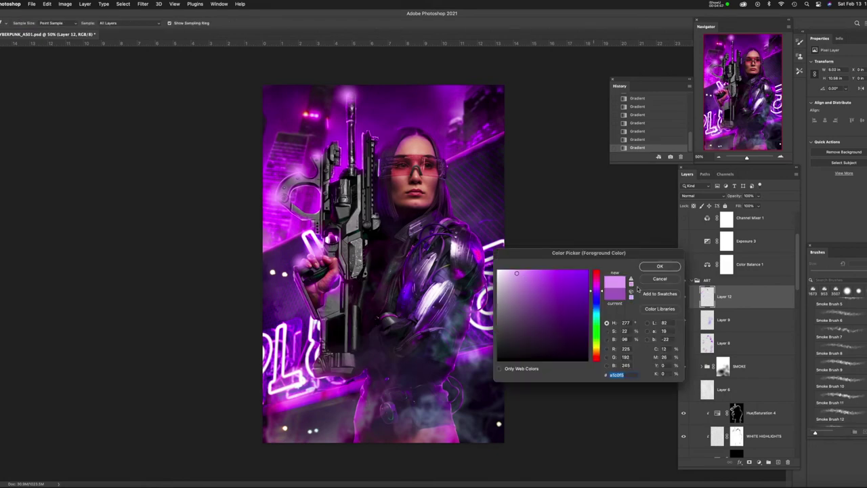
{"action": "left_click", "coordinate": [659, 266]}
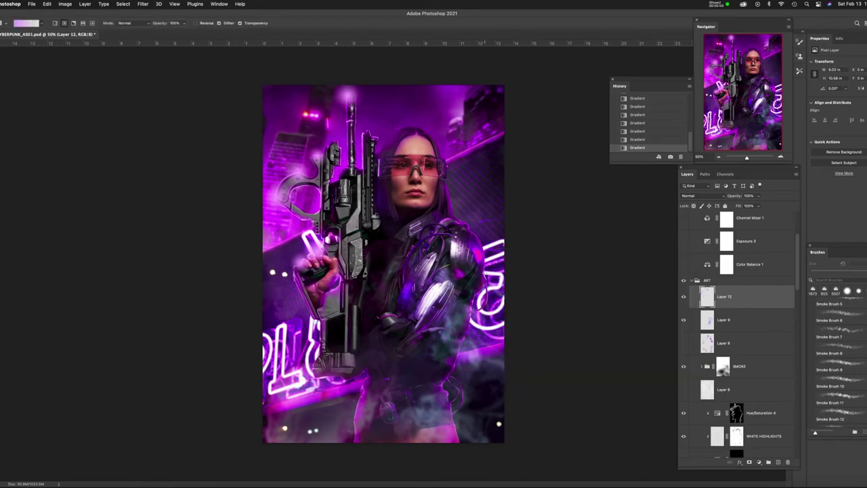
{"action": "mouse_move", "coordinate": [481, 274]}
{"action": "left_mouse_down"}
{"action": "mouse_move", "coordinate": [460, 393]}
{"action": "mouse_move", "coordinate": [338, 291]}
{"action": "mouse_move", "coordinate": [467, 223]}
{"action": "left_mouse_up"}
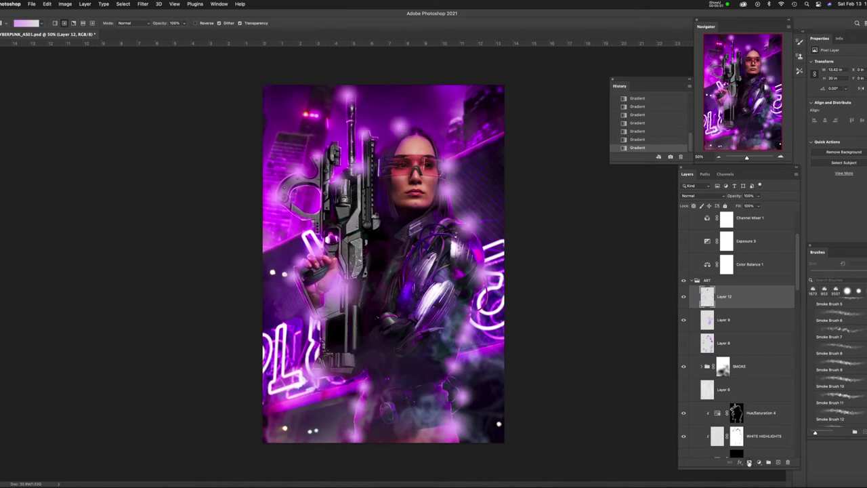
Add a mask to Layer 12, set its blending mode to Overlay, and invert the mask to hide the glows.
{"action": "left_click", "coordinate": [749, 463]}
{"action": "left_click", "coordinate": [710, 301]}
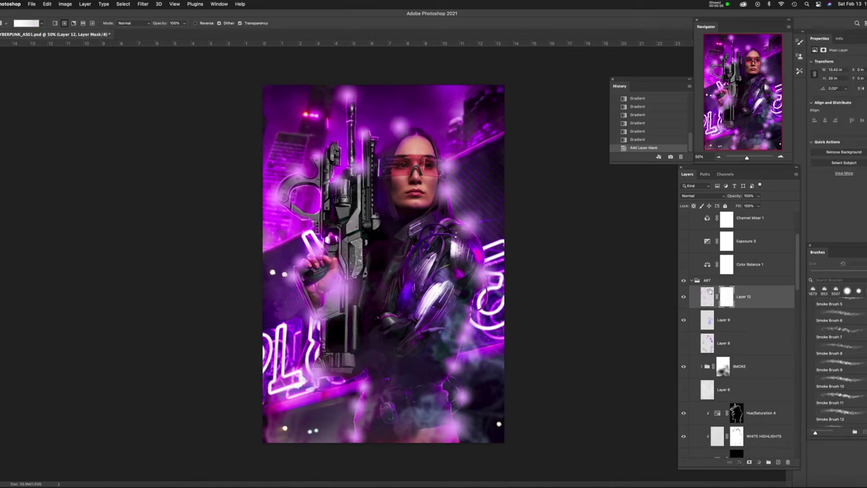
{"action": "left_click", "coordinate": [700, 198]}
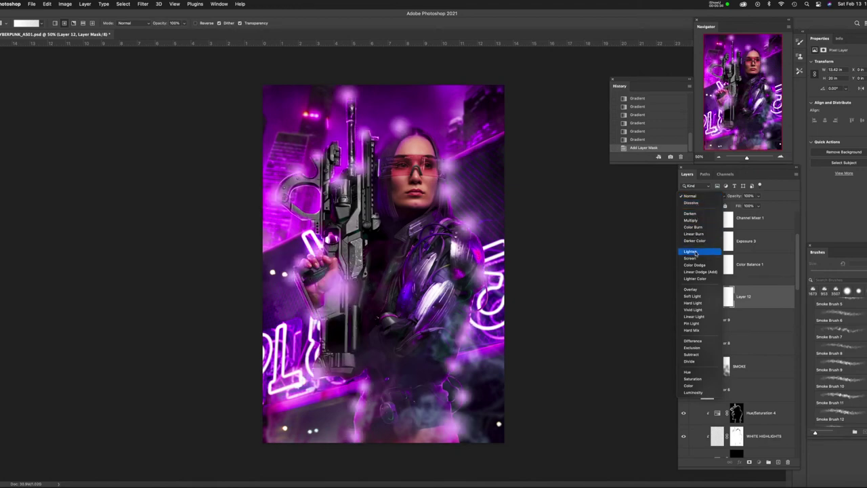
{"action": "left_click", "coordinate": [691, 289]}
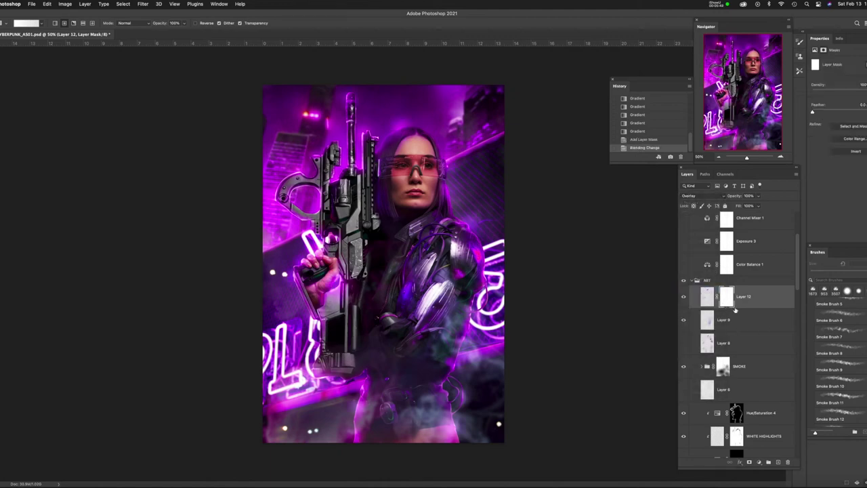
{"action": "key", "text": "ctrl+i"}
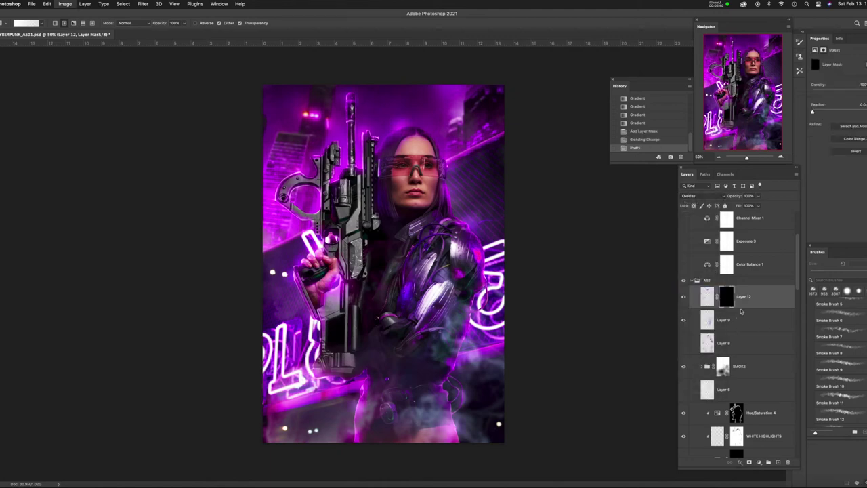
Choose a soft round brush of about 410 px and reveal the Layer 12 glows around the gun's upper part and the head on the mask.
{"action": "key", "text": "b"}
{"action": "key", "text": "bracketleft"}
{"action": "key", "text": "bracketleft"}
{"action": "key", "text": "bracketleft"}
{"action": "key", "text": "bracketleft"}
{"action": "key", "text": "bracketleft"}
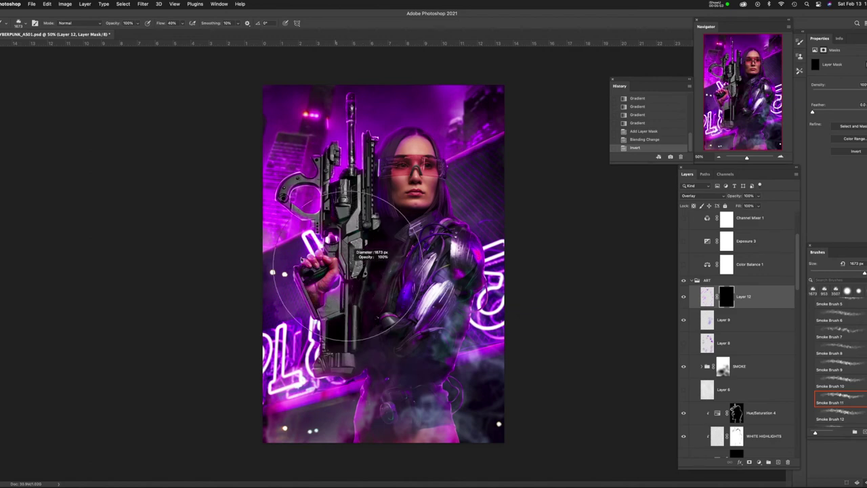
{"action": "left_click", "coordinate": [18, 23]}
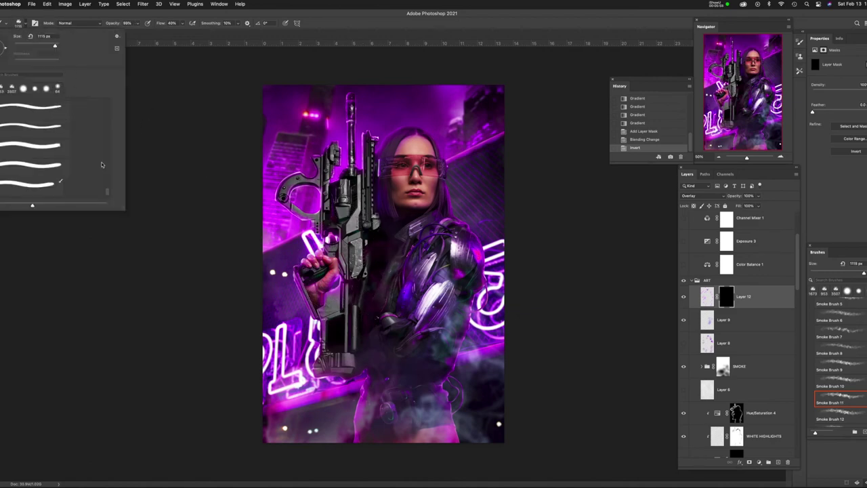
{"action": "double_click", "coordinate": [23, 88]}
{"action": "mouse_move", "coordinate": [299, 162]}
{"action": "left_mouse_down"}
{"action": "mouse_move", "coordinate": [318, 155]}
{"action": "mouse_move", "coordinate": [365, 104]}
{"action": "mouse_move", "coordinate": [376, 154]}
{"action": "mouse_move", "coordinate": [406, 126]}
{"action": "left_mouse_up"}
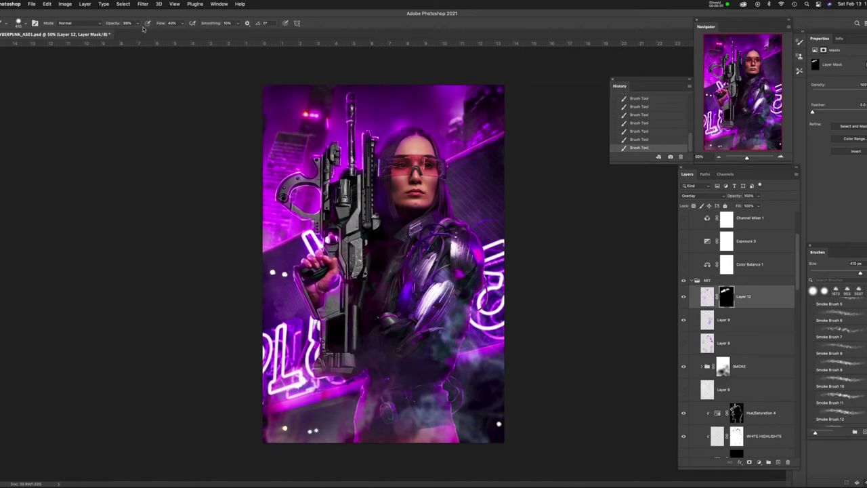
Set the brush to 100% opacity and 8% flow, and gradually reveal the glow around the soldier's body and gun on the Layer 12 mask.
{"action": "left_click_drag", "start_coordinate": [138, 34], "coordinate": [173, 34]}
{"action": "left_click", "coordinate": [183, 23]}
{"action": "key", "text": "bracketleft"}
{"action": "key", "text": "bracketleft"}
{"action": "key", "text": "bracketleft"}
{"action": "left_click_drag", "start_coordinate": [460, 332], "coordinate": [333, 284]}
{"action": "key", "text": "bracketright"}
{"action": "key", "text": "bracketright"}
{"action": "key", "text": "bracketright"}
{"action": "key", "text": "bracketright"}
Duplicate Layer 12 and set the copy's blending mode to Normal.
{"action": "left_click", "coordinate": [706, 296]}
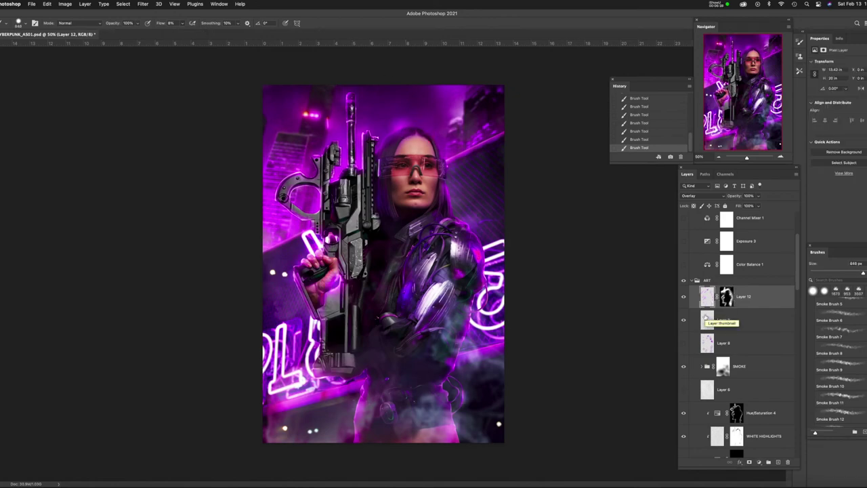
{"action": "key", "text": "ctrl+j"}
{"action": "left_click", "coordinate": [710, 196]}
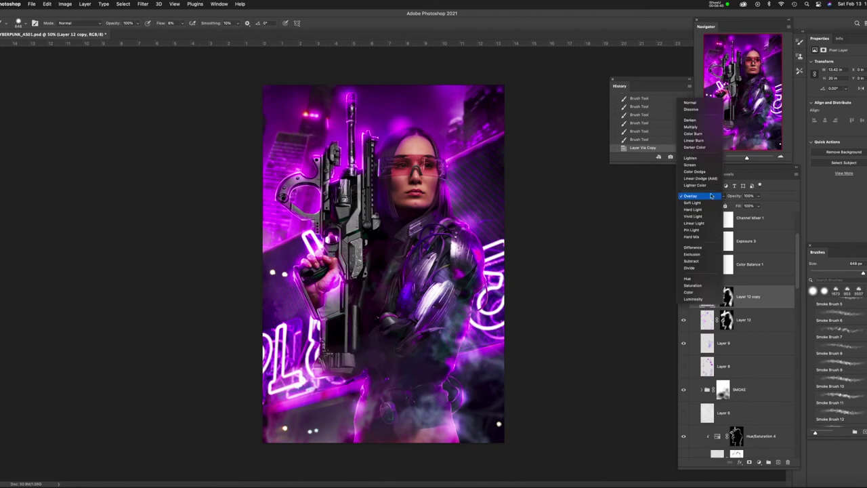
{"action": "left_click", "coordinate": [689, 165]}
Clear the whole Layer 12 copy mask to black and deselect.
{"action": "left_click", "coordinate": [726, 298]}
{"action": "key", "text": "ctrl+a"}
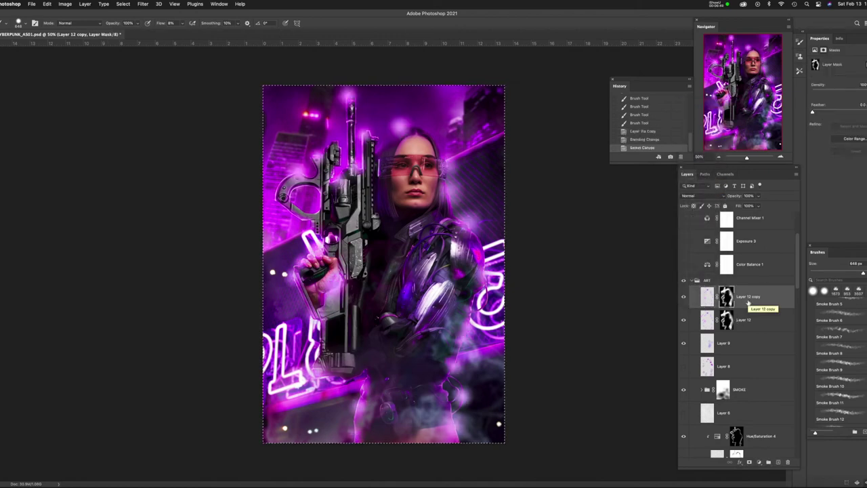
{"action": "key", "text": "Delete"}
{"action": "key", "text": "ctrl+d"}
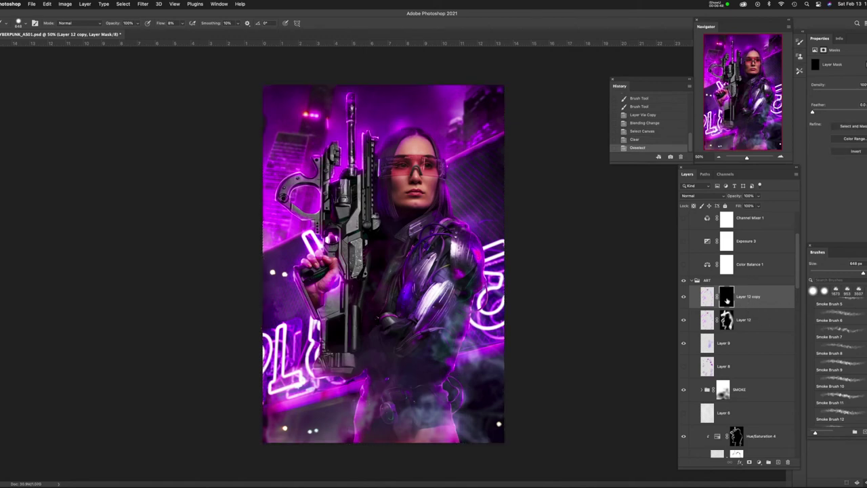
Paint faint glows back on the Layer 12 copy mask around the gun muzzle and figure with a 235 px soft brush at 3% flow.
{"action": "mouse_move", "coordinate": [412, 170]}
{"action": "left_mouse_down"}
{"action": "mouse_move", "coordinate": [435, 159]}
{"action": "mouse_move", "coordinate": [383, 157]}
{"action": "left_mouse_up"}
{"action": "left_click", "coordinate": [183, 23]}
{"action": "left_click_drag", "start_coordinate": [181, 33], "coordinate": [180, 33]}
{"action": "left_click", "coordinate": [347, 103]}
{"action": "left_click", "coordinate": [349, 104]}
{"action": "left_click", "coordinate": [351, 105]}
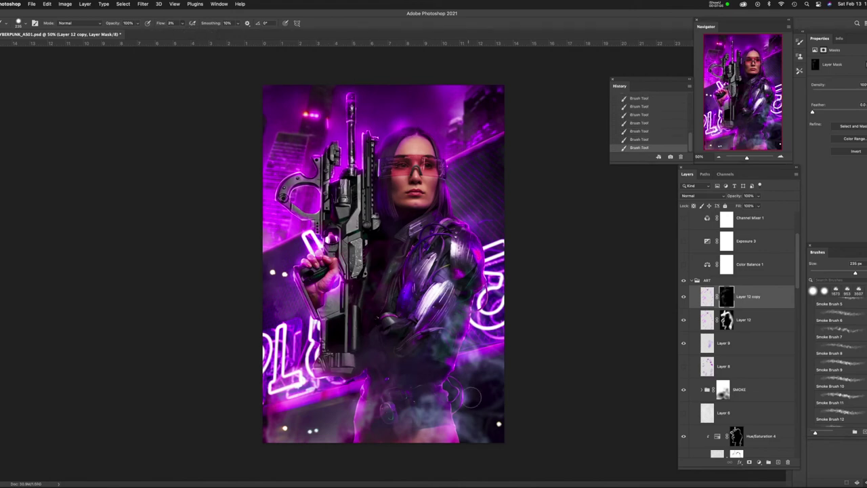
Group Layer 12 and its copy and rename the new group.
{"action": "left_click", "coordinate": [762, 320], "text": "shift"}
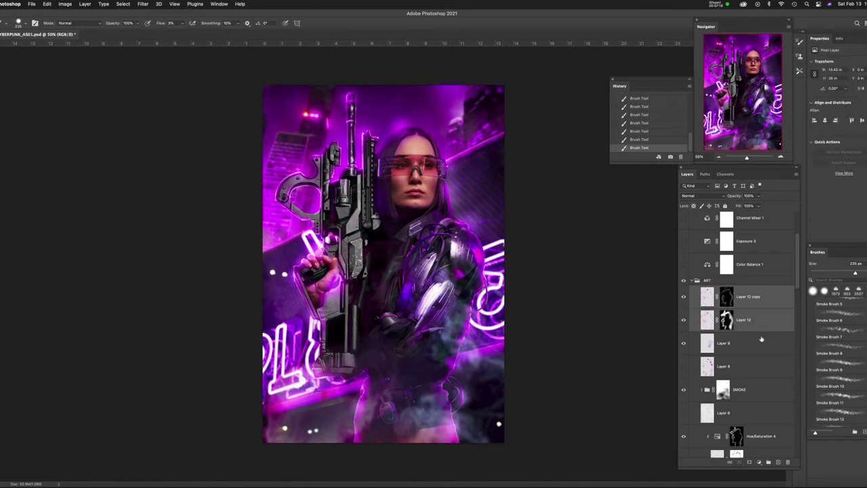
{"action": "key", "text": "ctrl+g"}
{"action": "double_click", "coordinate": [740, 291]}
{"action": "type", "text": "s"}
{"action": "key", "text": "Return"}
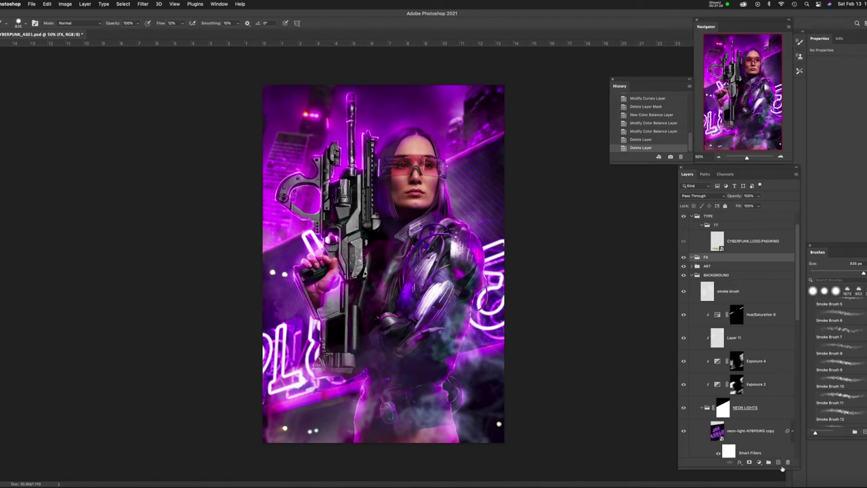
Add Color Balance and Curves adjustment layers inside the FX group, with the Curves layer placed beneath Color Balance.
{"action": "left_click", "coordinate": [759, 462]}
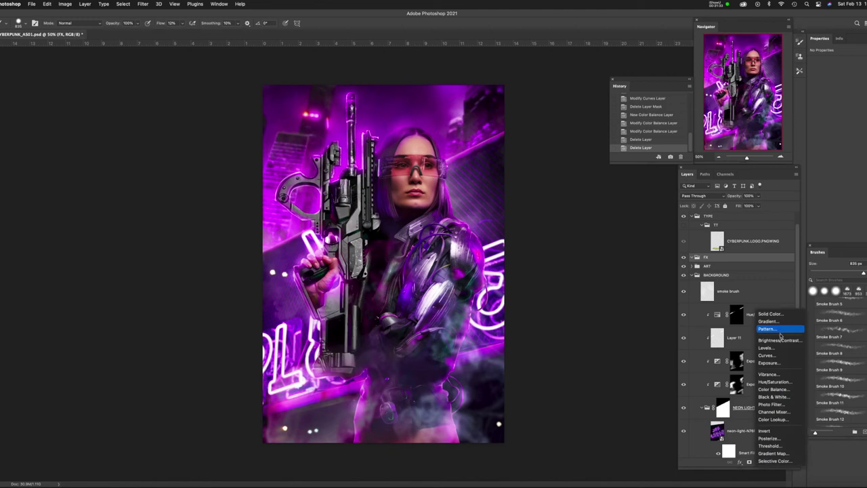
{"action": "left_click", "coordinate": [779, 391]}
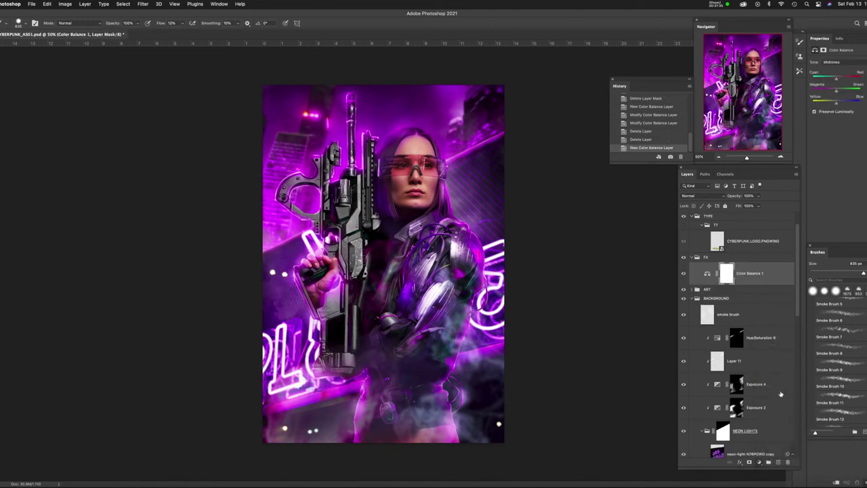
{"action": "left_click", "coordinate": [758, 463]}
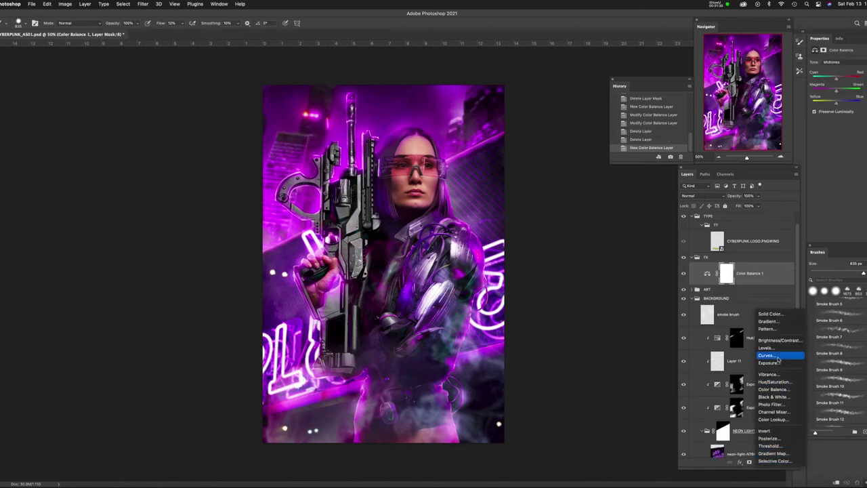
{"action": "left_click", "coordinate": [778, 358]}
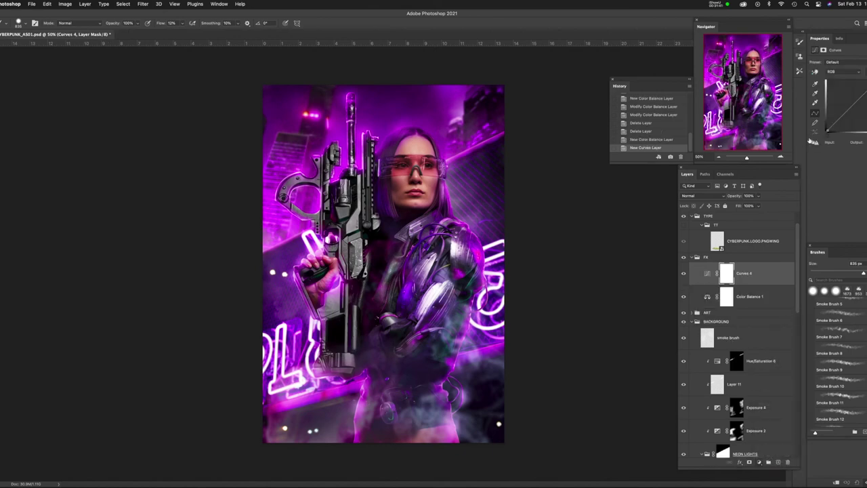
{"action": "left_click_drag", "start_coordinate": [728, 273], "coordinate": [708, 301]}
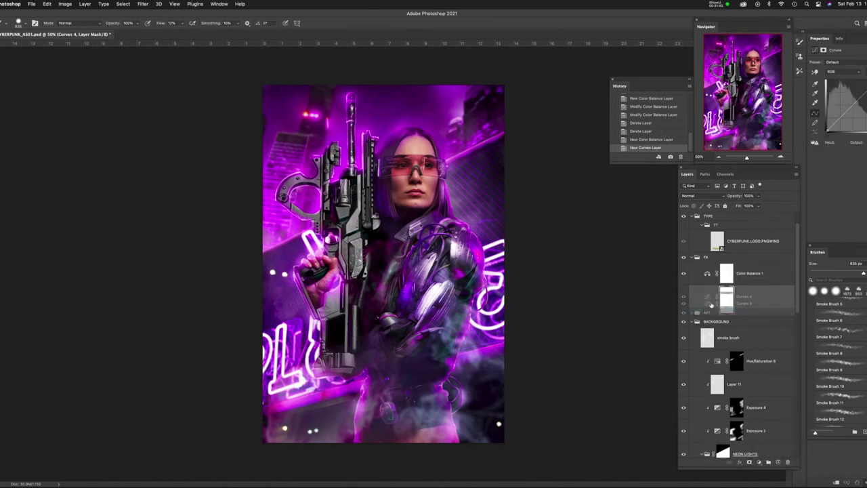
Darken the image with the new Curves layer and shift the Color Balance midtones toward cyan and magenta.
{"action": "left_click_drag", "start_coordinate": [825, 136], "coordinate": [857, 106]}
{"action": "left_click", "coordinate": [712, 280]}
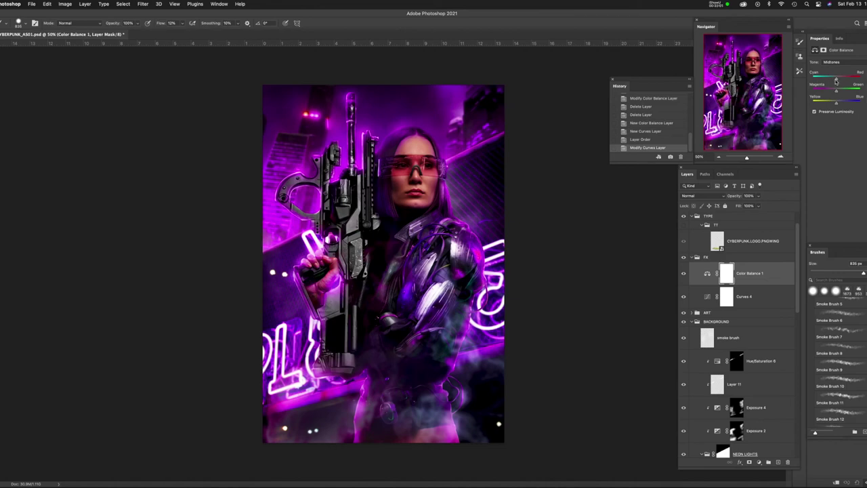
{"action": "left_click_drag", "start_coordinate": [832, 82], "coordinate": [827, 93]}
Try a FoggyNight.3DL Color Lookup layer above Curves 4 in Overlay mode at 49% opacity, and delete it.
{"action": "left_click", "coordinate": [751, 294]}
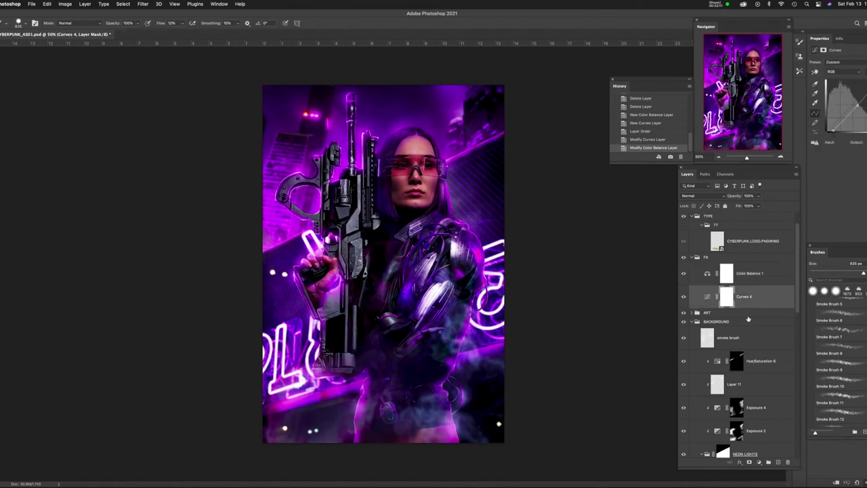
{"action": "left_click", "coordinate": [761, 462]}
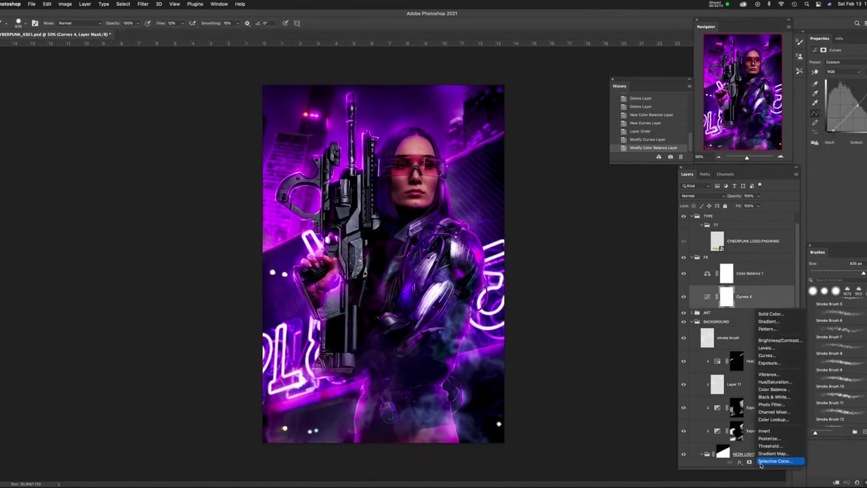
{"action": "left_click", "coordinate": [779, 419]}
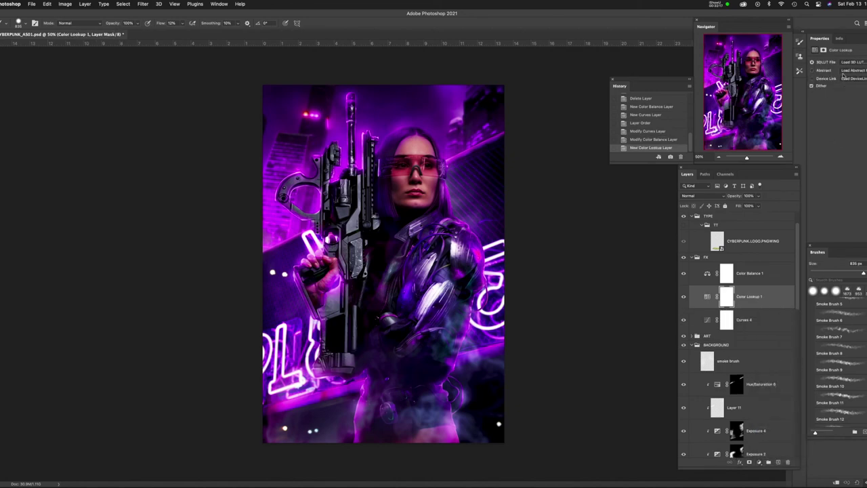
{"action": "left_click", "coordinate": [852, 62]}
{"action": "left_click", "coordinate": [820, 146]}
{"action": "left_click", "coordinate": [722, 196]}
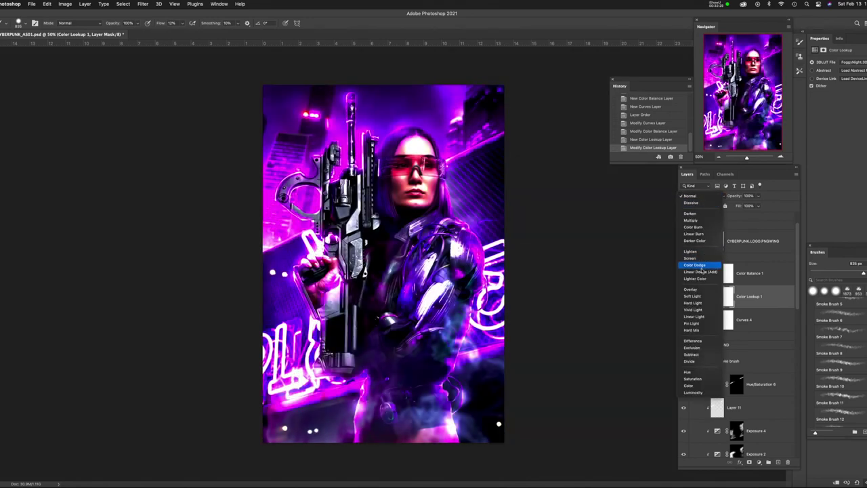
{"action": "left_click", "coordinate": [690, 289]}
{"action": "left_click_drag", "start_coordinate": [758, 197], "coordinate": [742, 213]}
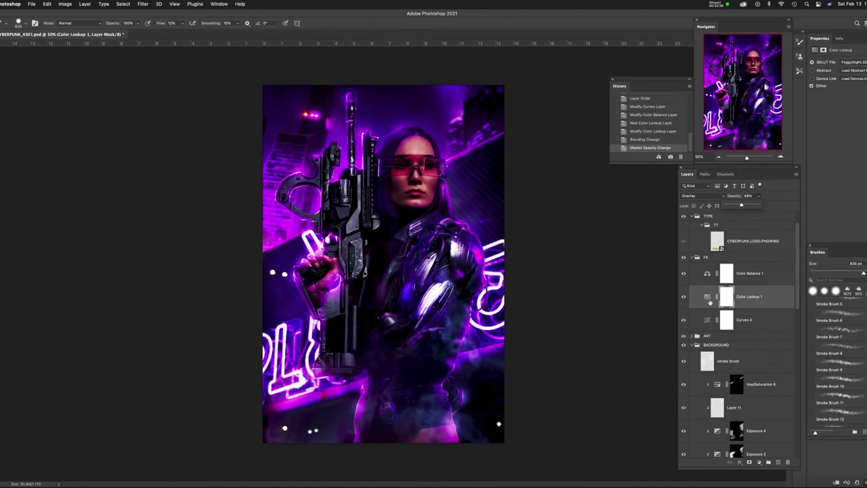
{"action": "left_click", "coordinate": [708, 300]}
{"action": "key", "text": "Delete"}
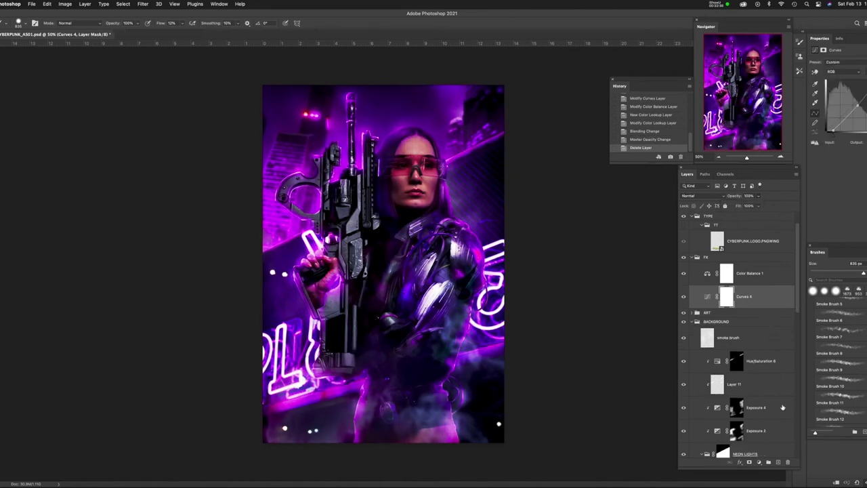
Add a fresh Color Lookup layer above Curves 4 and try several 3DLUT looks, including Fuji ETERNA and FuturisticBleak.3DL.
{"action": "left_click", "coordinate": [759, 460]}
{"action": "key", "text": "Escape"}
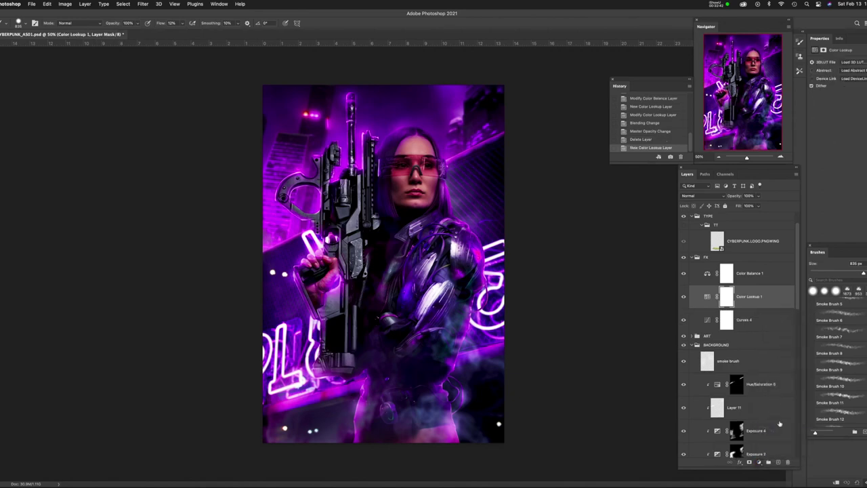
{"action": "left_click", "coordinate": [851, 64]}
{"action": "left_click", "coordinate": [843, 117]}
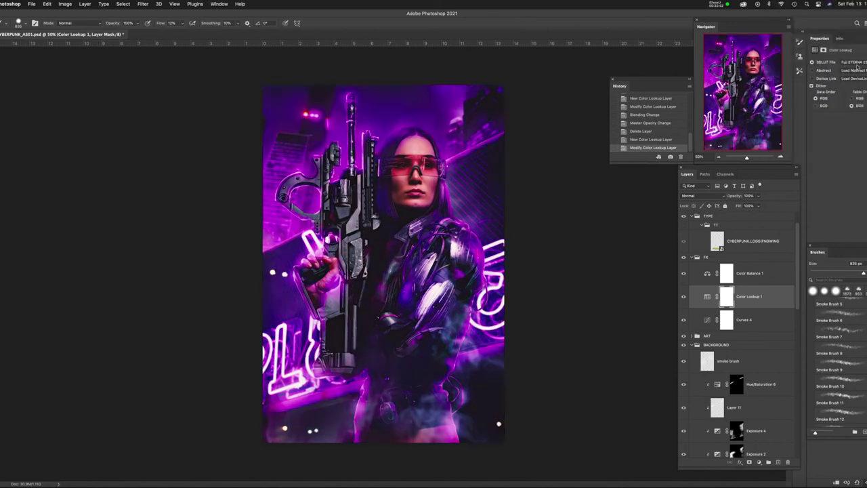
{"action": "left_click", "coordinate": [855, 63]}
{"action": "left_click", "coordinate": [851, 71]}
{"action": "left_click", "coordinate": [855, 63]}
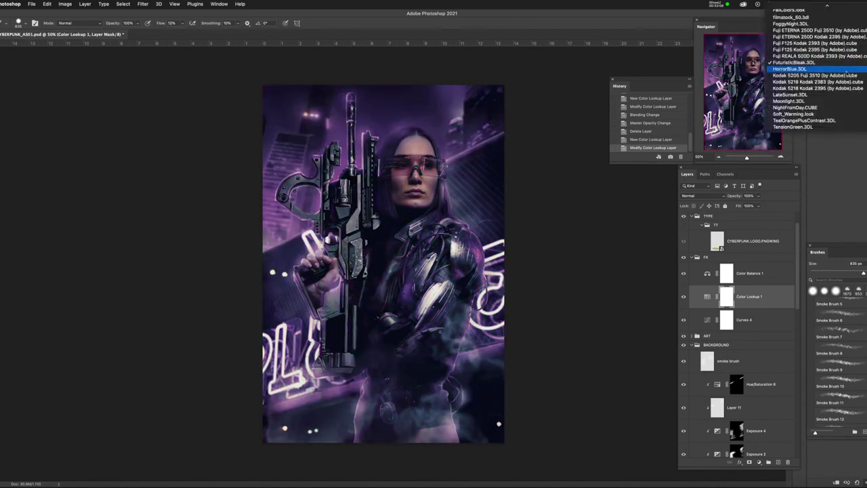
{"action": "left_click", "coordinate": [843, 89]}
Set the Color Lookup layer to a Fuji ETERNA 3DLUT and its opacity to 35%.
{"action": "left_click_drag", "start_coordinate": [758, 196], "coordinate": [749, 207]}
{"action": "left_click", "coordinate": [855, 62]}
{"action": "left_click", "coordinate": [843, 101]}
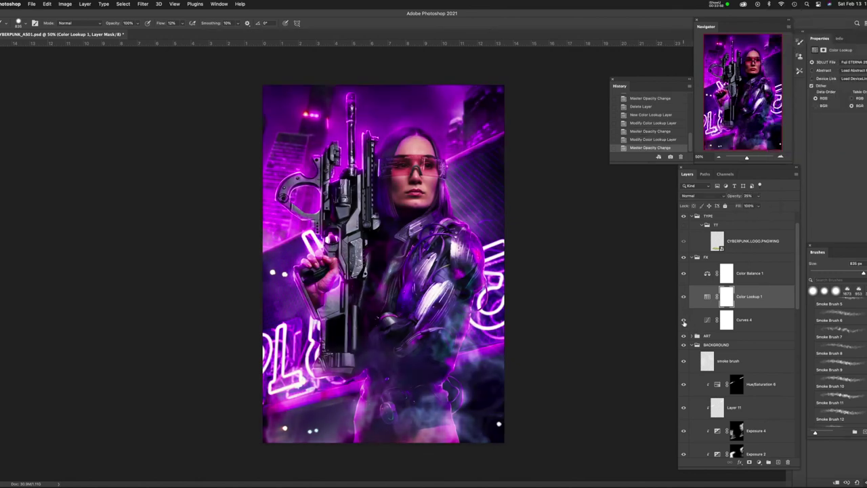
Hide the FX group and stamp the visible artwork onto a new layer above the ART group.
{"action": "left_click", "coordinate": [697, 257]}
{"action": "left_click", "coordinate": [700, 265]}
{"action": "left_click", "coordinate": [684, 265]}
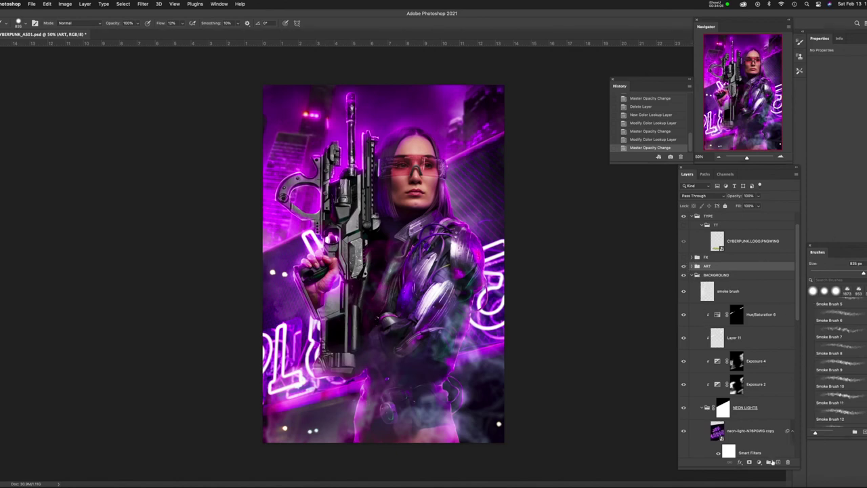
{"action": "left_click", "coordinate": [778, 461]}
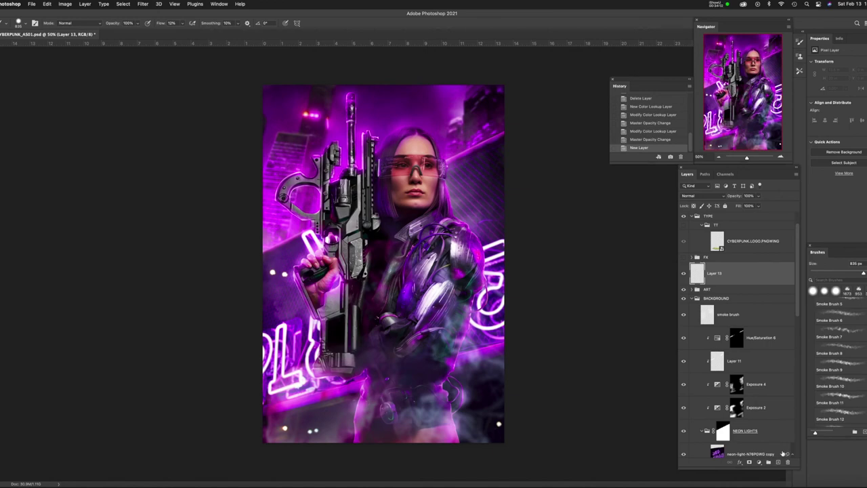
{"action": "key", "text": "super+alt+shift+e"}
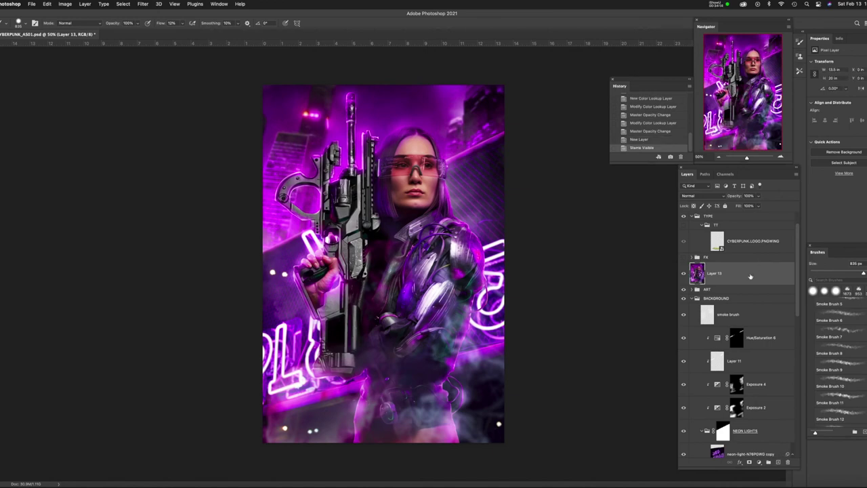
Convert Layer 13 to a smart object and open the Camera Raw Filter on it.
{"action": "right_click", "coordinate": [754, 279]}
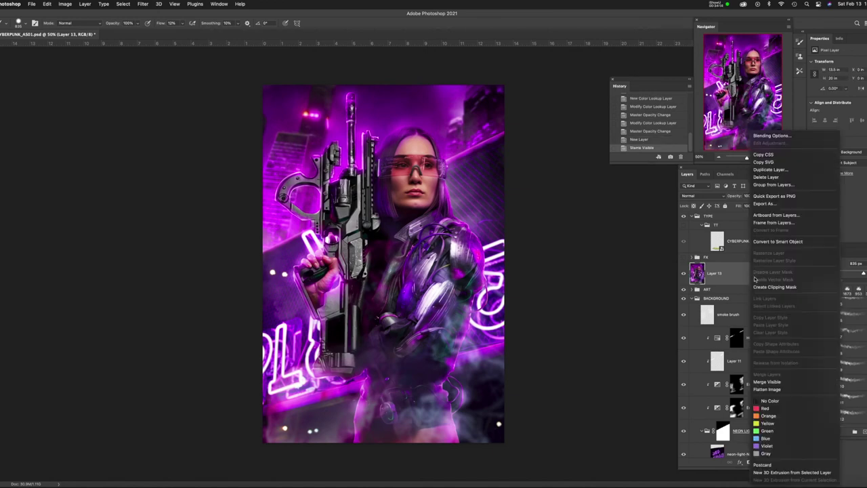
{"action": "left_click", "coordinate": [777, 241]}
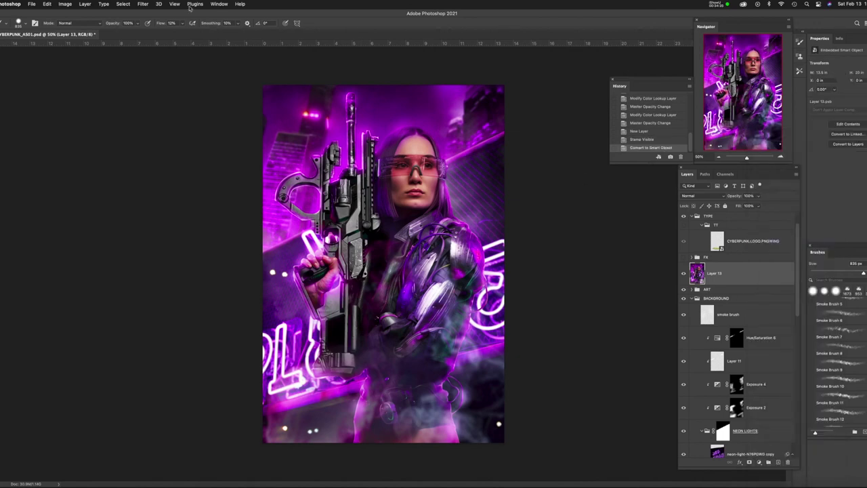
{"action": "left_click", "coordinate": [143, 4]}
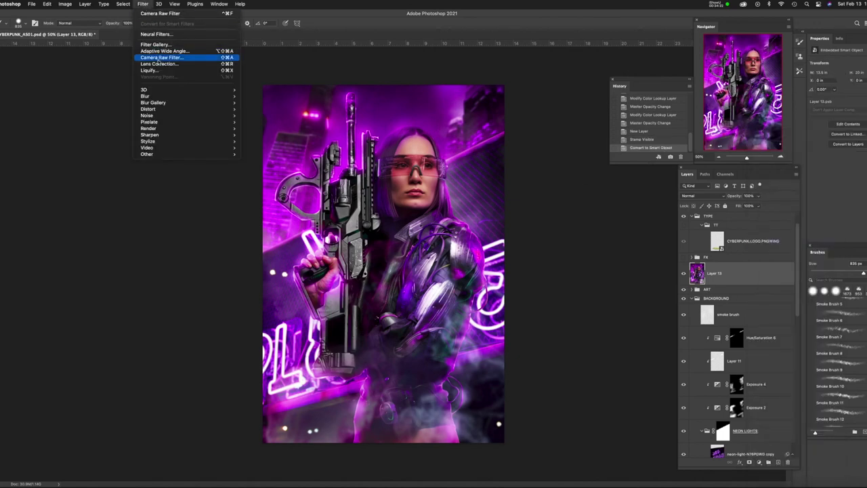
{"action": "left_click", "coordinate": [163, 60]}
Apply Camera Raw to Layer 13 with raised Texture, Clarity at +57 and added Sharpening.
{"action": "left_click", "coordinate": [743, 119]}
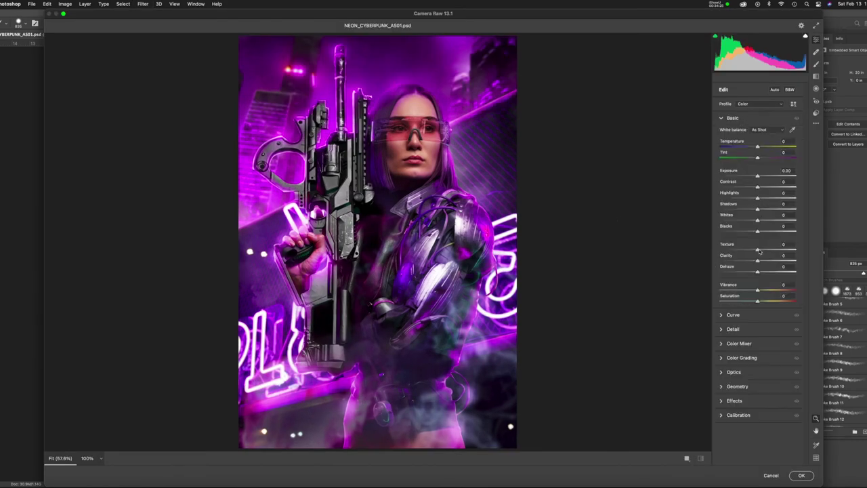
{"action": "mouse_move", "coordinate": [762, 253]}
{"action": "left_mouse_down"}
{"action": "mouse_move", "coordinate": [771, 268]}
{"action": "mouse_move", "coordinate": [779, 263]}
{"action": "mouse_move", "coordinate": [765, 250]}
{"action": "left_mouse_up"}
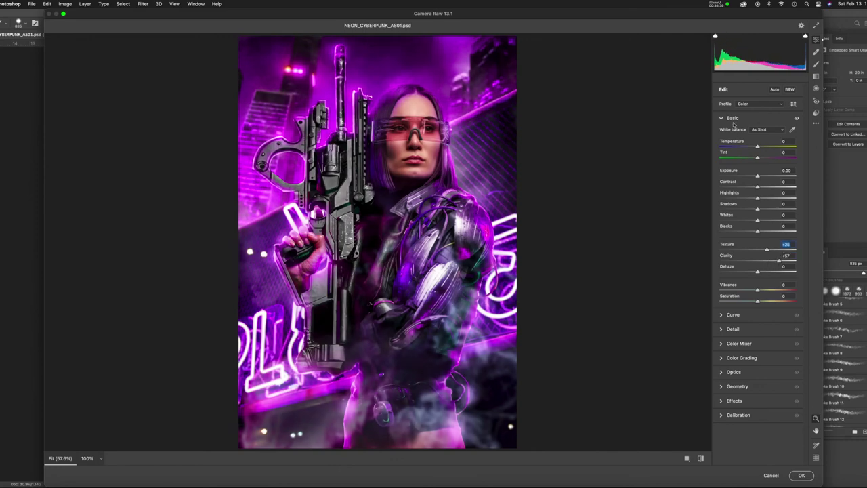
{"action": "left_click", "coordinate": [744, 331]}
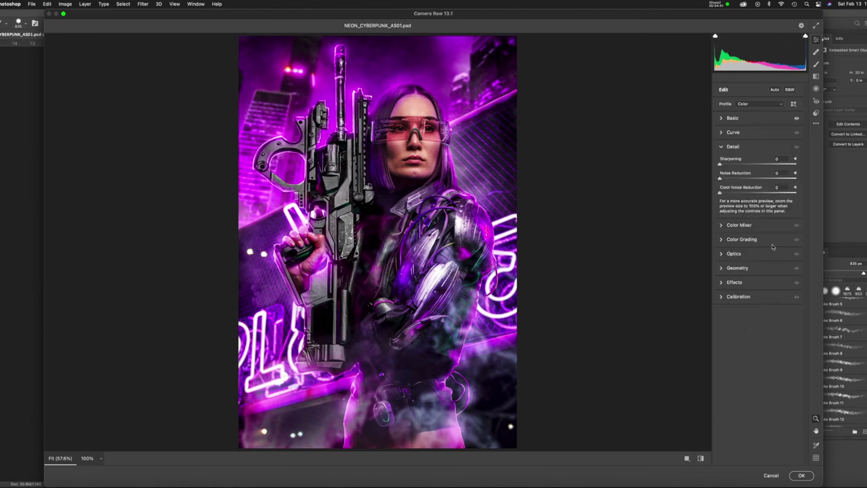
{"action": "left_click_drag", "start_coordinate": [734, 164], "coordinate": [752, 166]}
{"action": "left_click", "coordinate": [801, 476]}
Show the FX group and edit Layer 13's Camera Raw smart filter to lower its Clarity.
{"action": "left_click", "coordinate": [684, 272]}
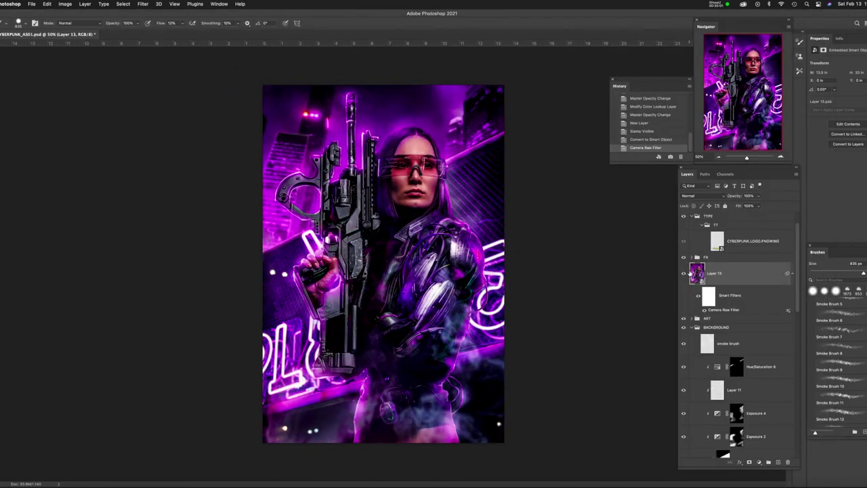
{"action": "left_click", "coordinate": [693, 257]}
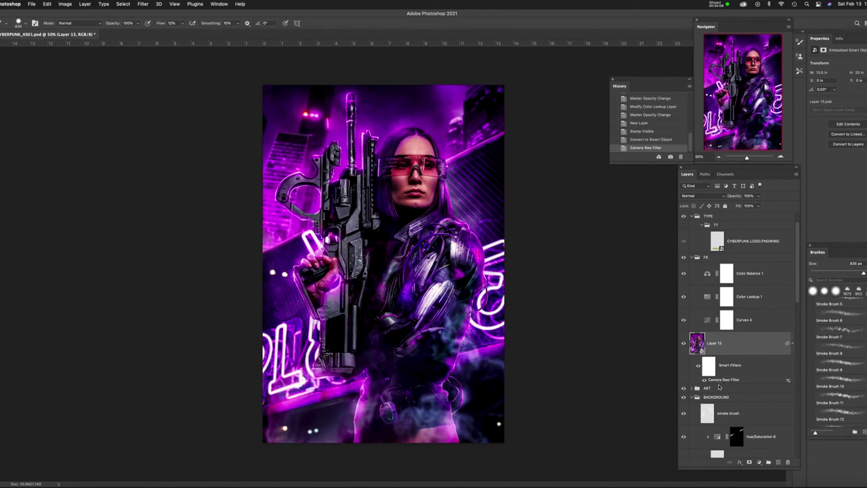
{"action": "double_click", "coordinate": [724, 379]}
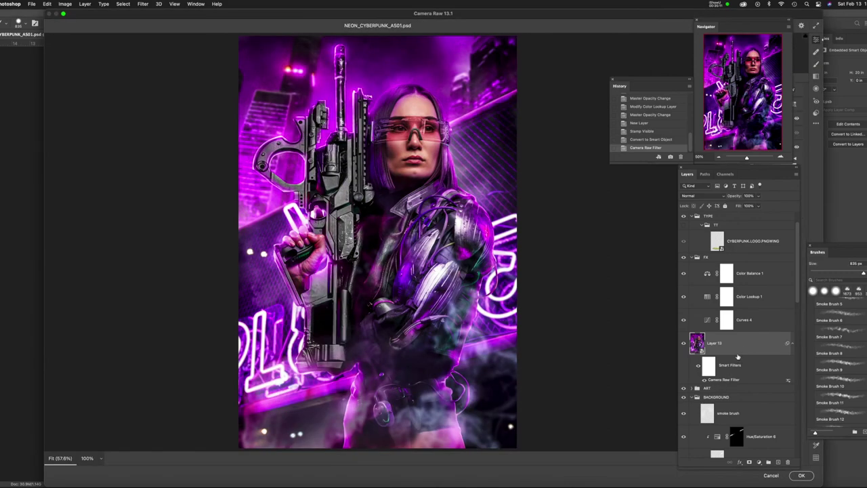
{"action": "left_click", "coordinate": [752, 120]}
{"action": "left_click_drag", "start_coordinate": [768, 258], "coordinate": [768, 264]}
{"action": "left_click", "coordinate": [732, 118]}
{"action": "left_click", "coordinate": [753, 166]}
{"action": "key", "text": "Return"}
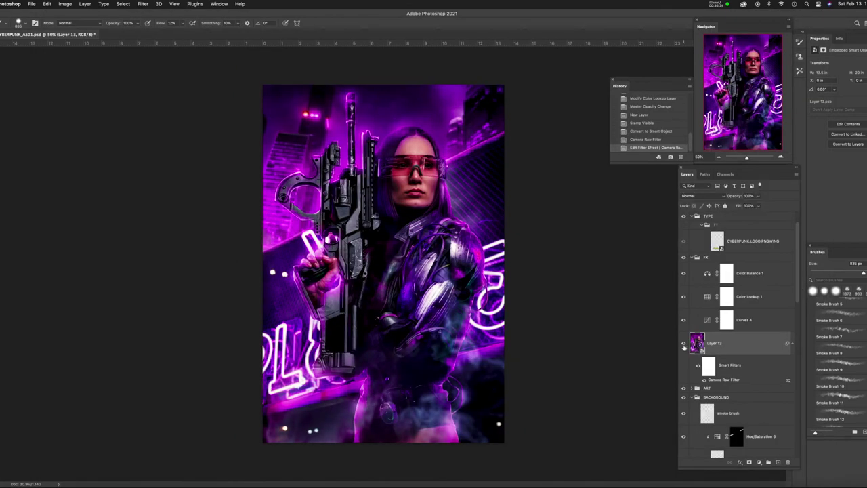
Show the Cyberpunk logo layer and add a darkening Exposure layer above Layer 13 with its mask inverted to black.
{"action": "left_click", "coordinate": [721, 316]}
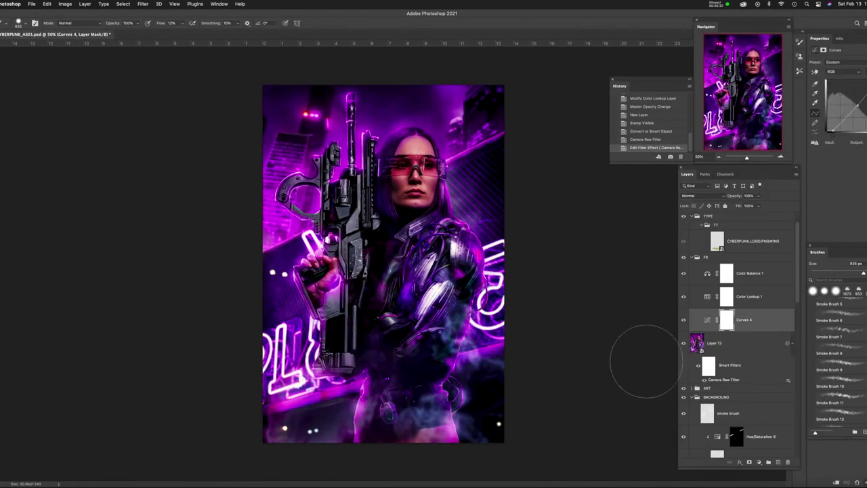
{"action": "left_click", "coordinate": [683, 241]}
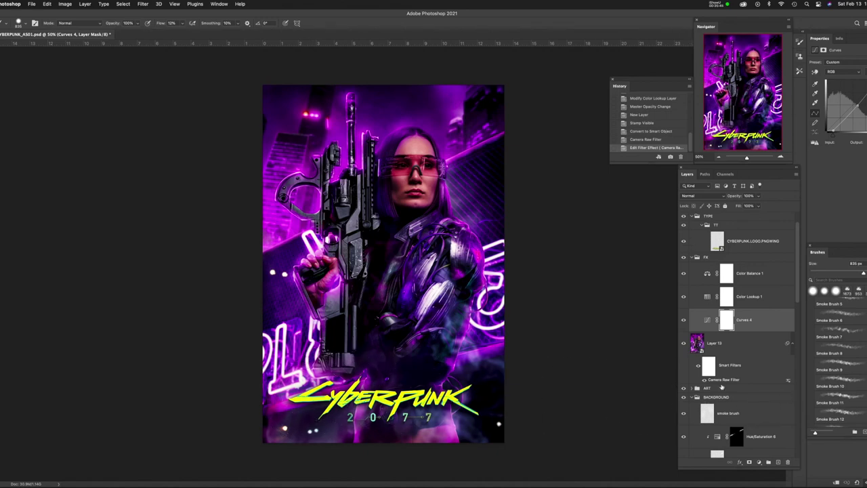
{"action": "left_click", "coordinate": [721, 343]}
{"action": "left_click", "coordinate": [758, 461]}
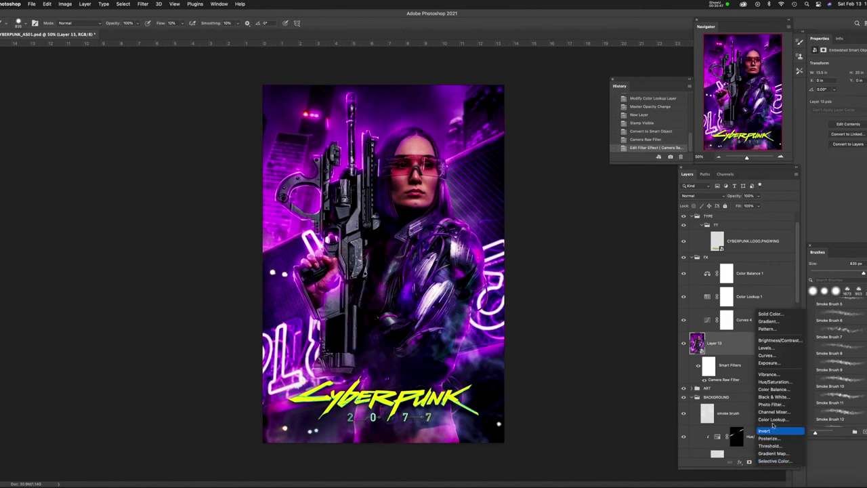
{"action": "left_click", "coordinate": [769, 363]}
{"action": "left_click_drag", "start_coordinate": [843, 80], "coordinate": [839, 80]}
{"action": "key", "text": "ctrl+i"}
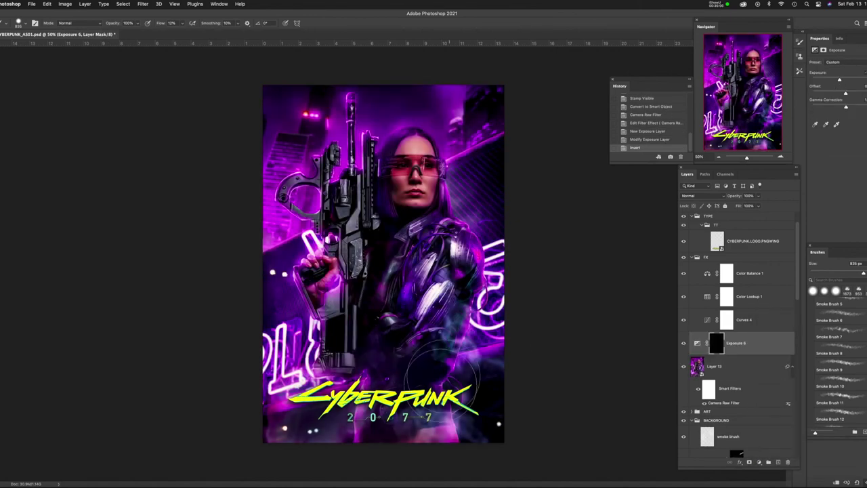
Paint the darkening into the Exposure mask around the poster's lower area and neon signs with a large soft brush at 12% flow.
{"action": "mouse_move", "coordinate": [237, 417]}
{"action": "left_mouse_down"}
{"action": "mouse_move", "coordinate": [305, 386]}
{"action": "mouse_move", "coordinate": [232, 449]}
{"action": "left_mouse_up"}
{"action": "left_click_drag", "start_coordinate": [339, 433], "coordinate": [467, 362]}
{"action": "mouse_move", "coordinate": [474, 440]}
{"action": "left_mouse_down"}
{"action": "mouse_move", "coordinate": [340, 443]}
{"action": "mouse_move", "coordinate": [291, 318]}
{"action": "mouse_move", "coordinate": [294, 296]}
{"action": "left_mouse_up"}
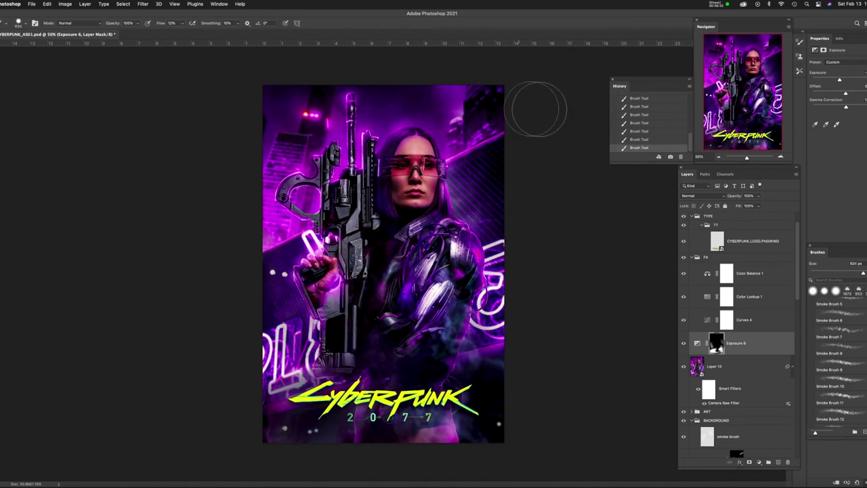
Add a new layer named n10 above Color Balance 1 in Overlay mode, filled with Overlay-neutral gray.
{"action": "left_click", "coordinate": [749, 272]}
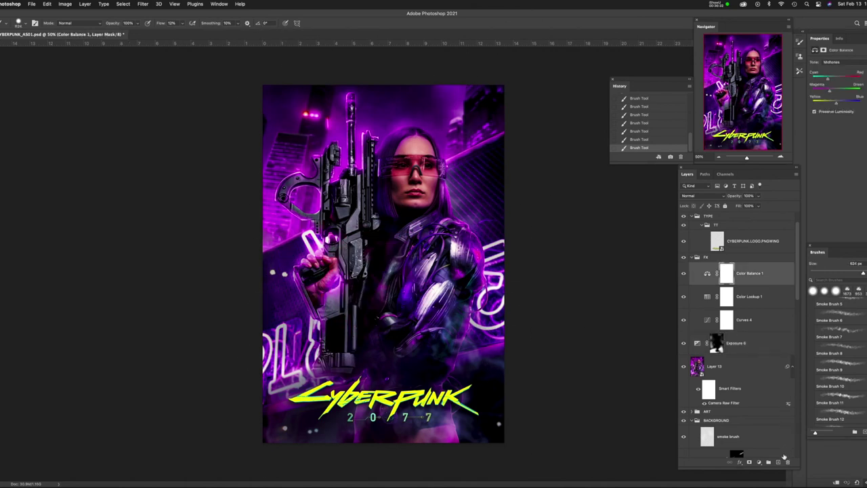
{"action": "left_click", "coordinate": [778, 464], "text": "alt"}
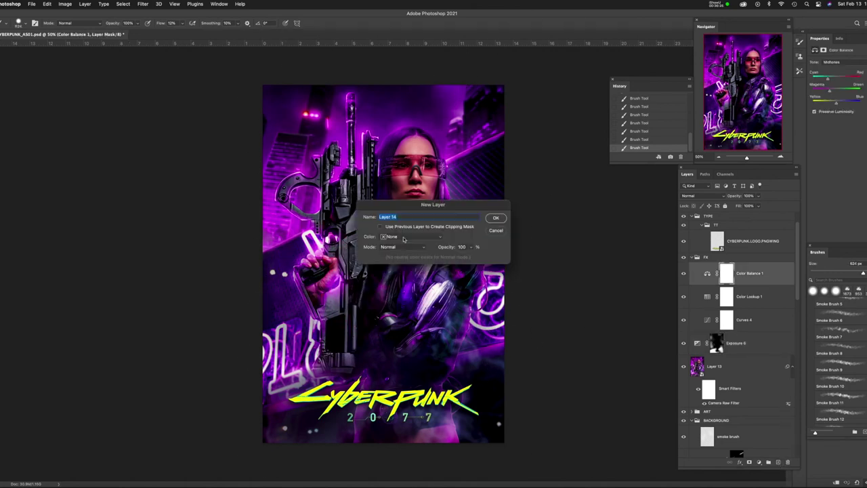
{"action": "type", "text": "n10"}
{"action": "left_click", "coordinate": [403, 246]}
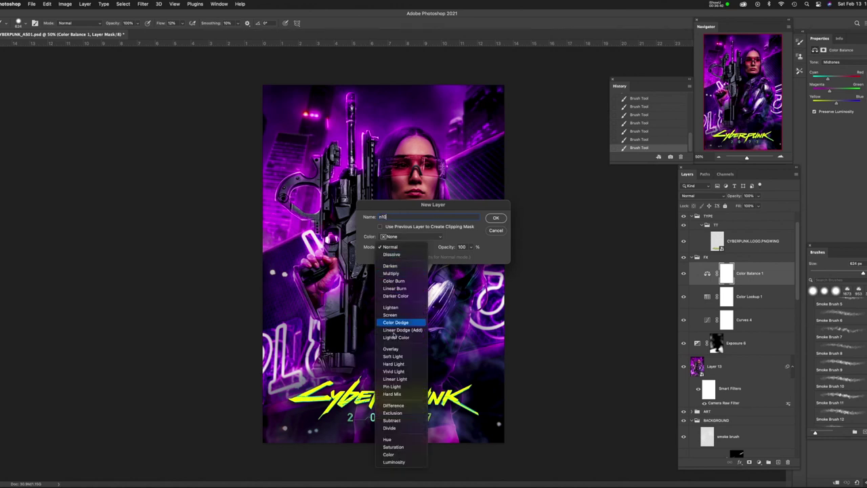
{"action": "left_click", "coordinate": [397, 341]}
{"action": "left_click", "coordinate": [380, 258]}
{"action": "left_click", "coordinate": [495, 218]}
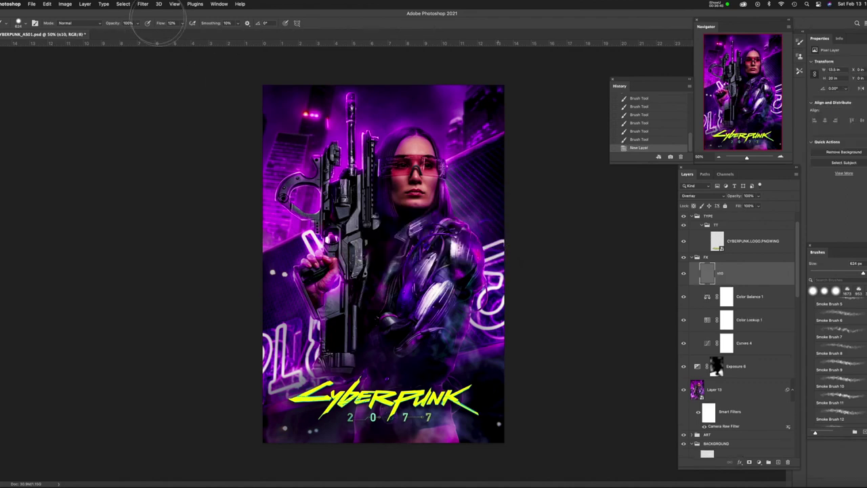
Apply 10% monochromatic Gaussian noise to the n10 layer.
{"action": "left_click", "coordinate": [143, 3]}
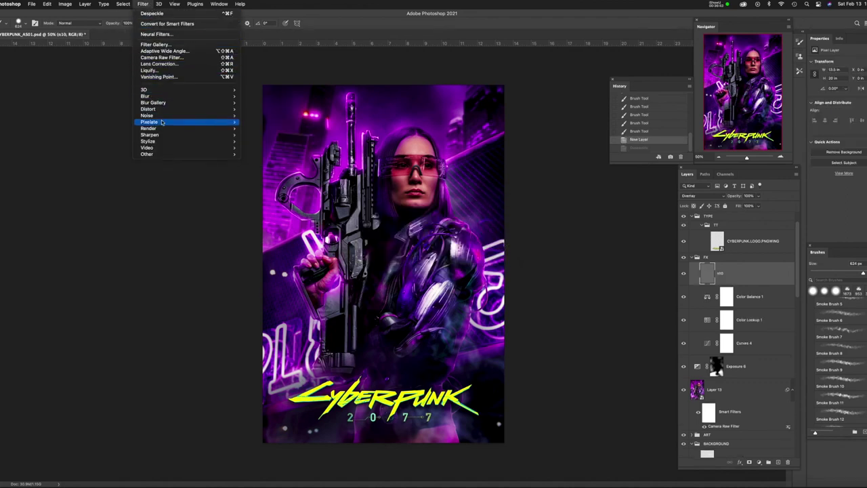
{"action": "left_click", "coordinate": [264, 115]}
{"action": "type", "text": "10"}
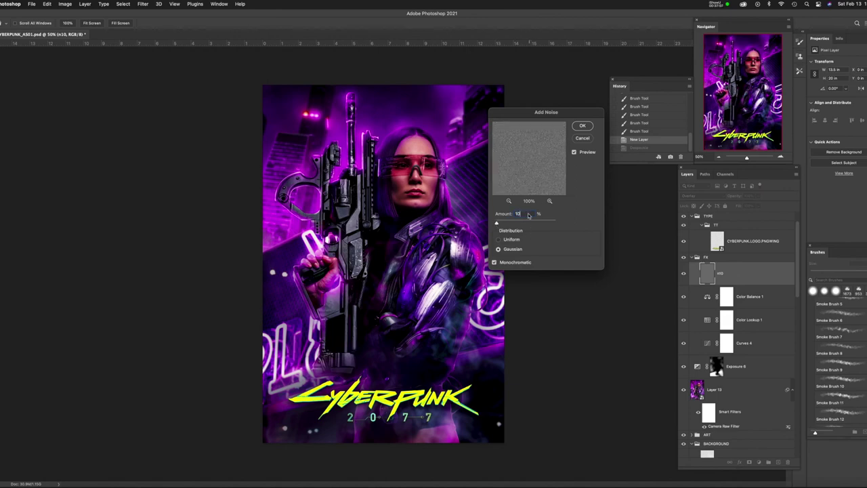
{"action": "key", "text": "BackSpace"}
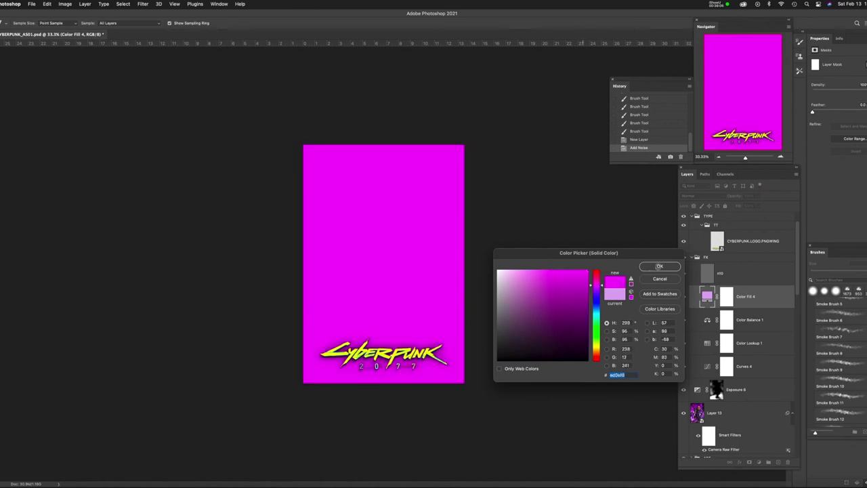
Add a magenta solid color fill layer beneath n10, set its blend mode to Color and lower its opacity.
{"action": "left_click", "coordinate": [659, 266]}
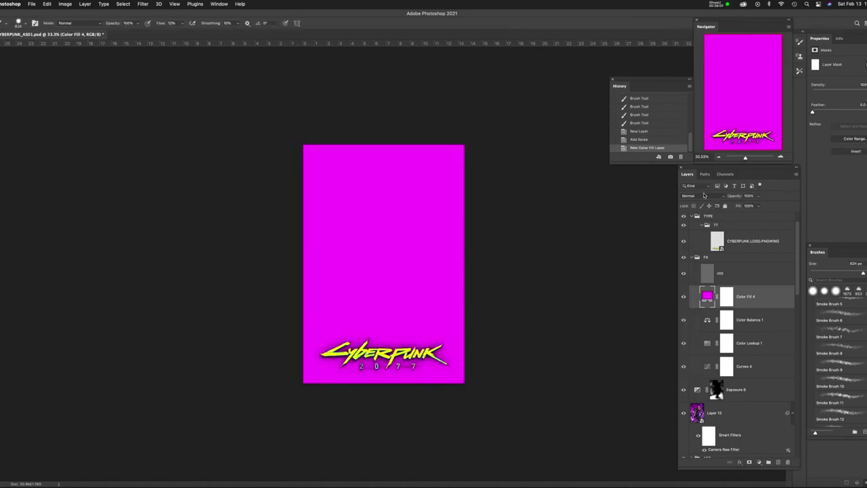
{"action": "left_click", "coordinate": [704, 196]}
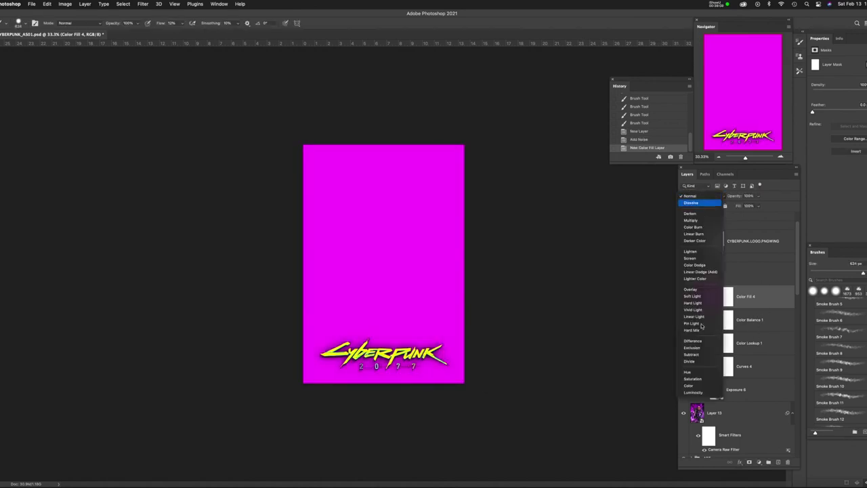
{"action": "left_click", "coordinate": [699, 386]}
{"action": "left_click", "coordinate": [758, 195]}
{"action": "left_click_drag", "start_coordinate": [758, 205], "coordinate": [741, 208]}
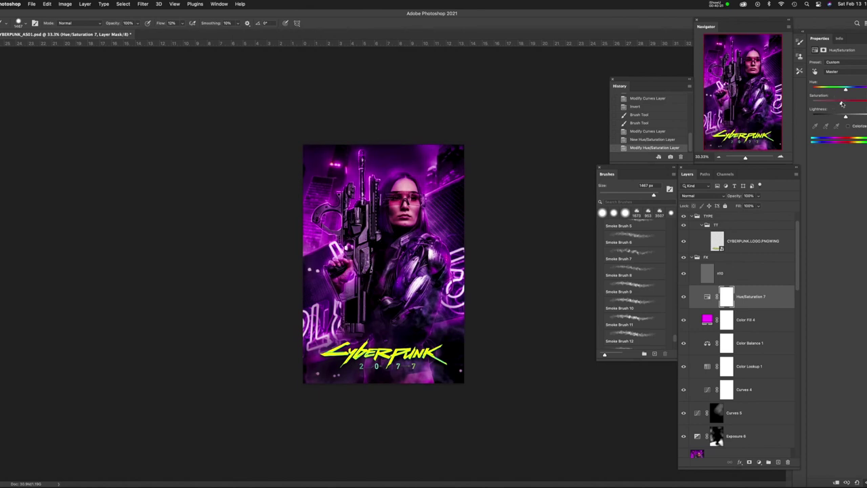
Lower the saturation in the Hue/Saturation 7 layer and paint its mask over the soldier to reduce the effect there.
{"action": "mouse_move", "coordinate": [832, 104]}
{"action": "left_mouse_down"}
{"action": "mouse_move", "coordinate": [839, 103]}
{"action": "mouse_move", "coordinate": [831, 103]}
{"action": "left_mouse_up"}
{"action": "left_click", "coordinate": [726, 298]}
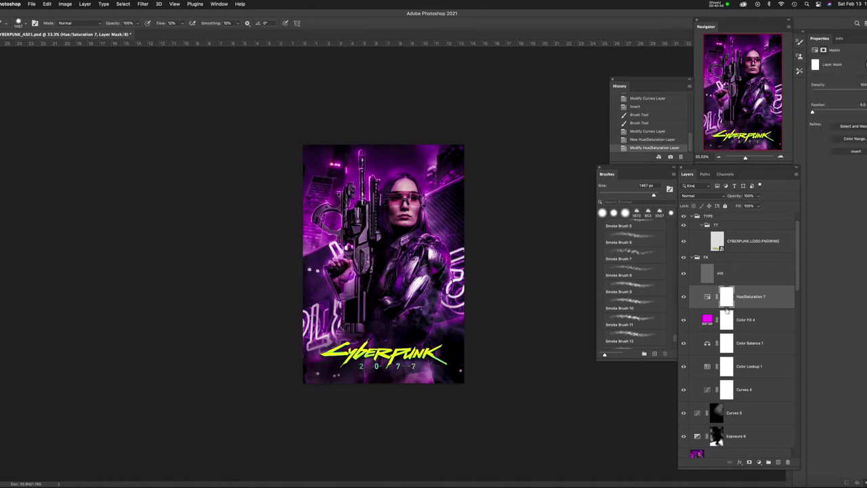
{"action": "mouse_move", "coordinate": [414, 237]}
{"action": "left_mouse_down"}
{"action": "mouse_move", "coordinate": [433, 245]}
{"action": "mouse_move", "coordinate": [405, 237]}
{"action": "mouse_move", "coordinate": [406, 199]}
{"action": "mouse_move", "coordinate": [393, 210]}
{"action": "mouse_move", "coordinate": [396, 200]}
{"action": "left_mouse_up"}
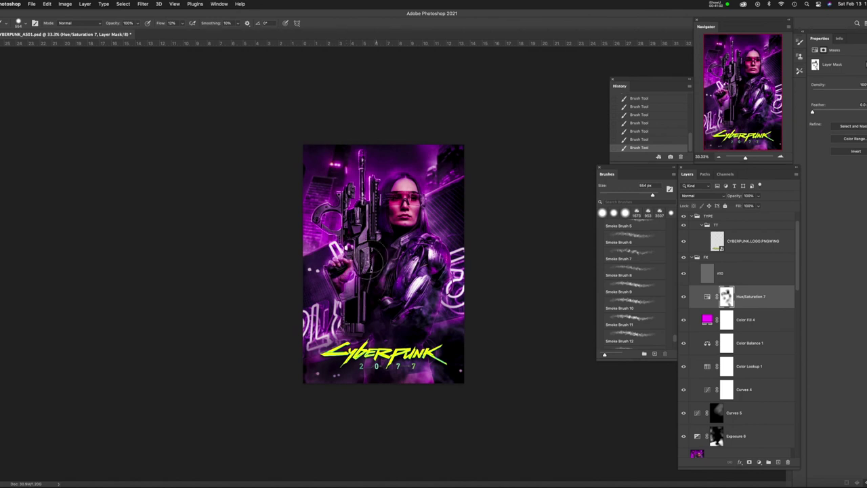
Select Layer 13, collapse and hide the FX group, and hide the Cyberpunk logo.
{"action": "key", "text": "alt+comma"}
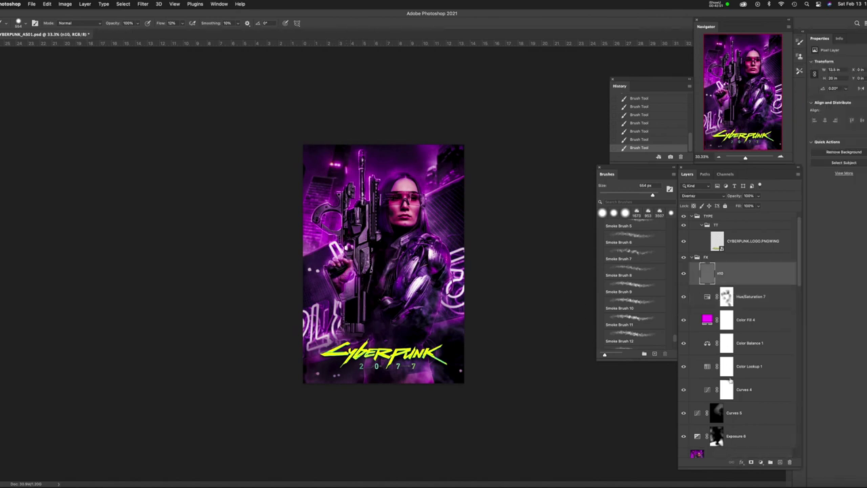
{"action": "scroll", "coordinate": [725, 305], "scroll_direction": "down", "scroll_amount": 2}
{"action": "scroll", "coordinate": [803, 283], "scroll_direction": "up", "scroll_amount": 2}
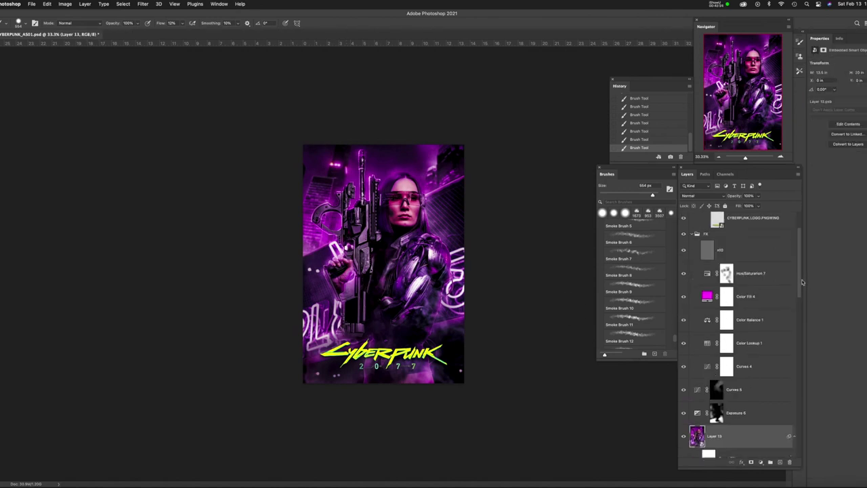
{"action": "left_click", "coordinate": [692, 257]}
{"action": "left_click", "coordinate": [684, 240]}
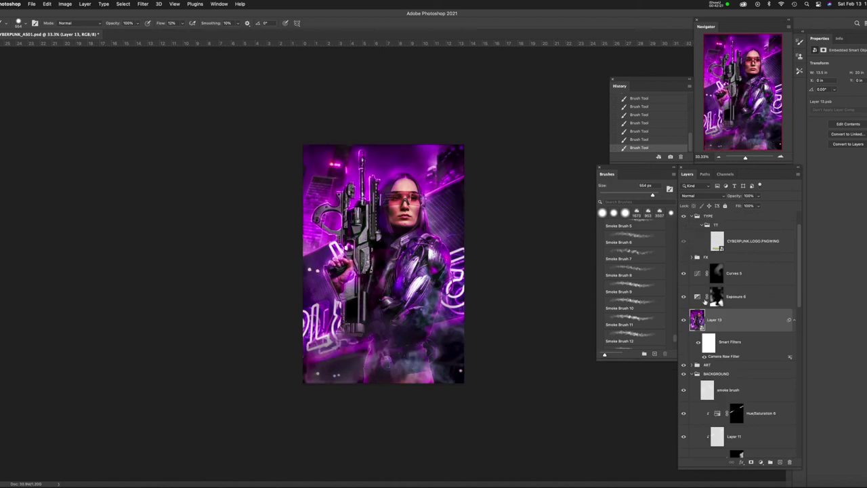
Duplicate Layer 13 and delete the Camera Raw smart filter from the copy.
{"action": "key", "text": "super+j"}
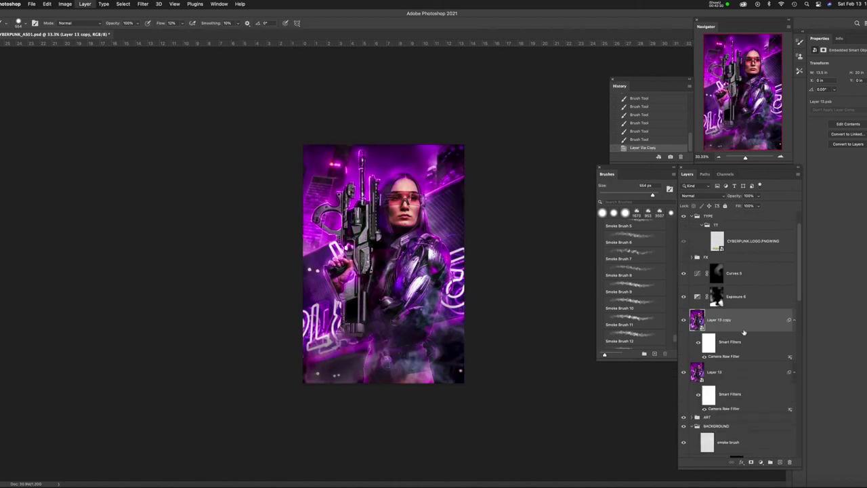
{"action": "right_click", "coordinate": [720, 360]}
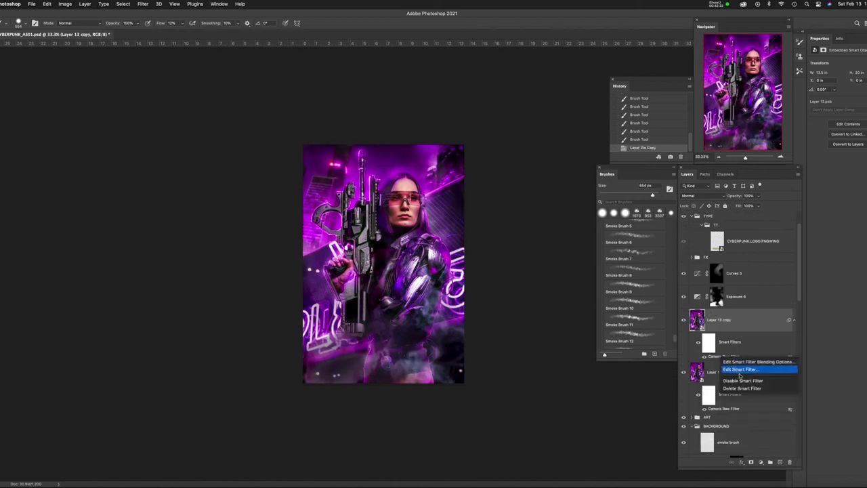
{"action": "left_click", "coordinate": [745, 390]}
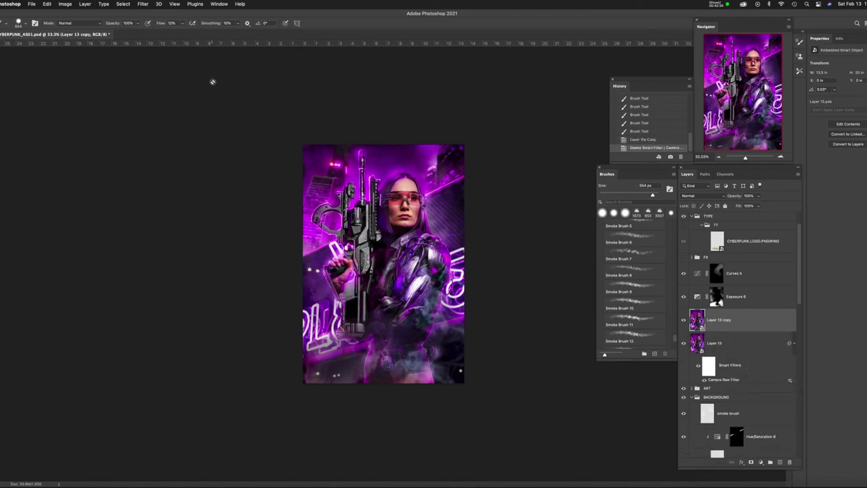
Apply a Gaussian Blur smart filter to Layer 13 copy and invert its filter mask to black.
{"action": "left_click", "coordinate": [143, 4]}
{"action": "mouse_move", "coordinate": [145, 96]}
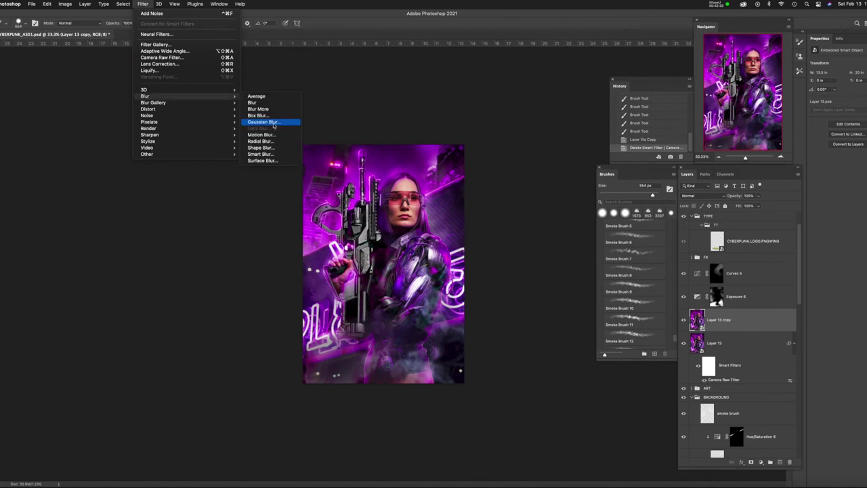
{"action": "left_click", "coordinate": [268, 122]}
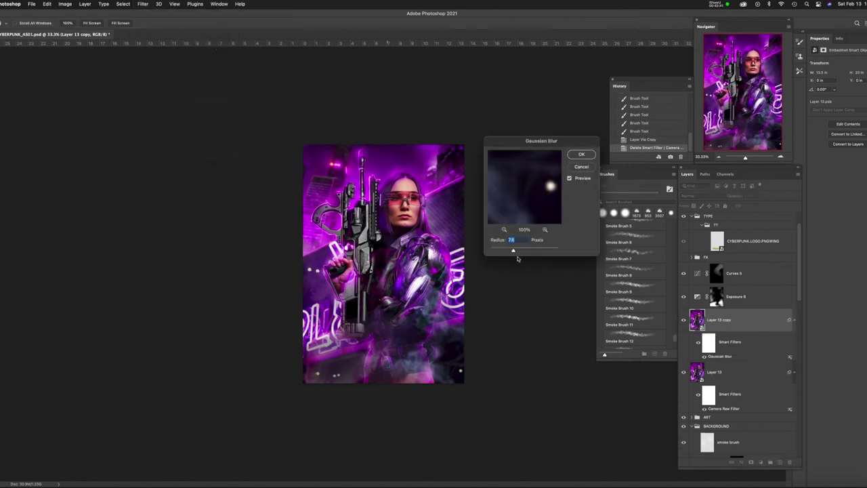
{"action": "left_click", "coordinate": [580, 155]}
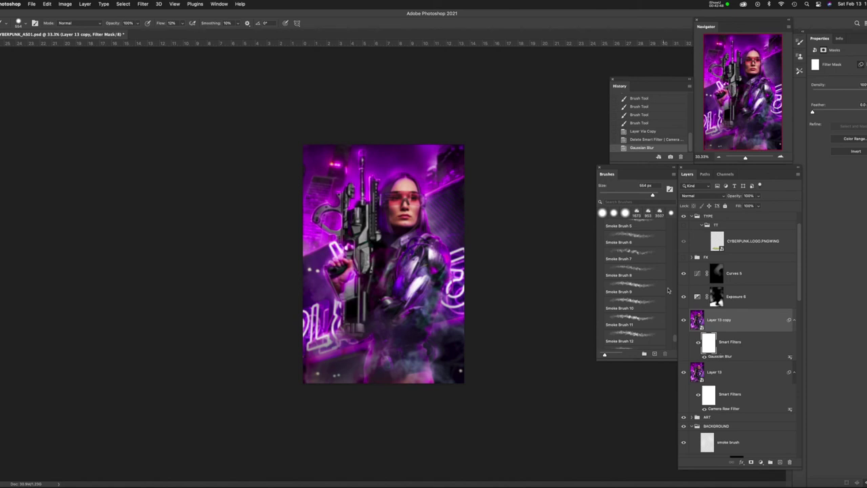
{"action": "key", "text": "super+i"}
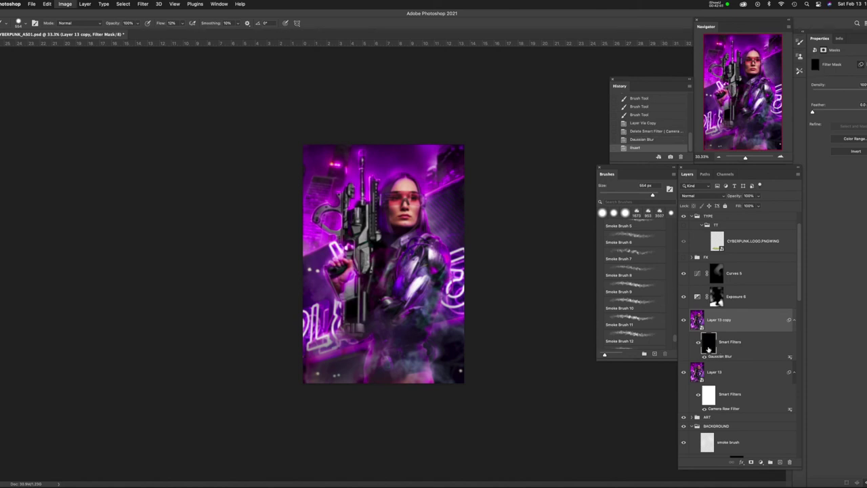
Paint the blur into the filter mask over the neon signs and background around the soldier with a small soft brush at 12% flow.
{"action": "left_click_drag", "start_coordinate": [449, 278], "coordinate": [439, 284]}
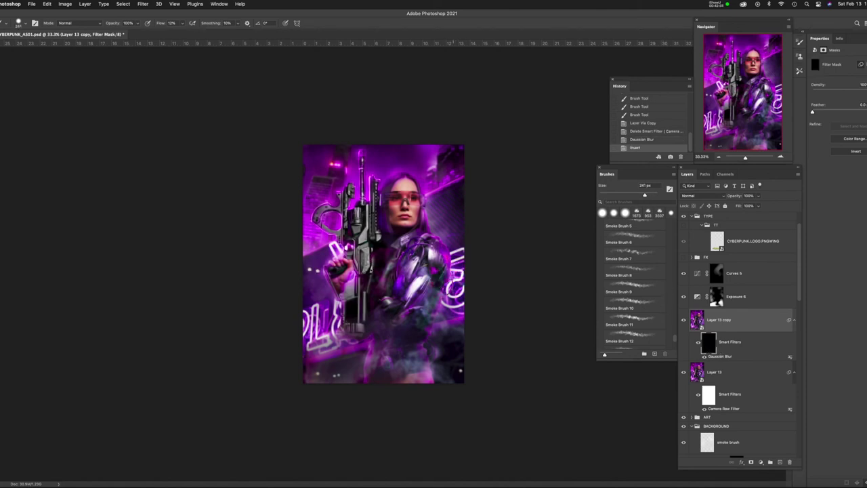
{"action": "left_click", "coordinate": [474, 285]}
{"action": "left_click", "coordinate": [318, 257]}
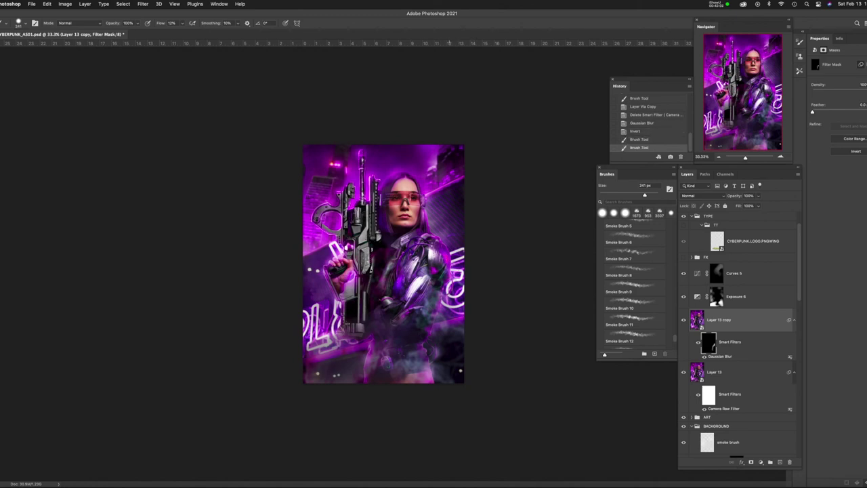
{"action": "left_click", "coordinate": [335, 269]}
{"action": "left_click", "coordinate": [338, 269]}
{"action": "left_click", "coordinate": [310, 285]}
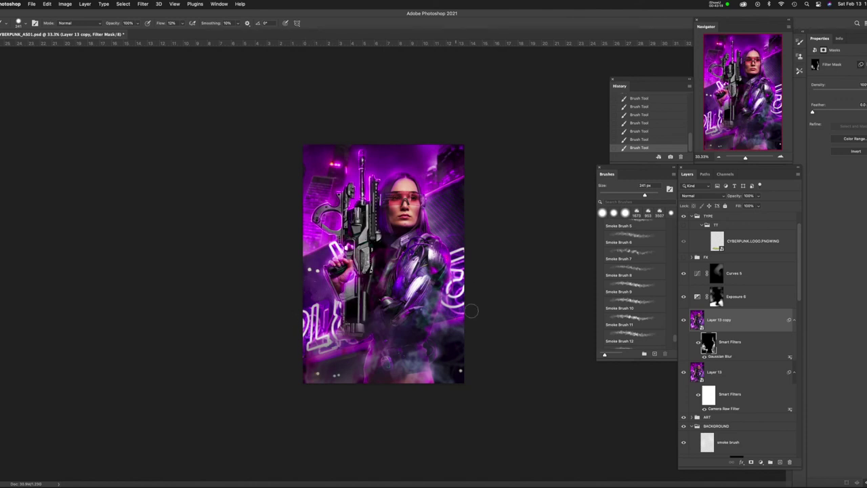
{"action": "left_click_drag", "start_coordinate": [435, 200], "coordinate": [447, 284]}
Show the FX group and the Cyberpunk logo layer again.
{"action": "scroll", "coordinate": [694, 288], "scroll_direction": "up", "scroll_amount": 1}
{"action": "left_click", "coordinate": [683, 281]}
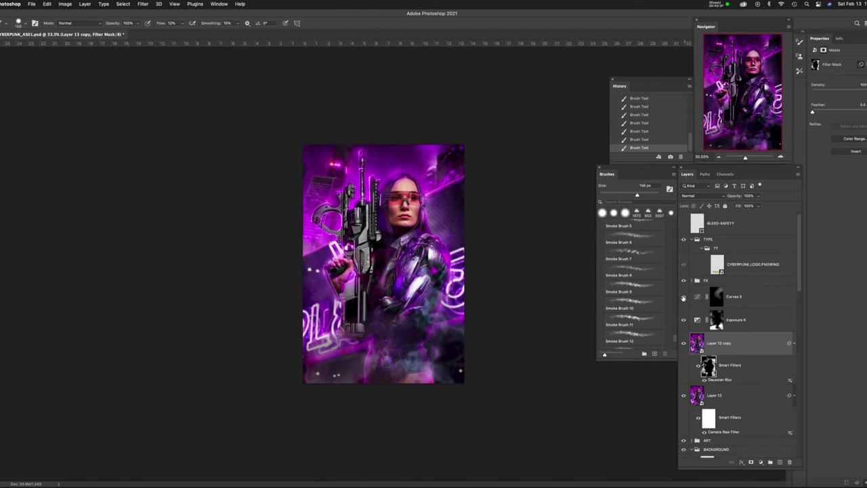
{"action": "left_click", "coordinate": [683, 264]}
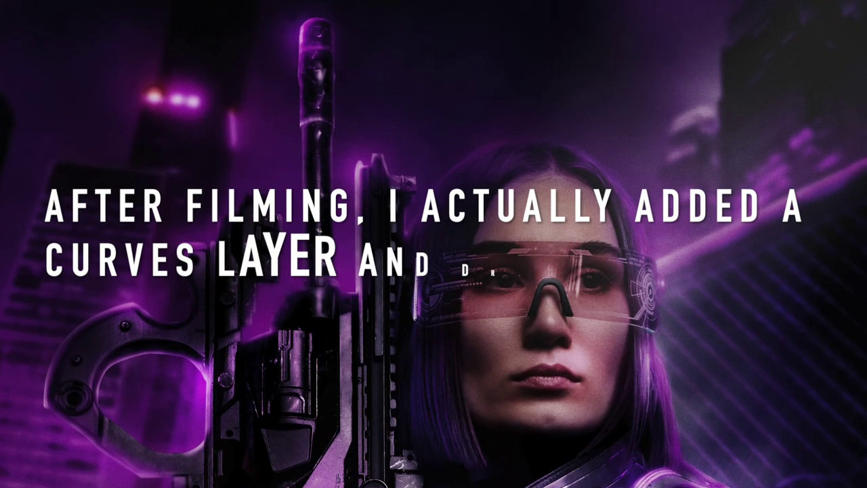